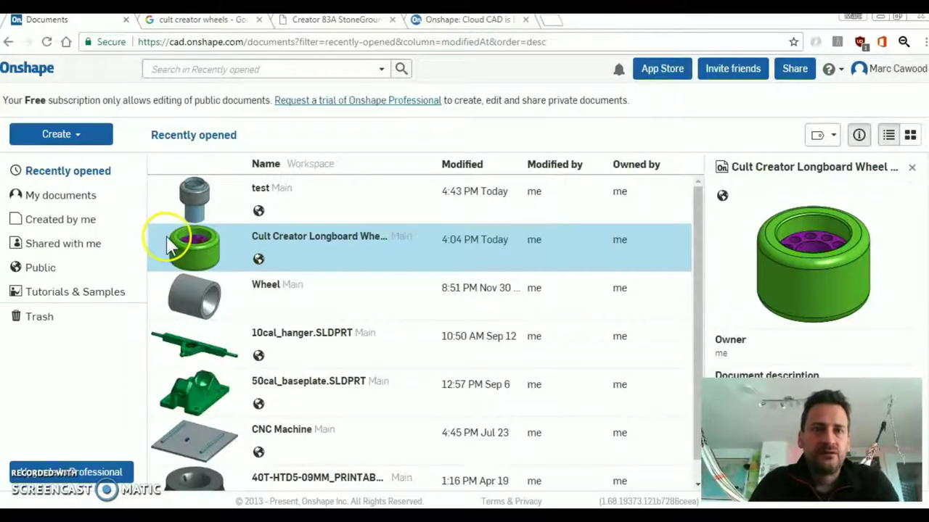
Create a new public document titled 'Cult Creator Wheel Demo' from the Create menu.
click(72, 135)
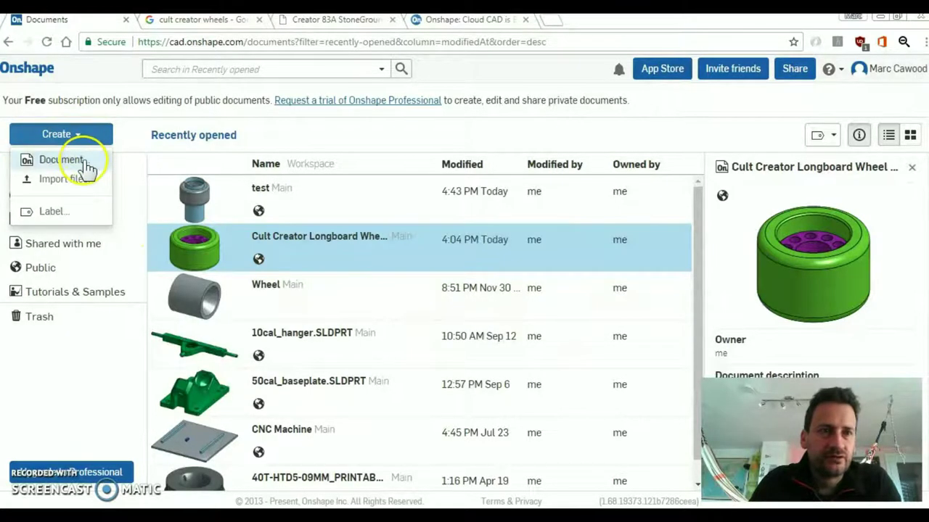
click(80, 159)
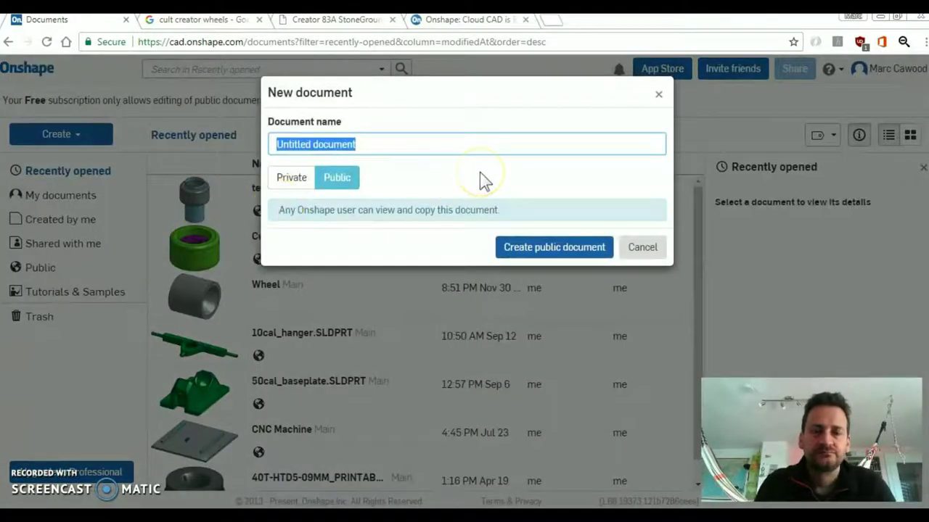
text(Cult Cr)
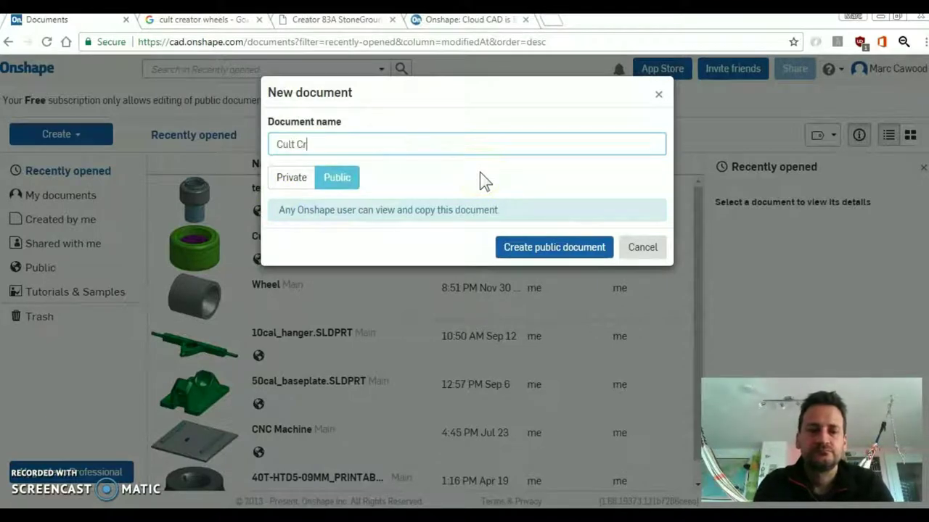
text(eator Wheel Demo)
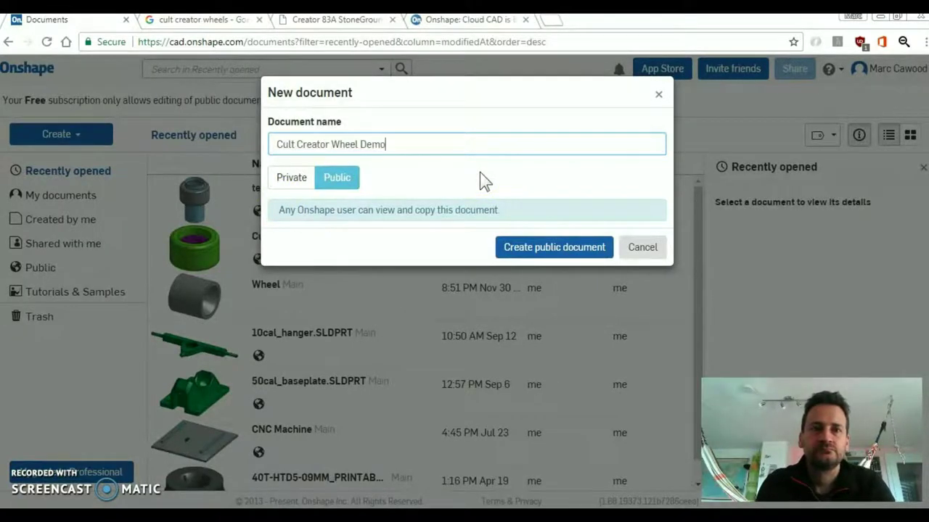
key(Return)
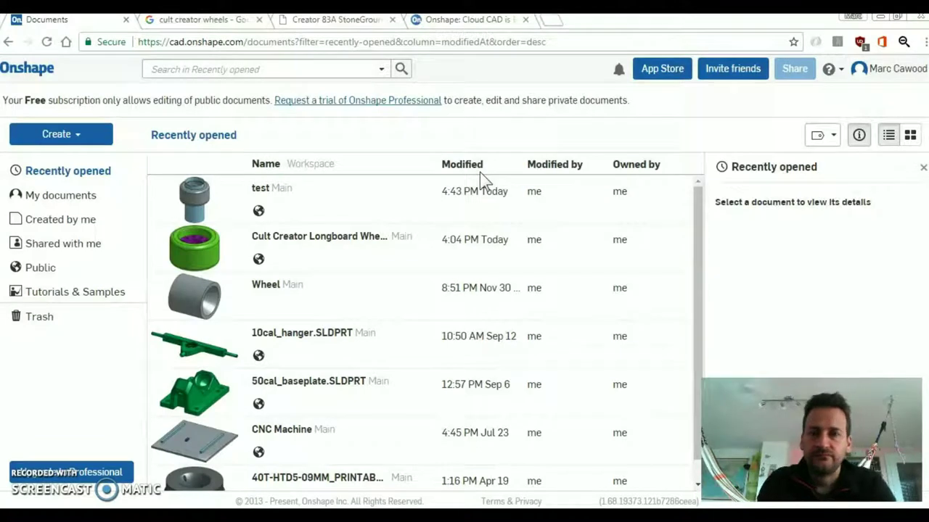
click(508, 168)
Open Part Studio 1, orbit around the default planes, and return to the Front view.
click(406, 198)
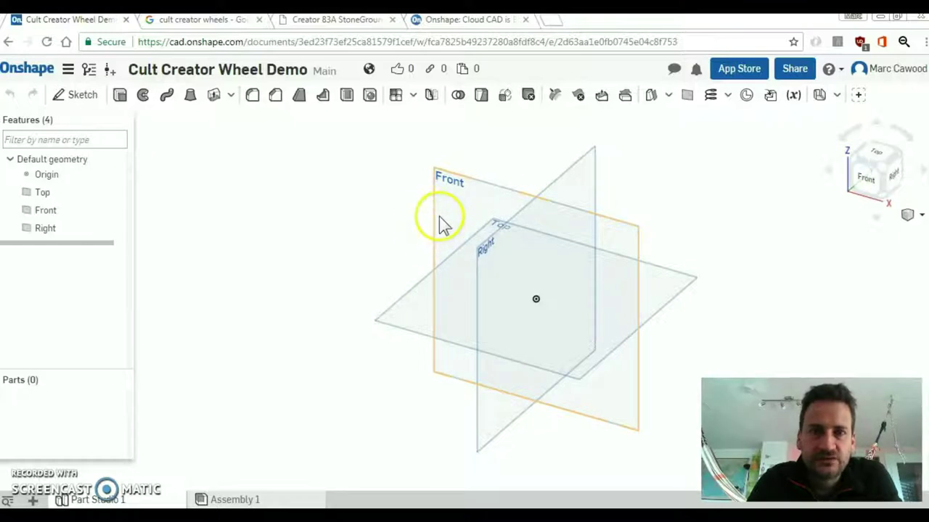
click(873, 177)
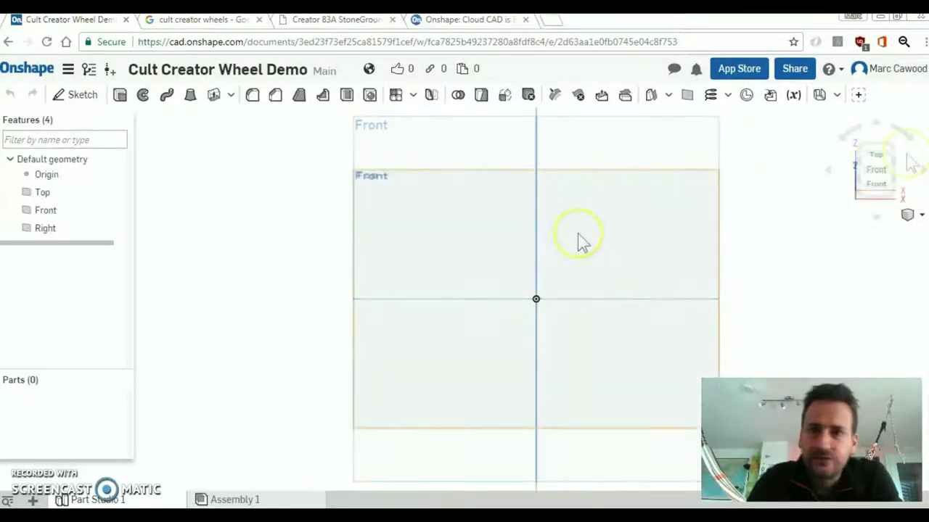
right_drag(580, 239, 549, 277)
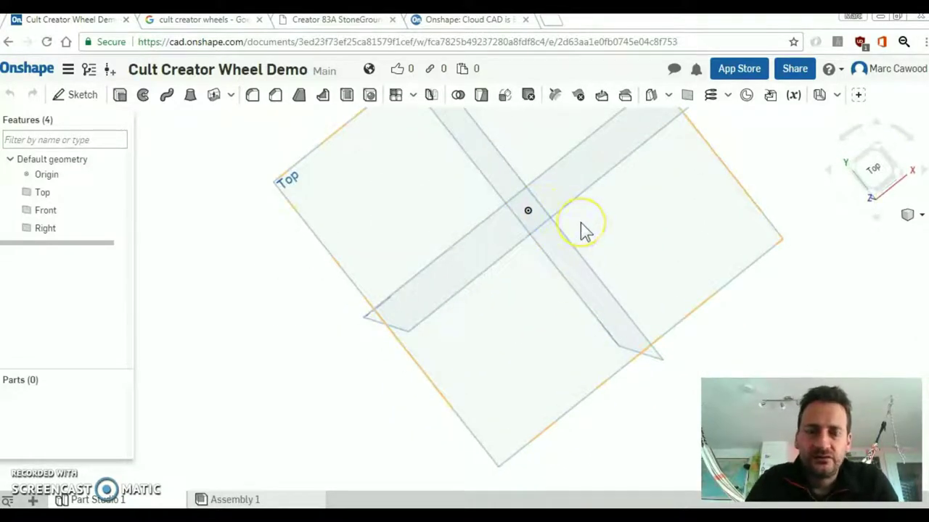
right_drag(602, 213, 643, 245)
click(881, 185)
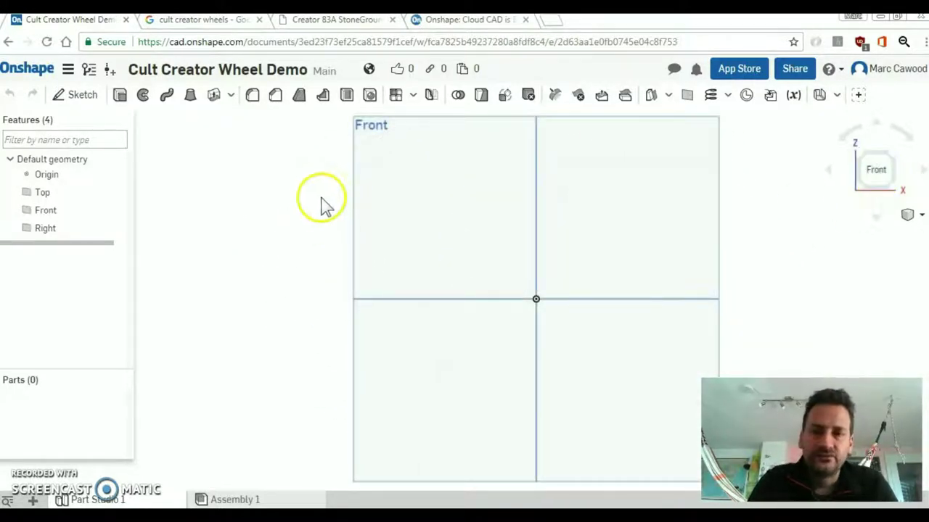
Start a new sketch on the Front plane and view it straight on.
click(78, 102)
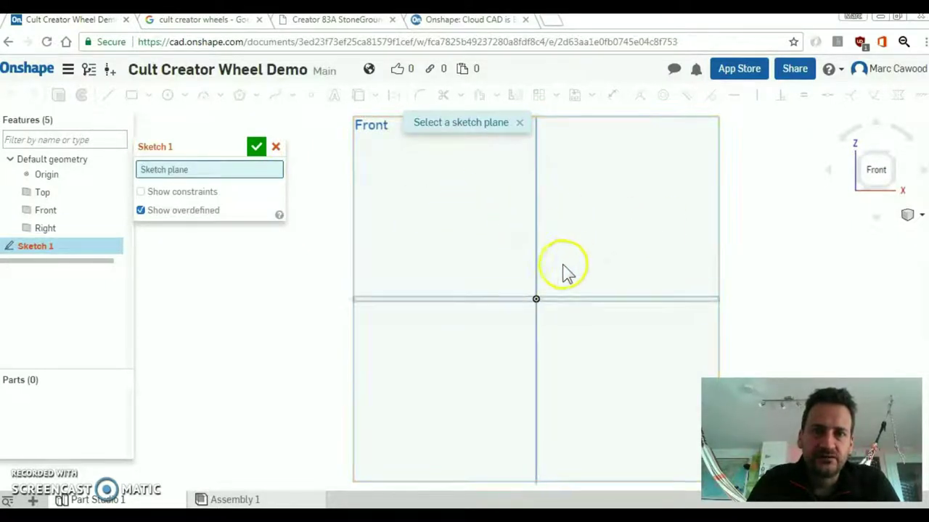
right_drag(566, 272, 540, 275)
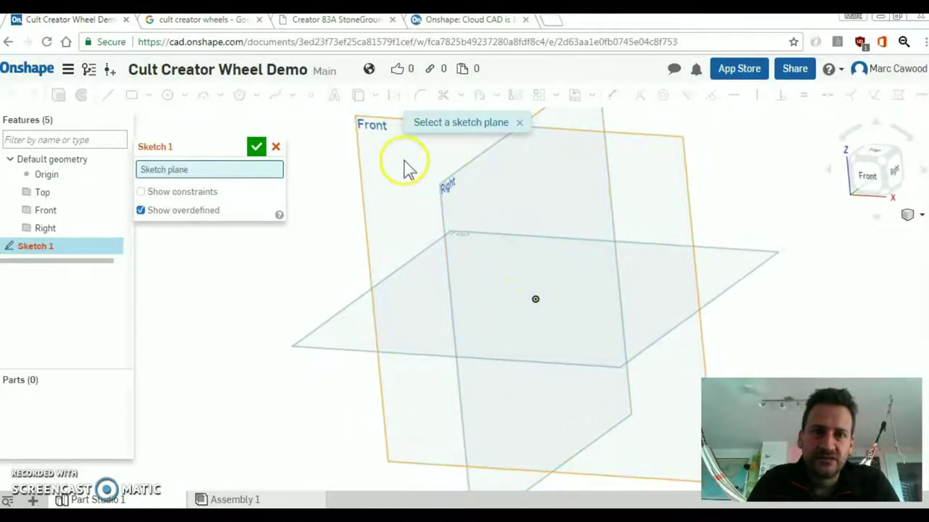
click(406, 165)
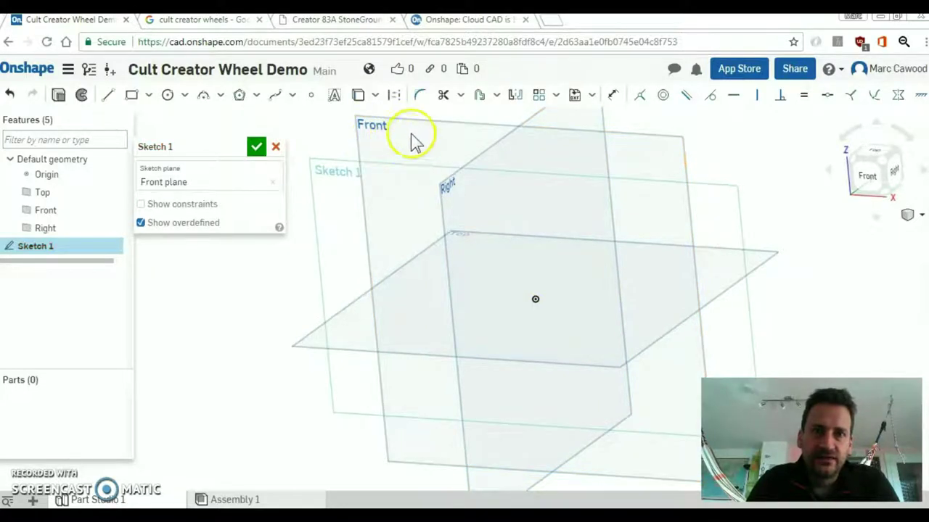
click(869, 170)
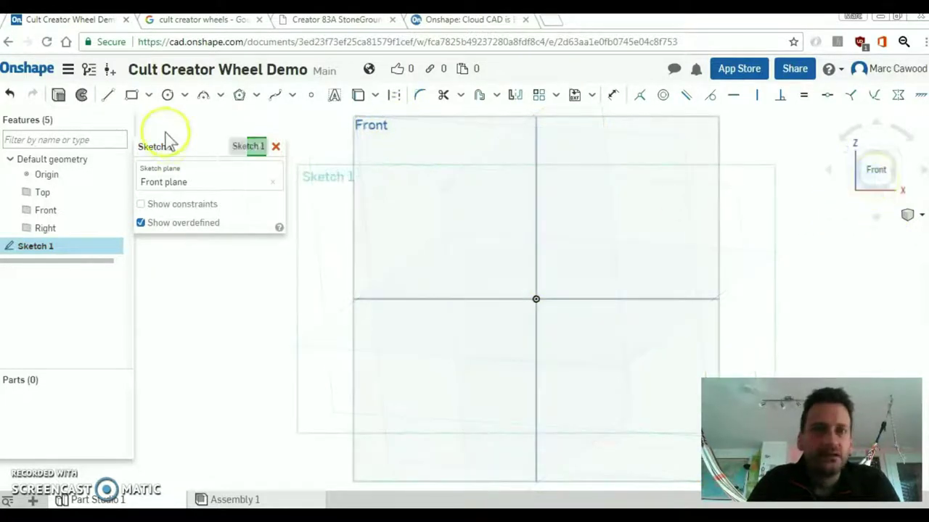
Draw a short vertical line just right of the origin.
click(107, 98)
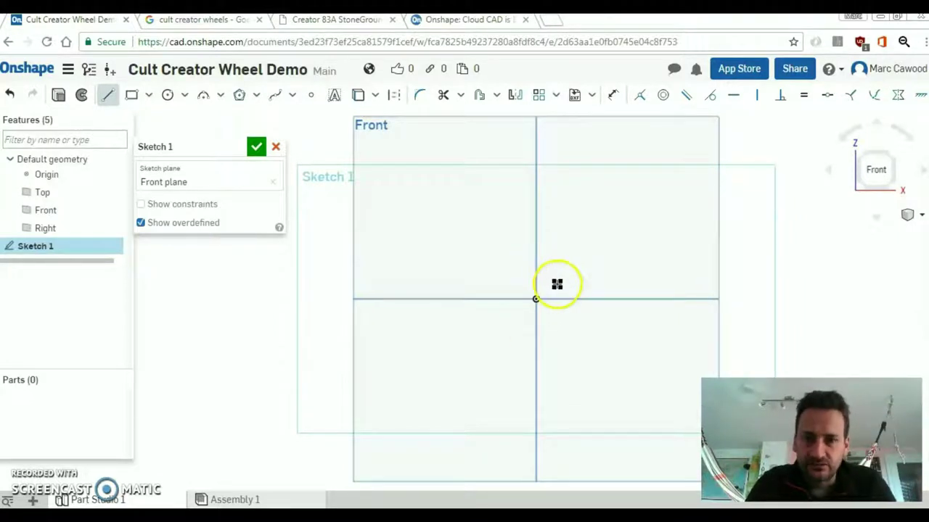
scroll(556, 284, up, 3)
middle_drag(556, 288, 518, 222)
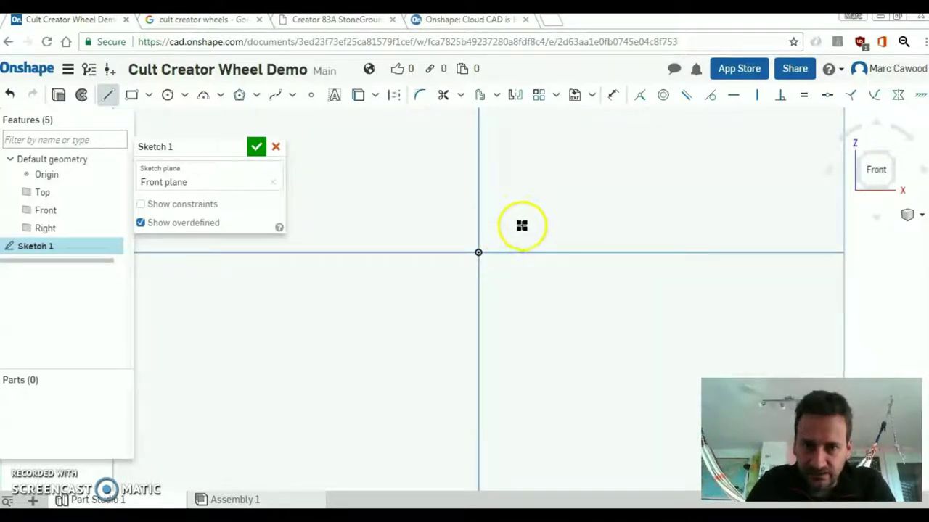
click(517, 224)
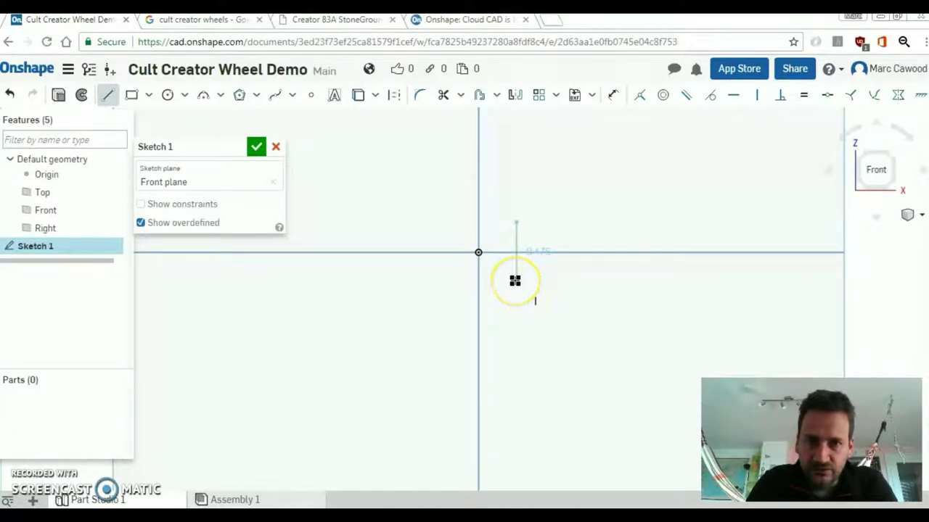
click(515, 281)
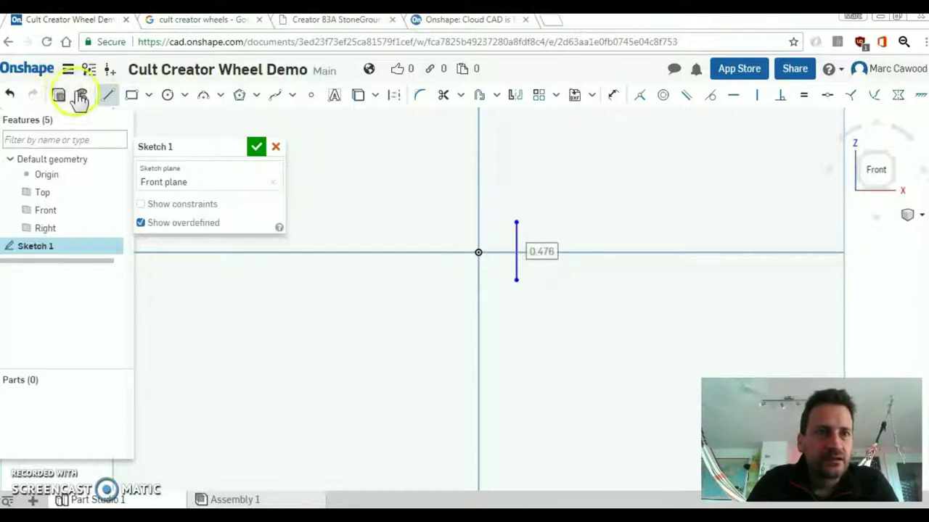
Set the workspace units to Millimeter for length and Kilogram for mass.
click(67, 69)
click(128, 166)
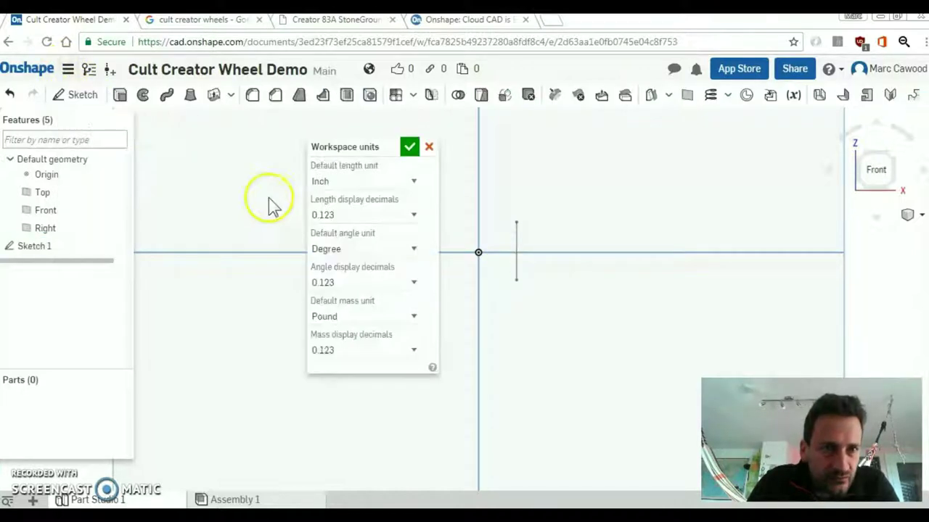
click(413, 183)
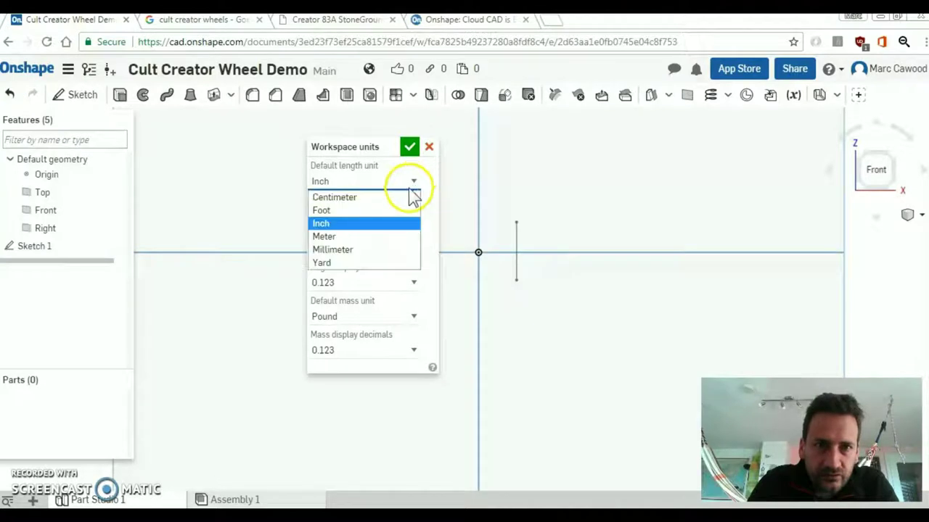
click(349, 251)
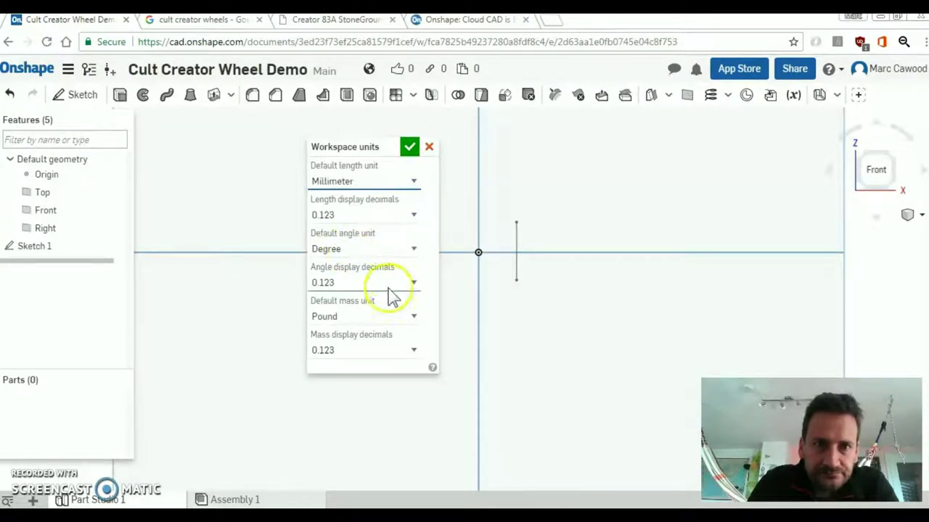
click(412, 319)
click(383, 346)
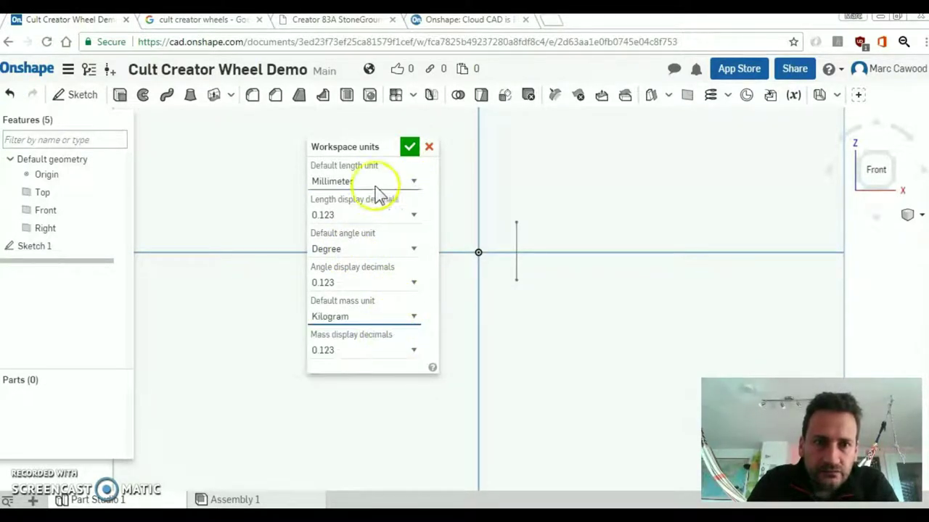
click(409, 146)
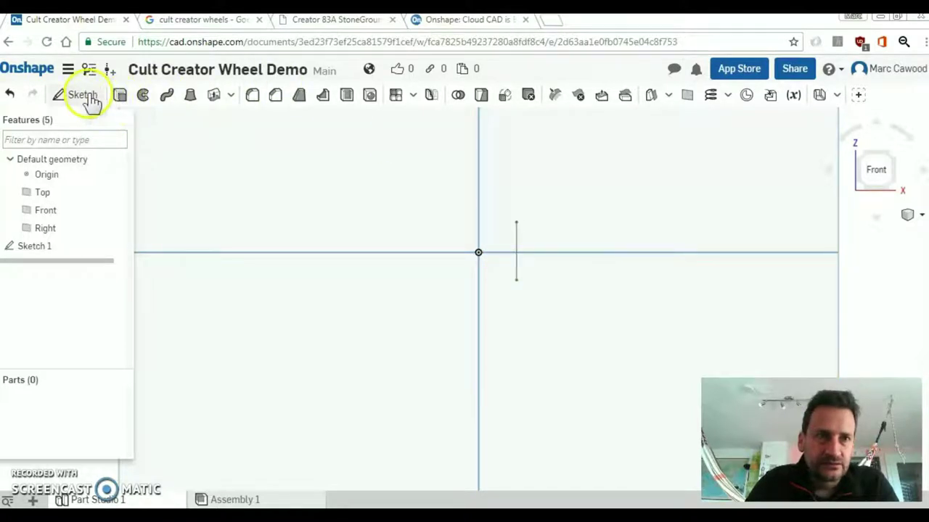
Reopen Sketch 1, draw the closed stepped wheel profile from the vertical line, and accept it.
double_click(51, 248)
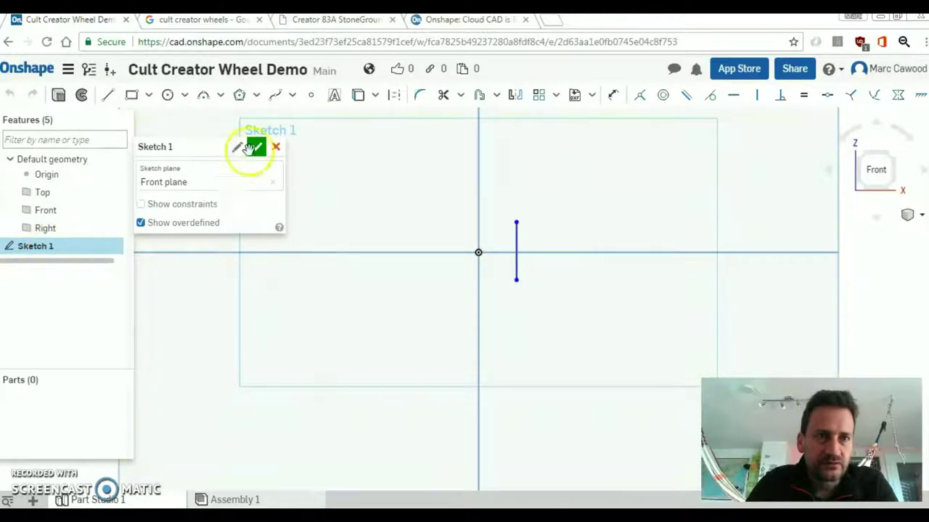
click(108, 97)
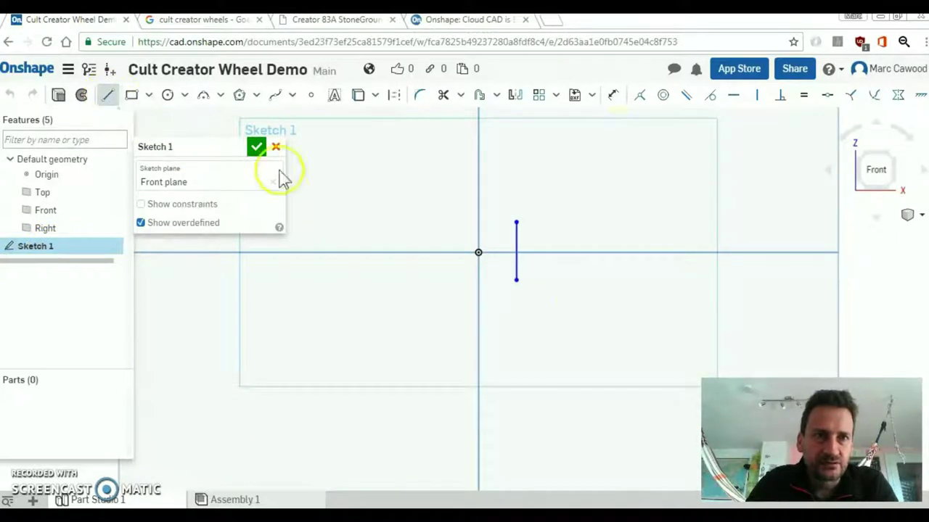
click(531, 281)
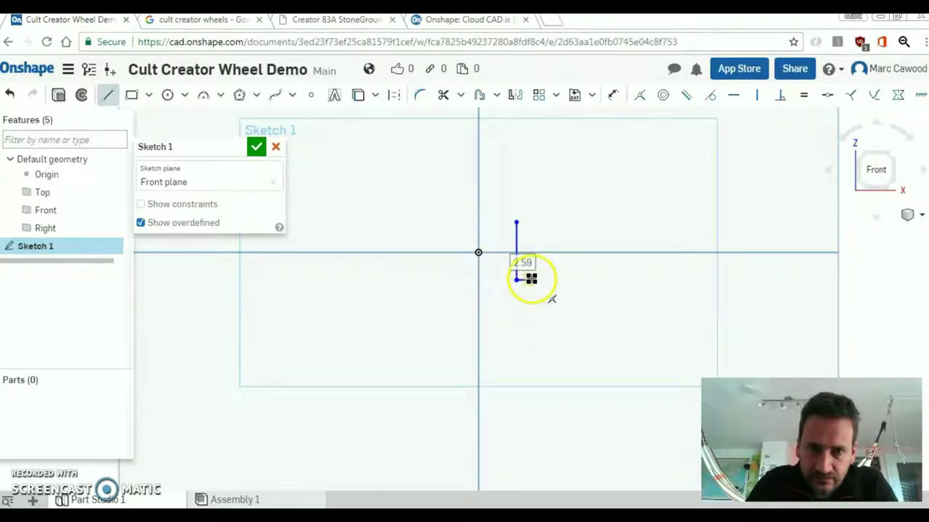
click(528, 279)
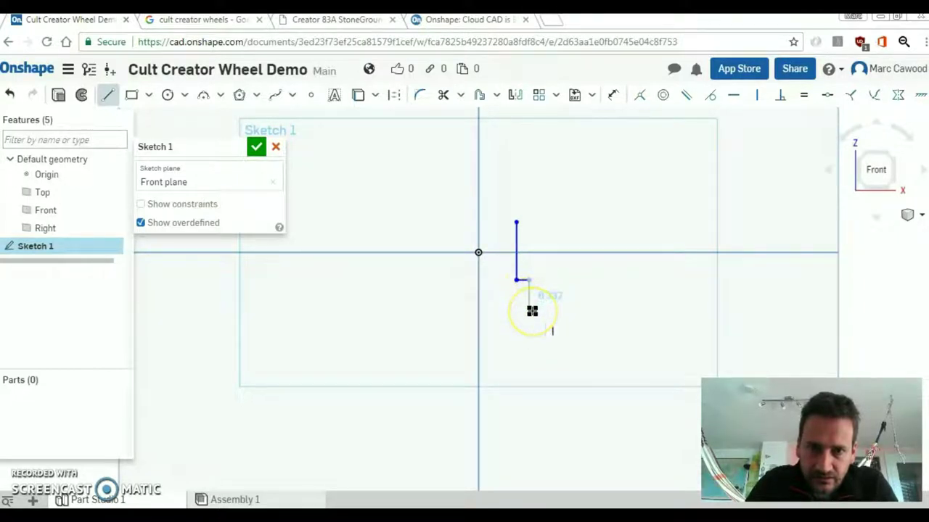
drag(530, 311, 584, 320)
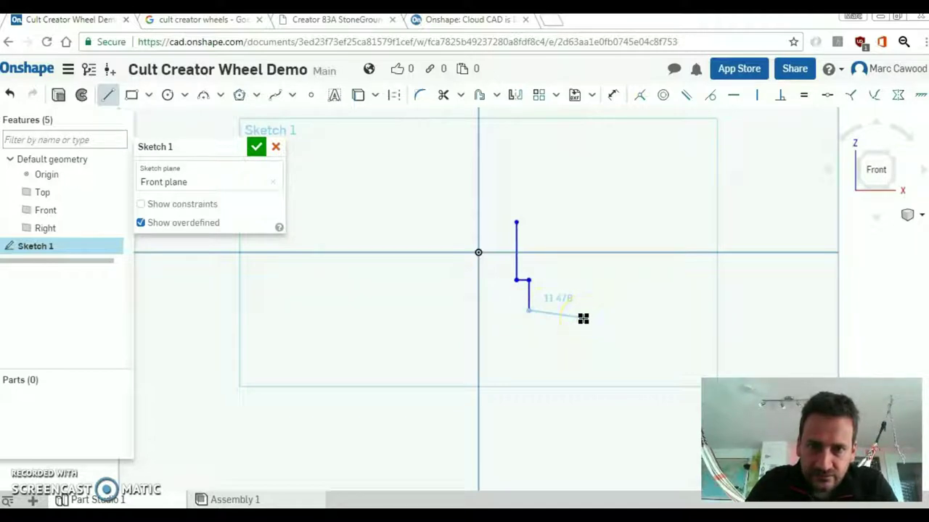
drag(582, 319, 586, 146)
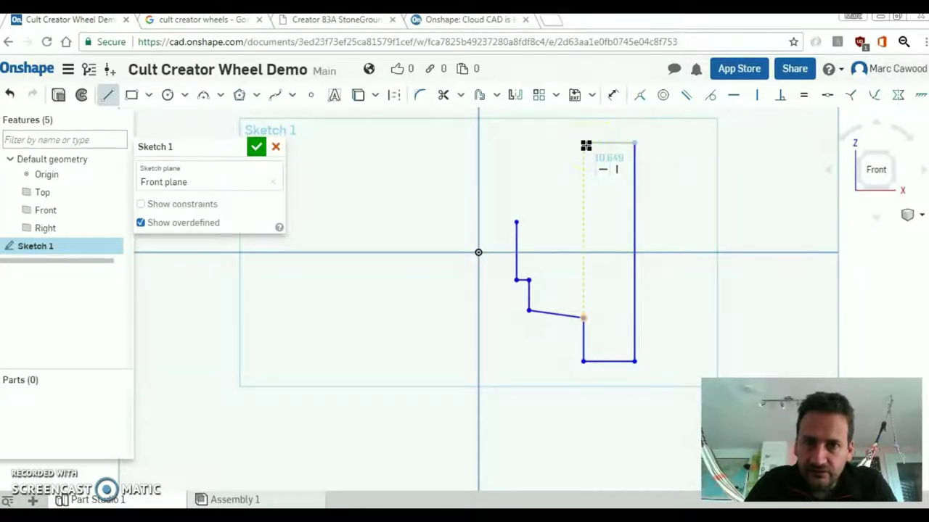
drag(586, 146, 583, 211)
mouse_move(584, 210)
mouse_down()
mouse_move(514, 232)
mouse_move(543, 209)
mouse_up()
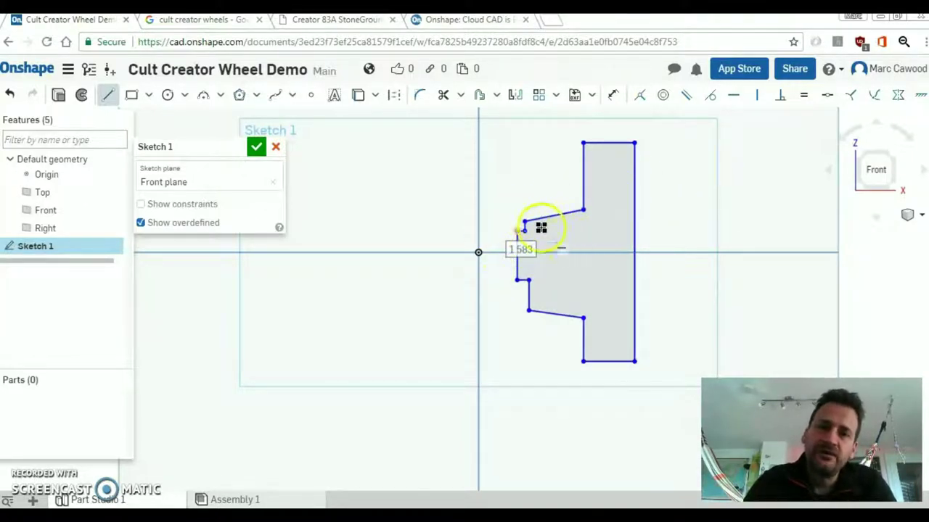
click(257, 148)
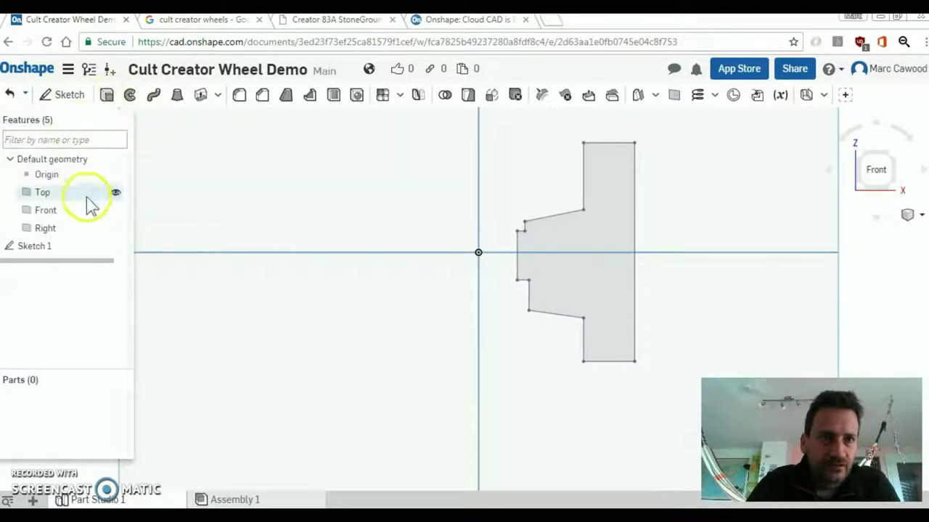
Replace the solid vertical axis line with a construction line through the origin, then accept Sketch 1.
double_click(50, 249)
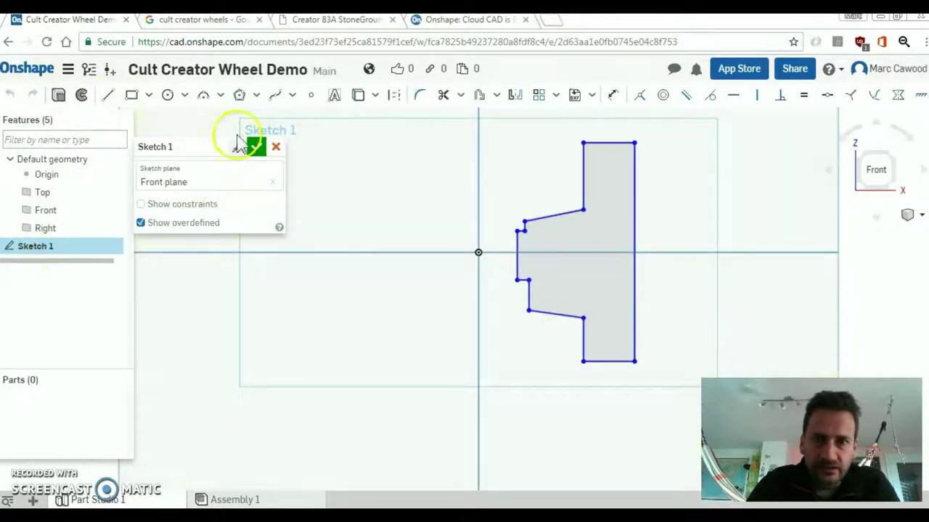
click(108, 95)
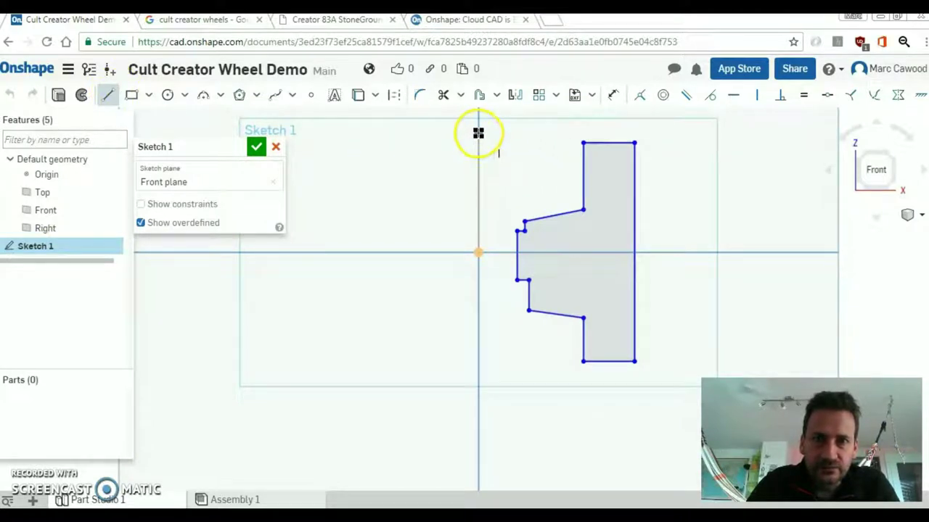
click(479, 253)
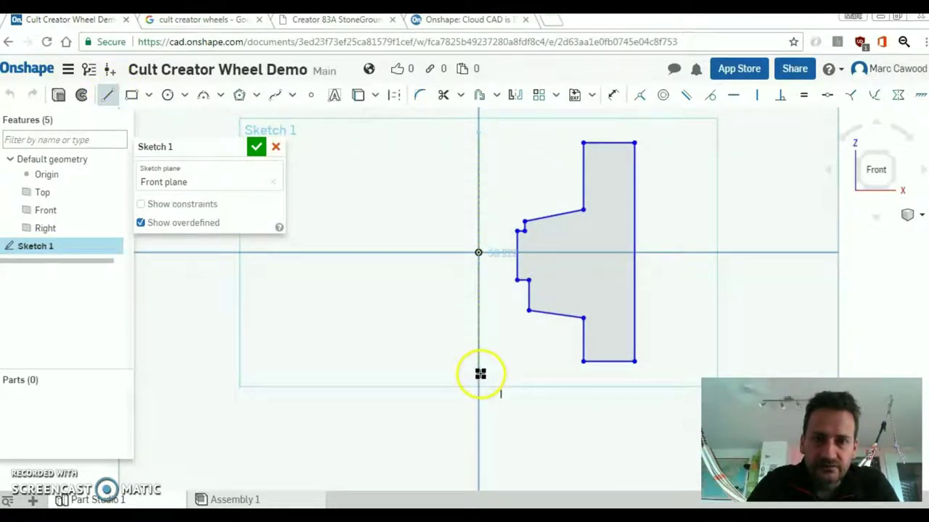
click(480, 371)
click(479, 133)
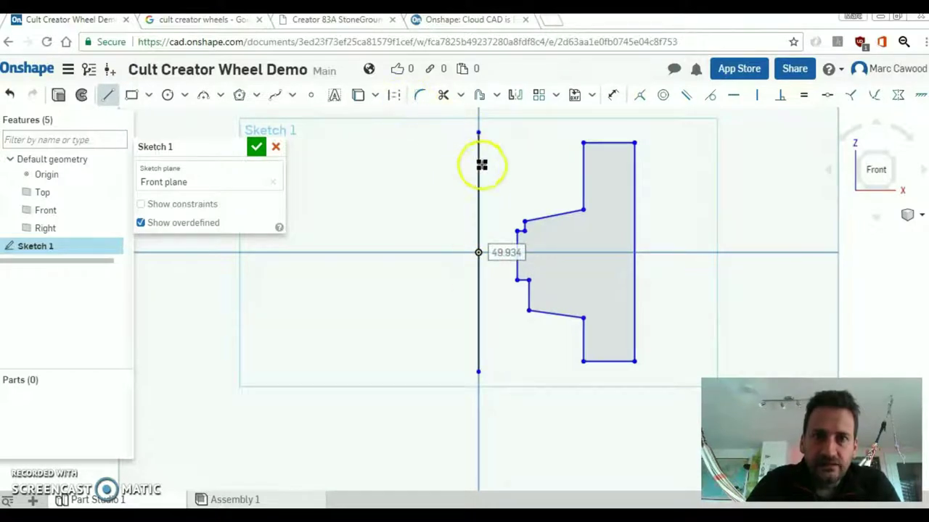
click(395, 97)
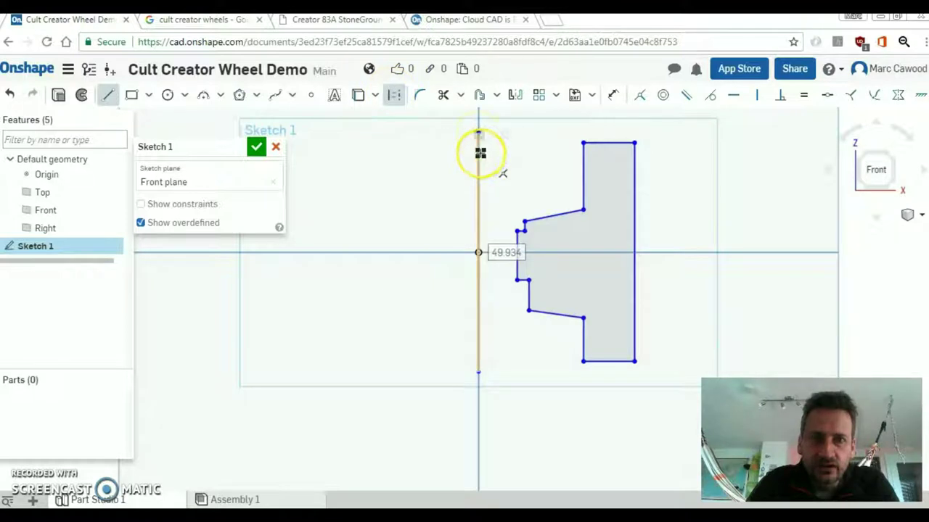
key(ctrl+z)
click(476, 131)
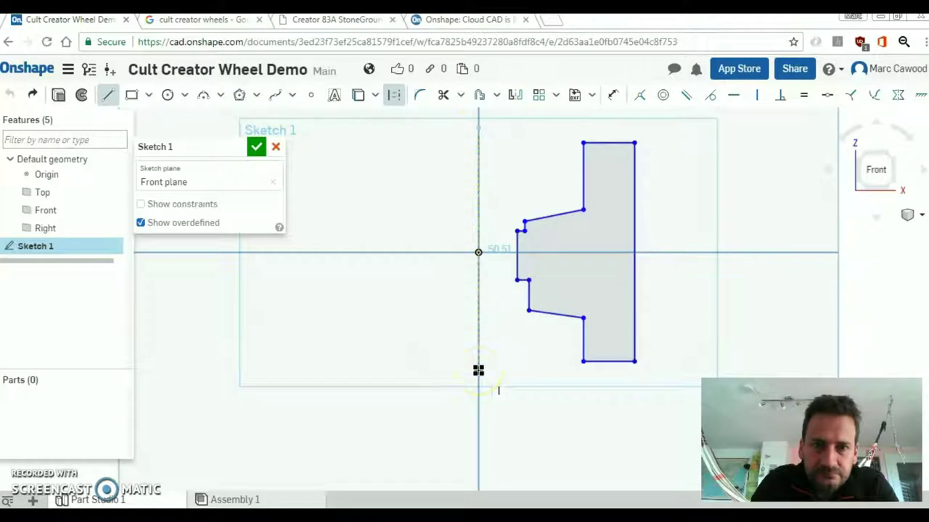
click(478, 370)
click(256, 147)
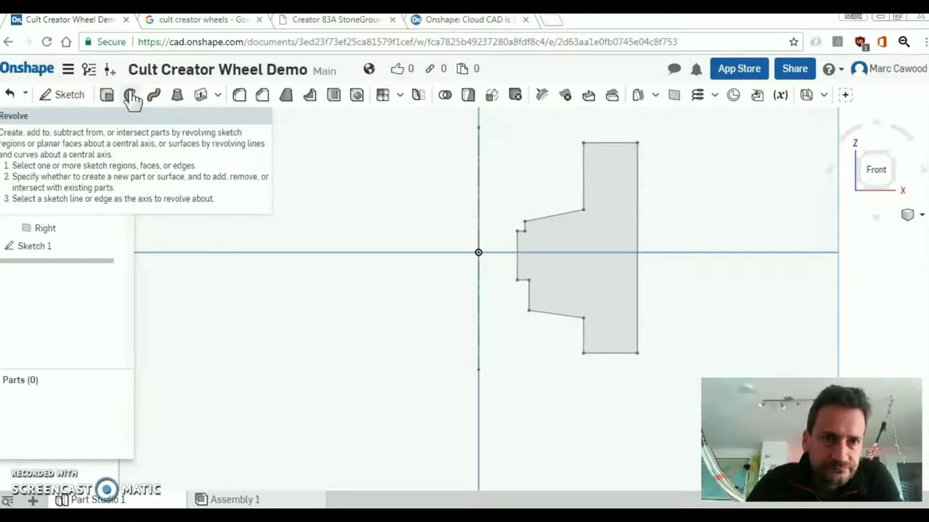
Revolve the profile region fully around the vertical construction line and orbit to inspect the wheel.
click(131, 98)
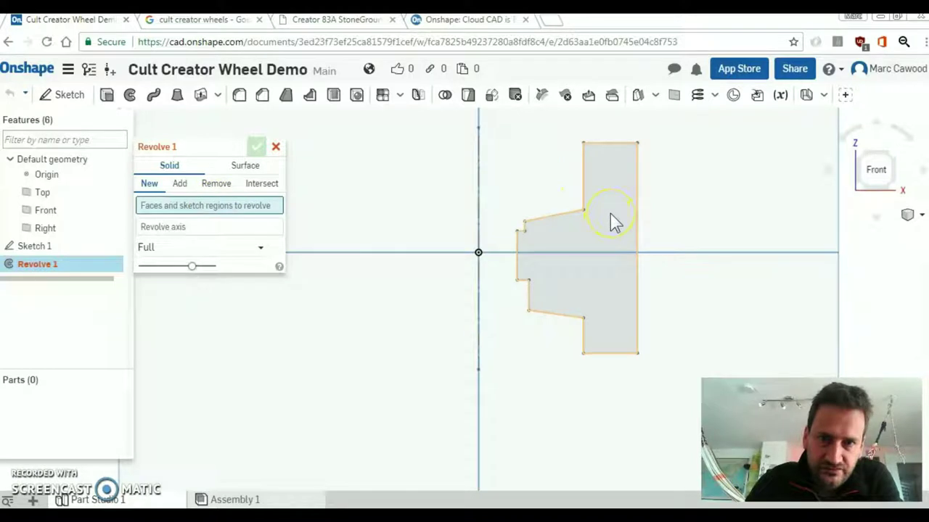
click(216, 227)
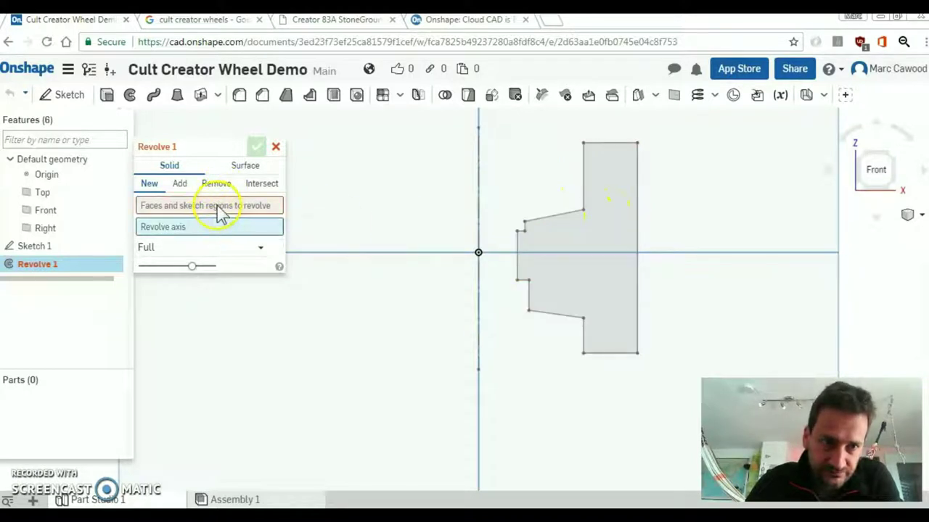
click(220, 207)
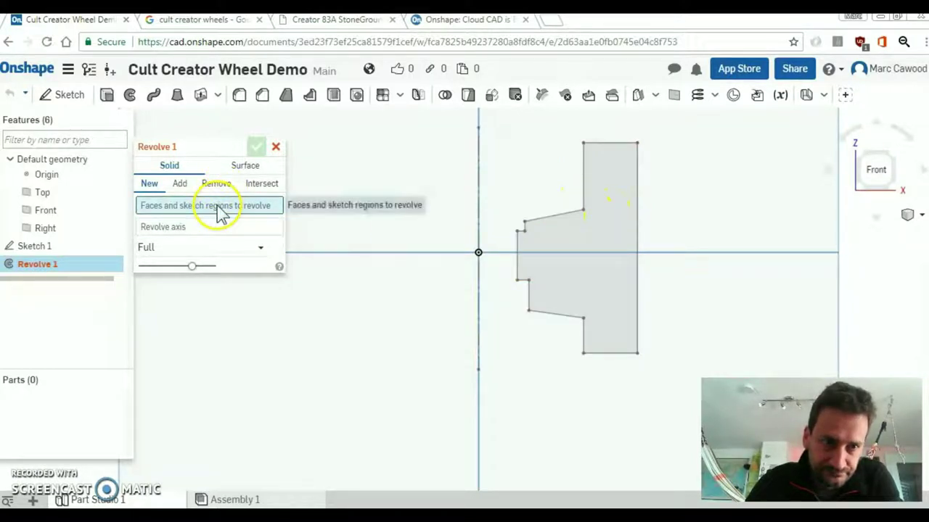
click(624, 177)
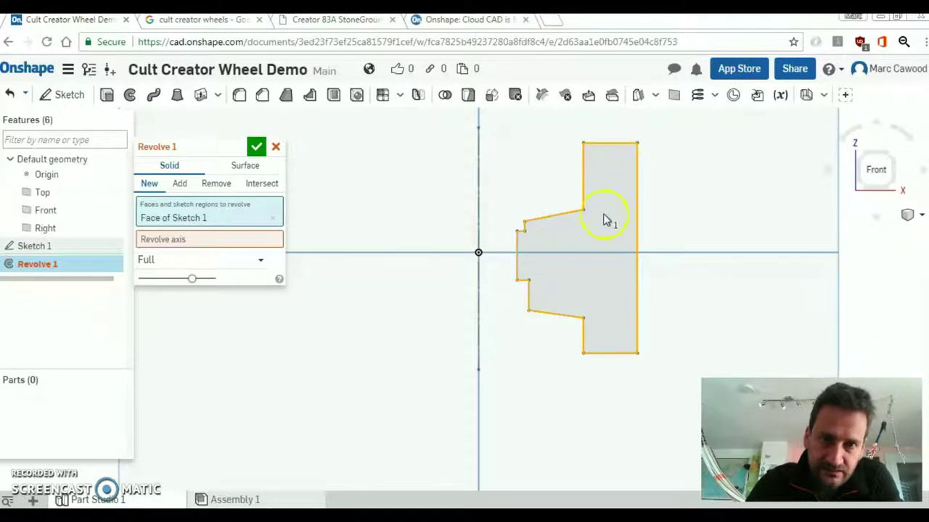
click(205, 241)
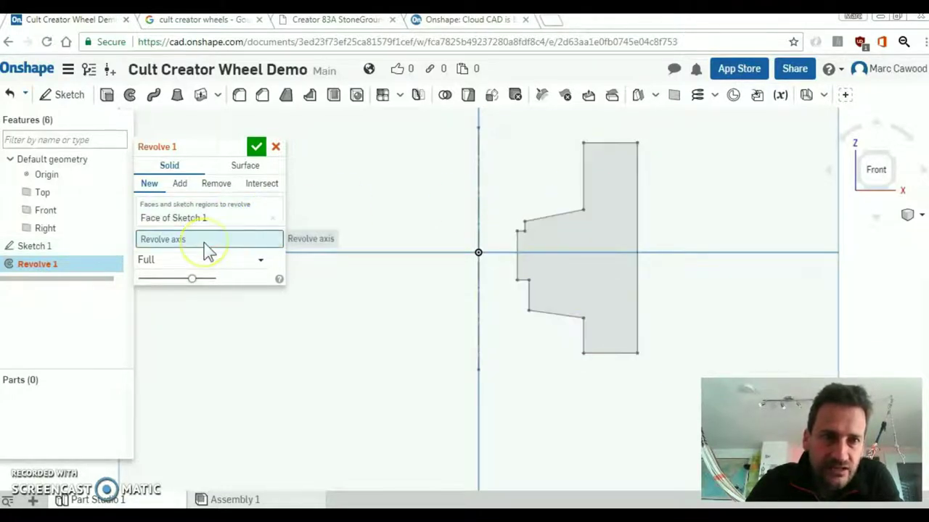
click(479, 197)
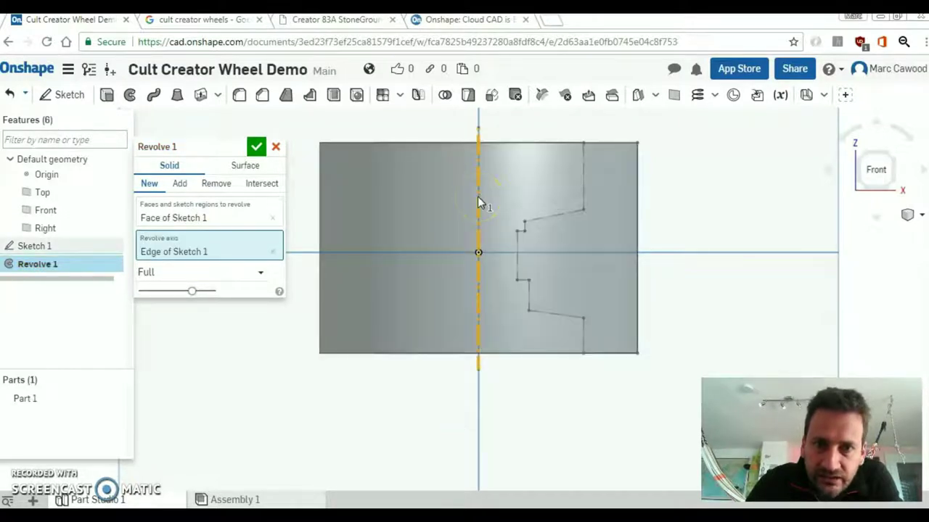
right_drag(431, 286, 417, 313)
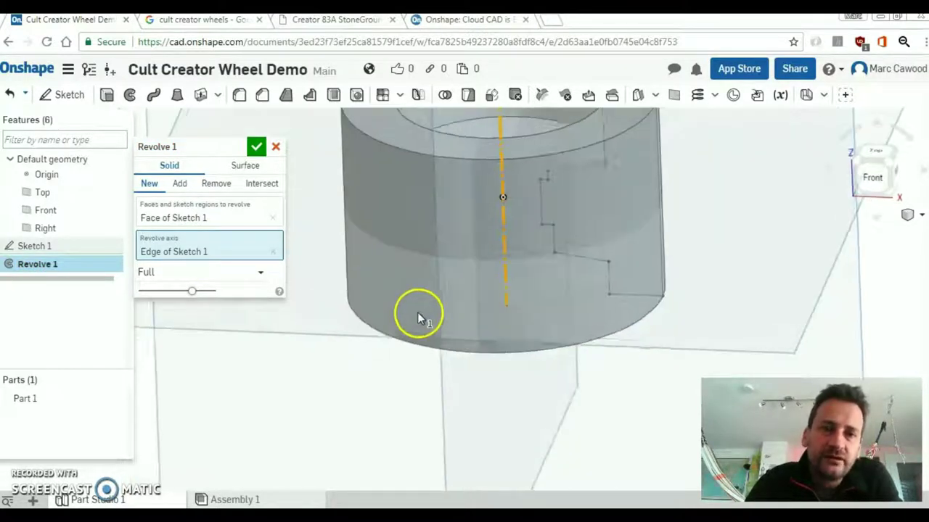
scroll(489, 274, down, 5)
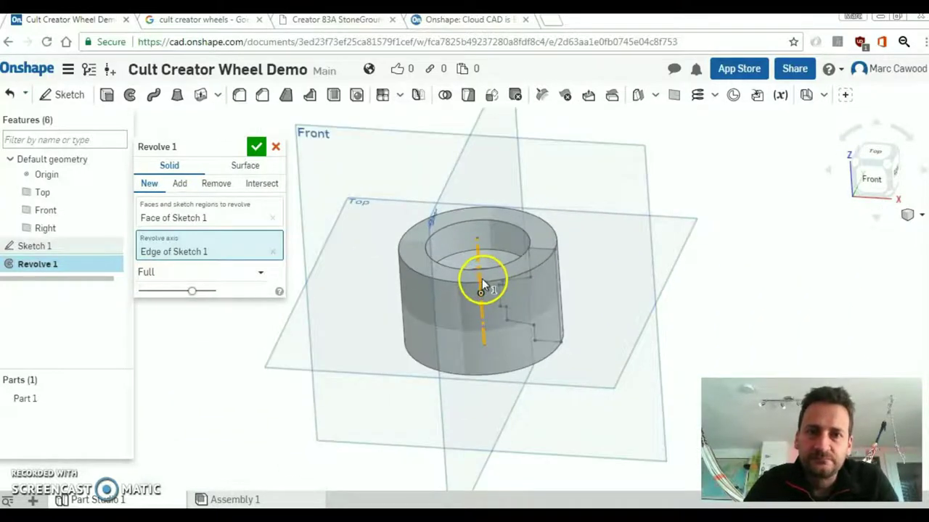
right_drag(481, 281, 482, 309)
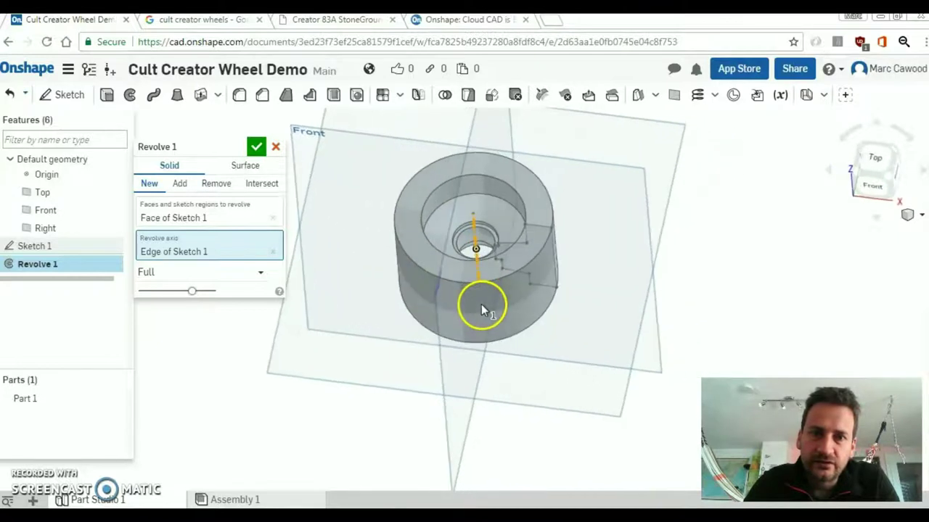
Reopen Sketch 1 for editing and view it from the front.
click(79, 246)
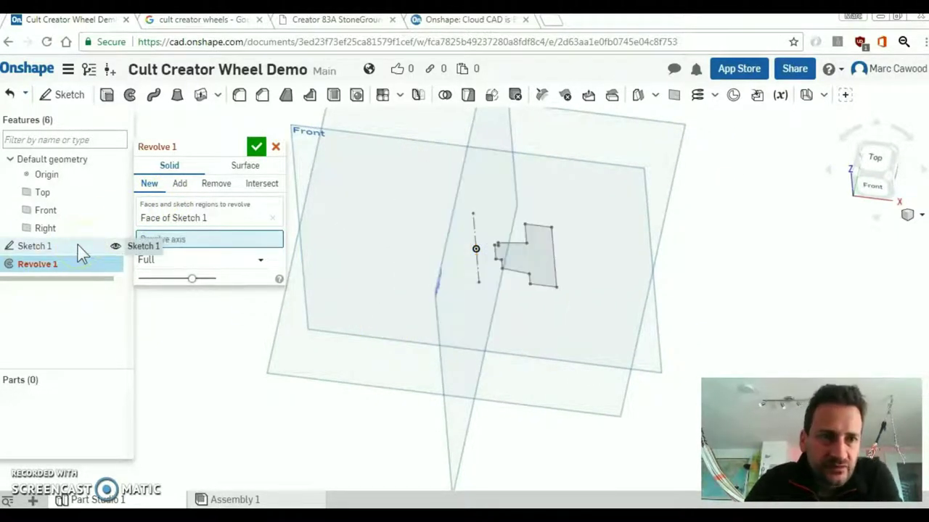
double_click(80, 246)
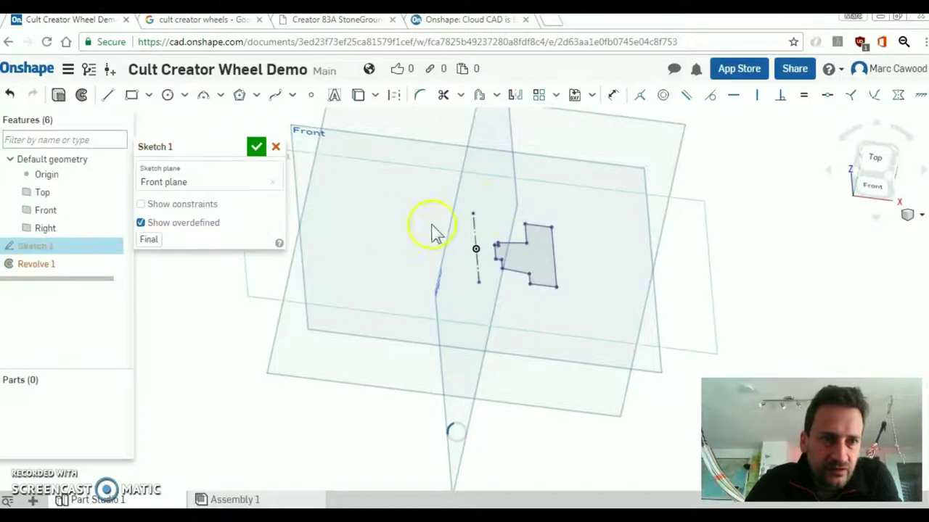
click(873, 187)
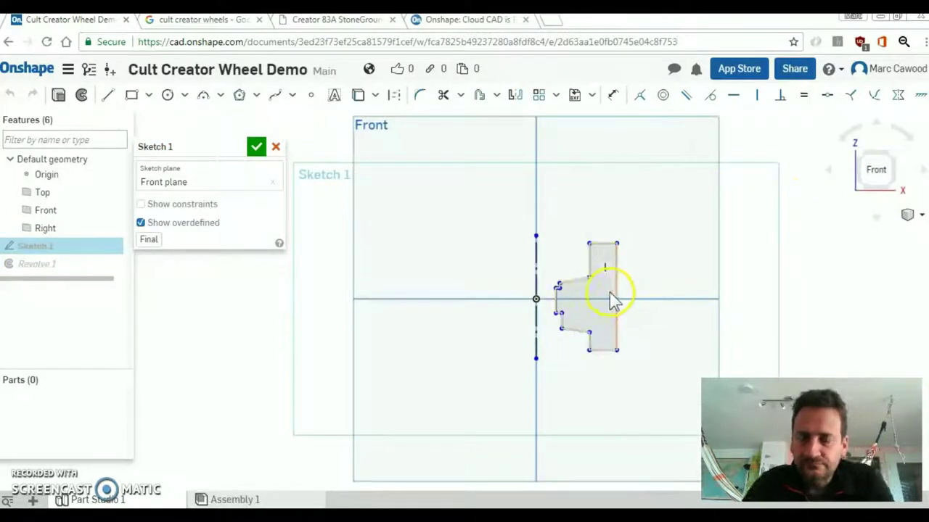
scroll(609, 292, up, 5)
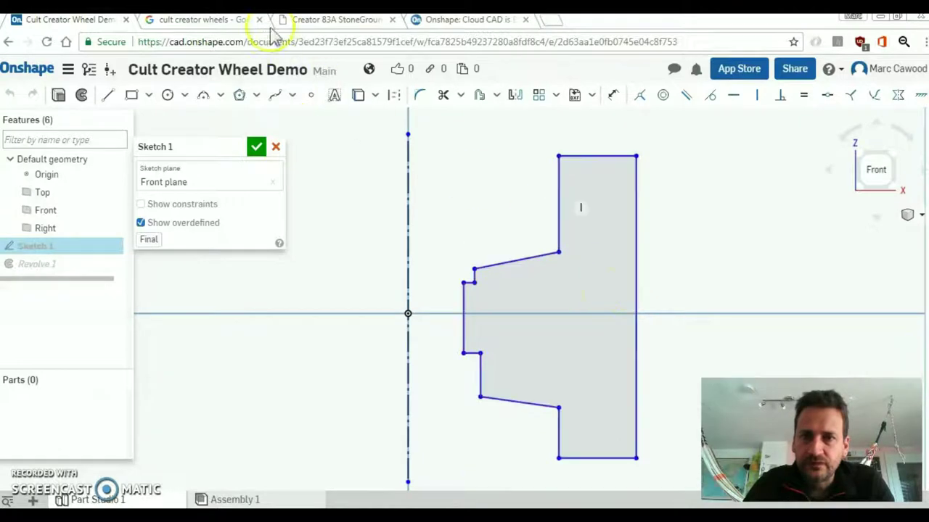
click(206, 24)
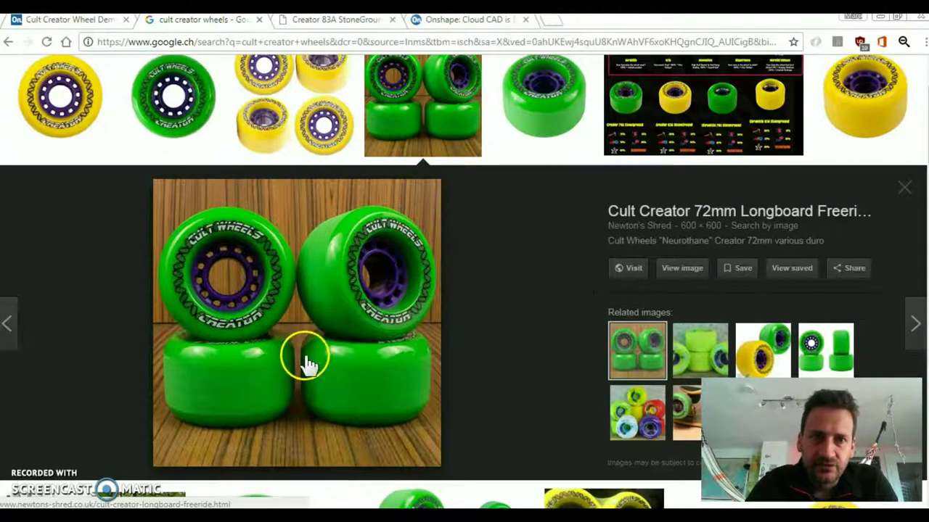
click(61, 20)
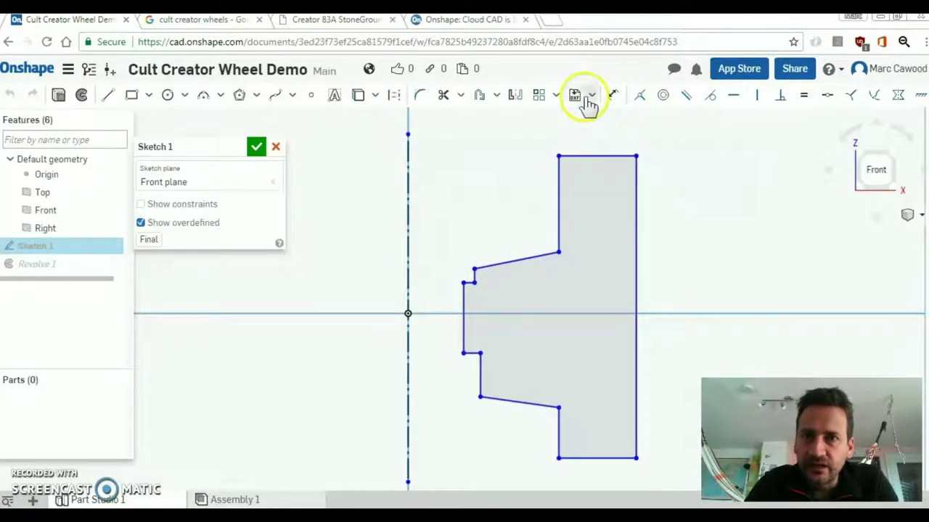
Fillet the profile's top-right and bottom-right corners with a 5 mm radius.
click(420, 98)
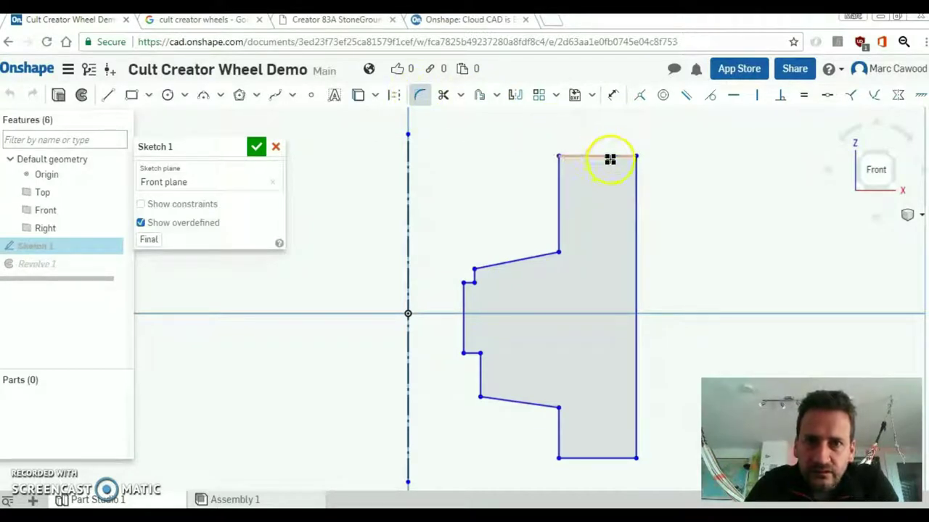
click(636, 174)
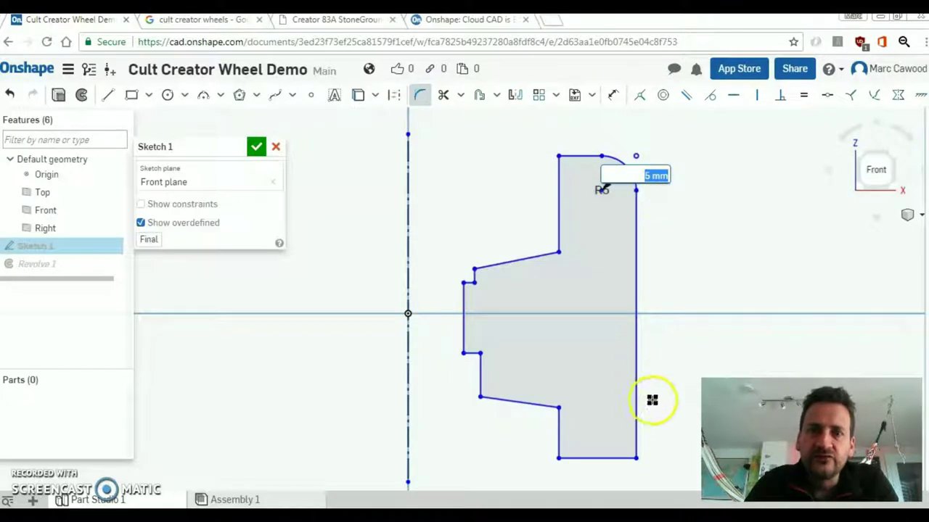
click(602, 459)
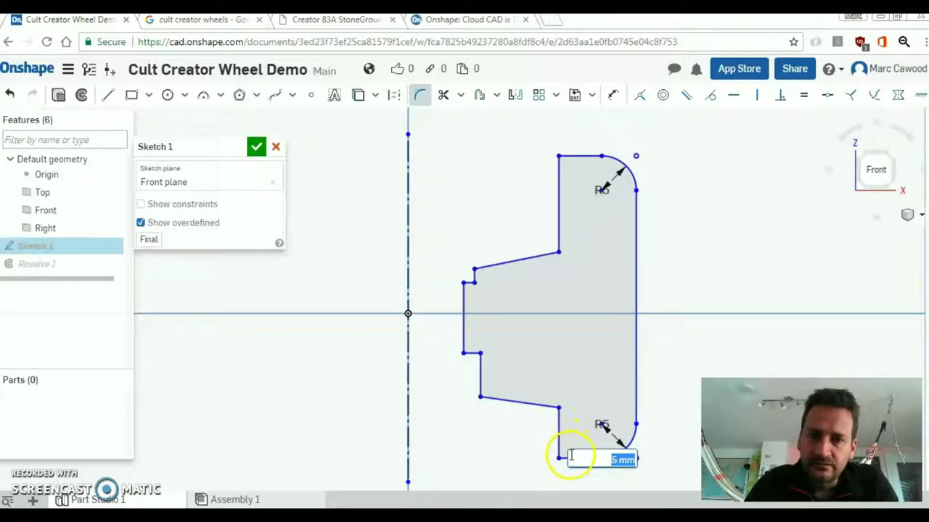
key(Return)
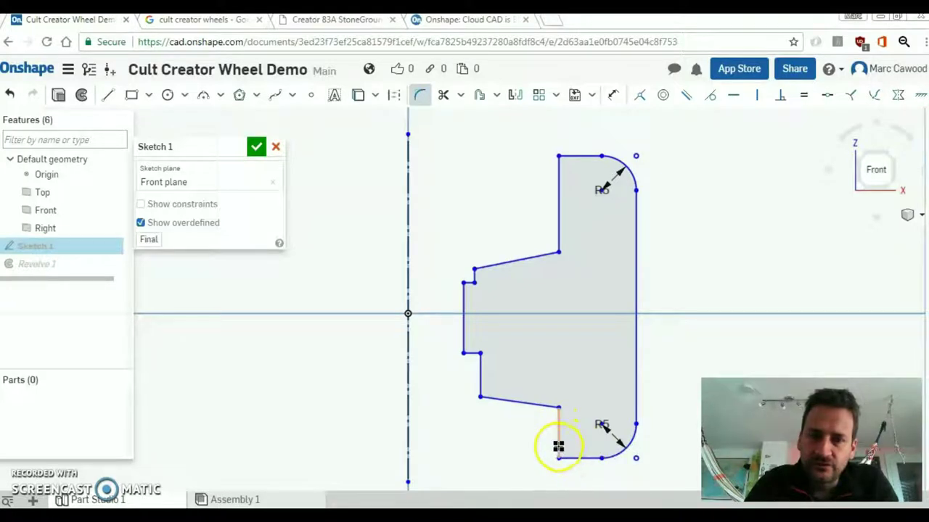
Dimension the short bottom edge of the profile to 2.
click(579, 459)
click(581, 464)
text(2)
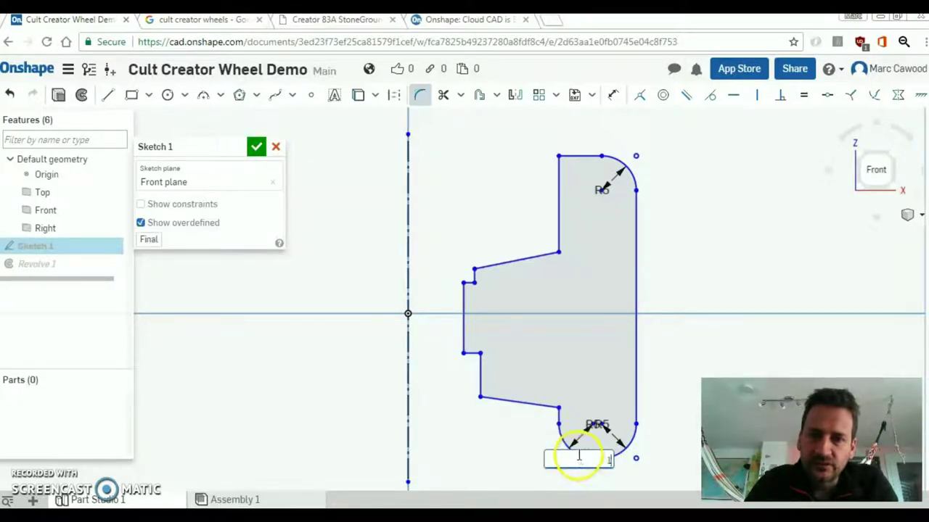
key(Return)
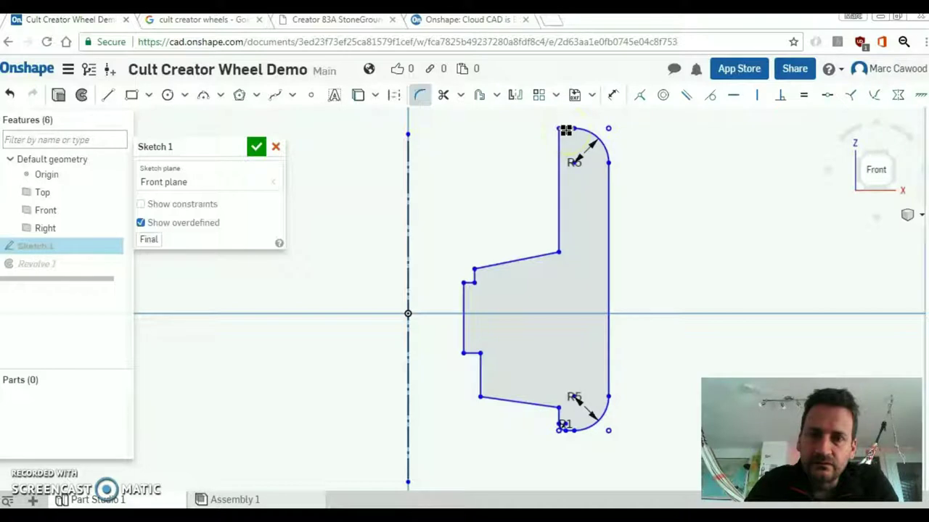
Settle the small top fillet's radius at R1.
click(566, 130)
click(576, 163)
key(Escape)
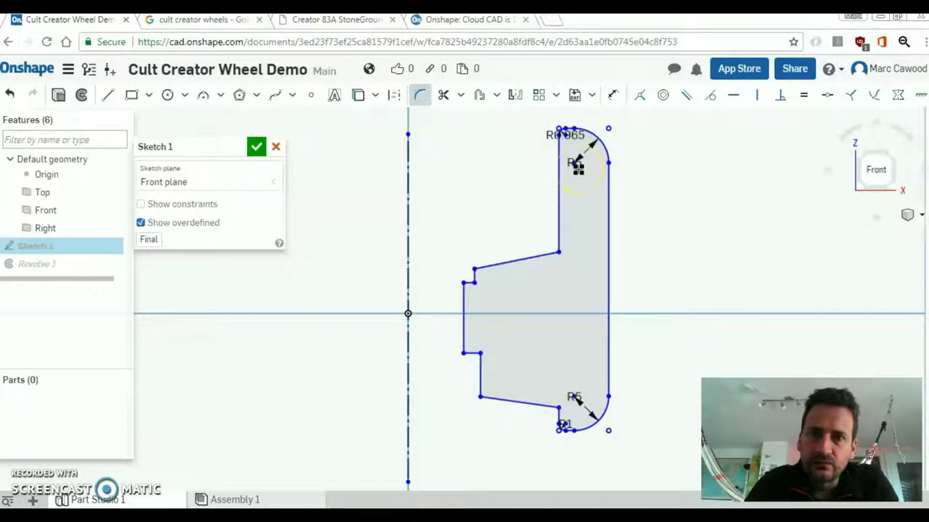
scroll(569, 131, up, 5)
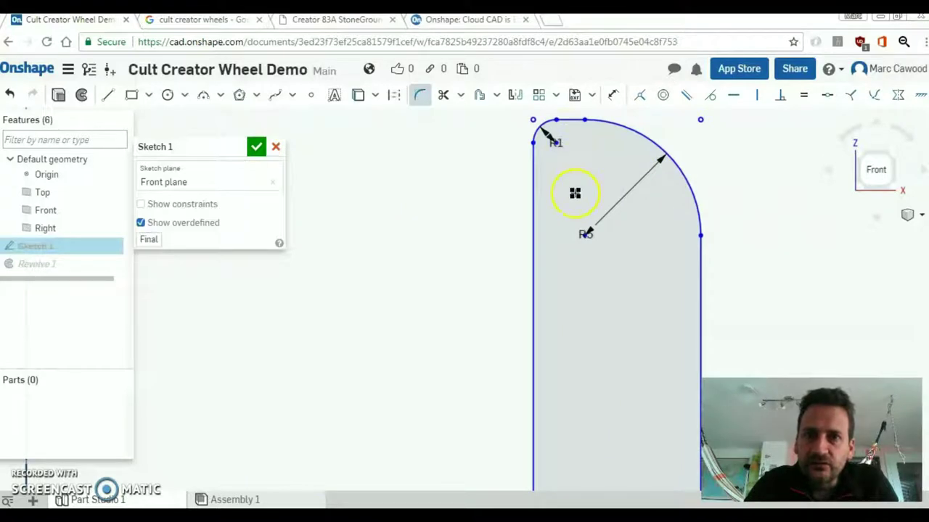
click(308, 20)
scroll(703, 335, down, 2)
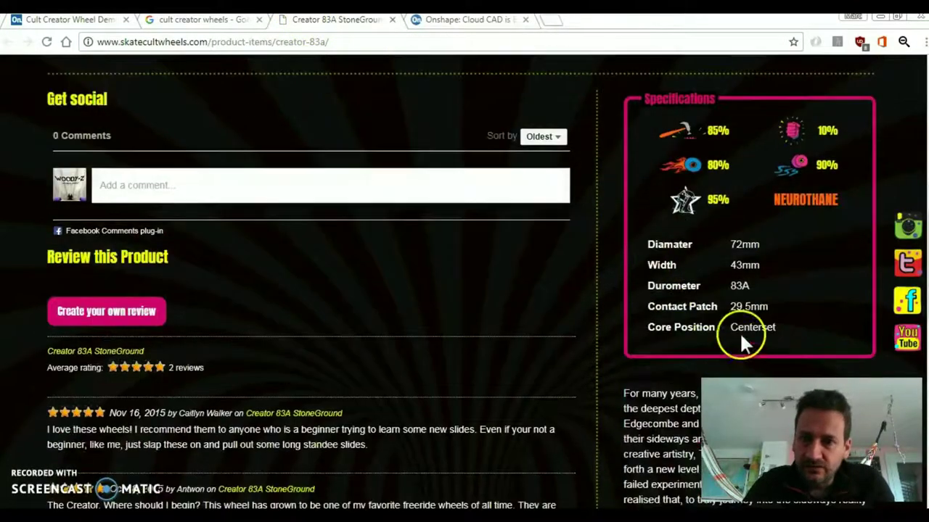
drag(768, 306, 733, 307)
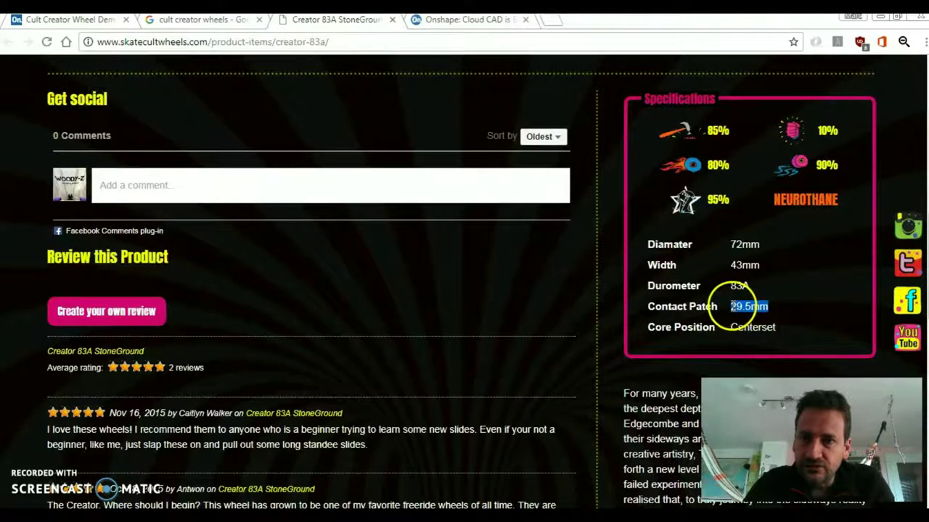
key(ctrl+shift+Tab)
key(ctrl+shift+Tab)
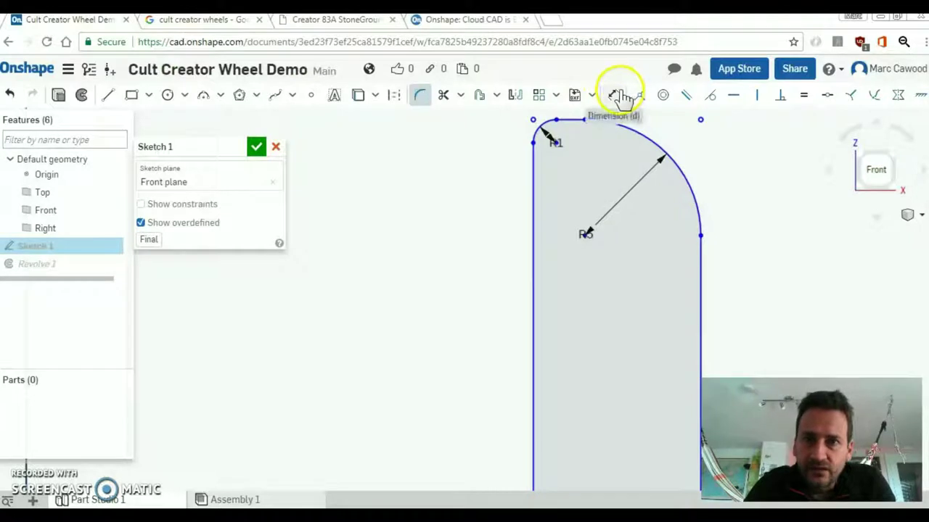
Dimension the profile's top edge and right vertical edge at 30 each.
click(619, 95)
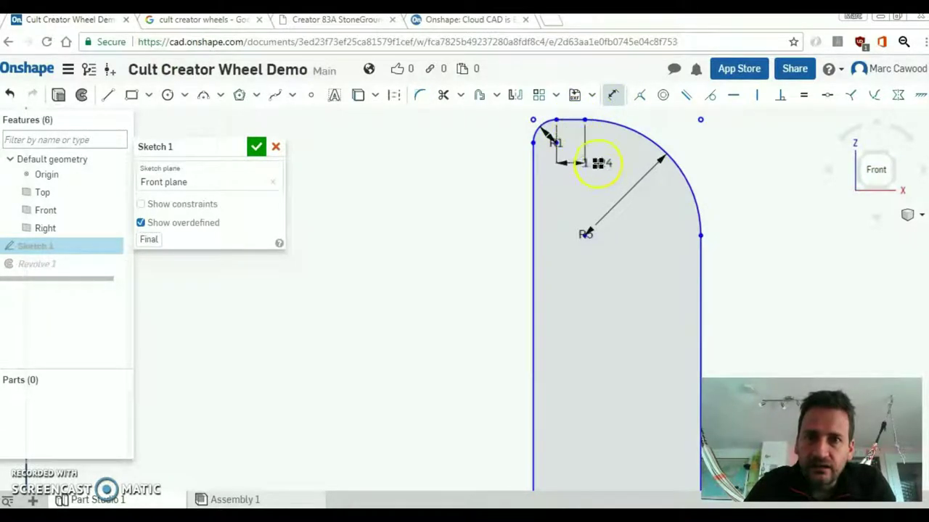
click(569, 189)
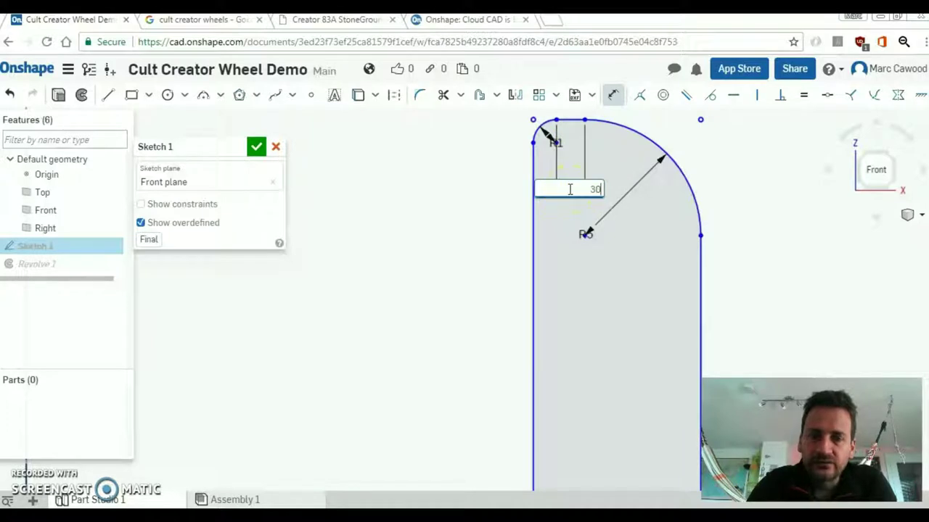
key(Return)
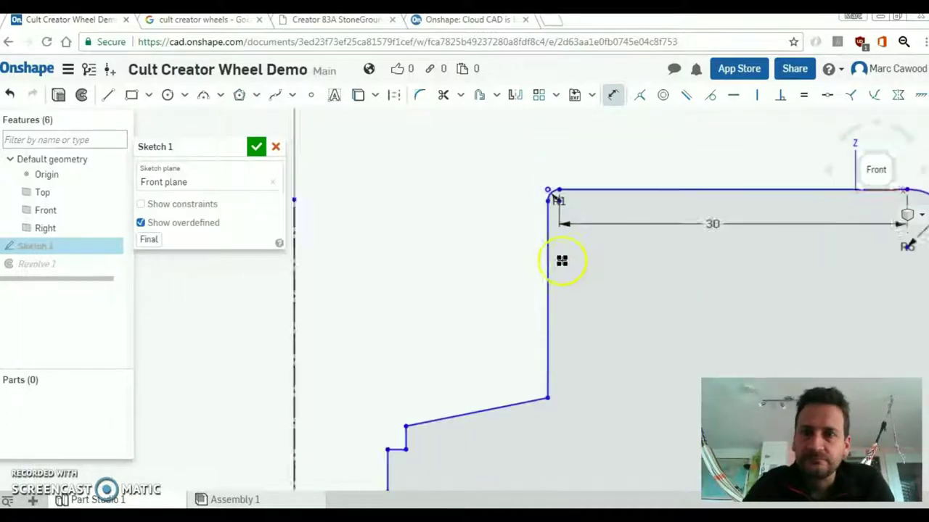
scroll(561, 260, down, 4)
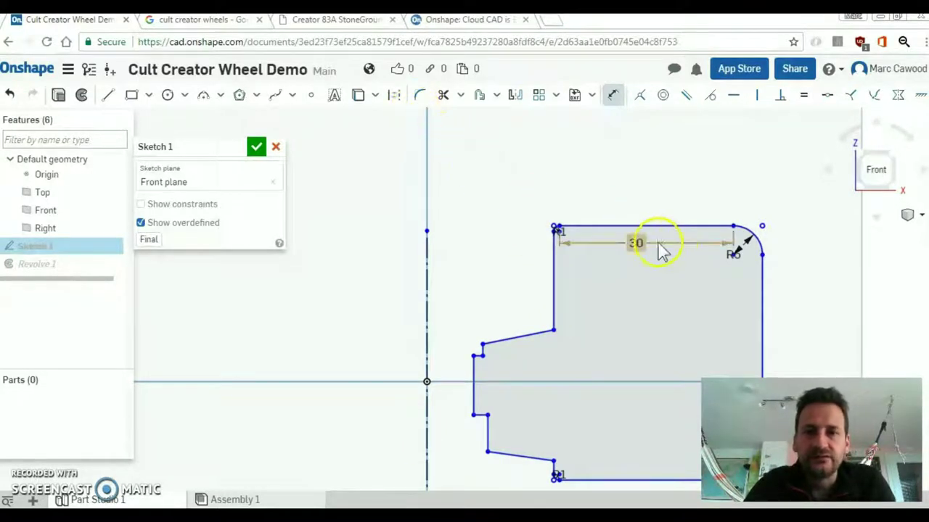
scroll(763, 311, down, 1)
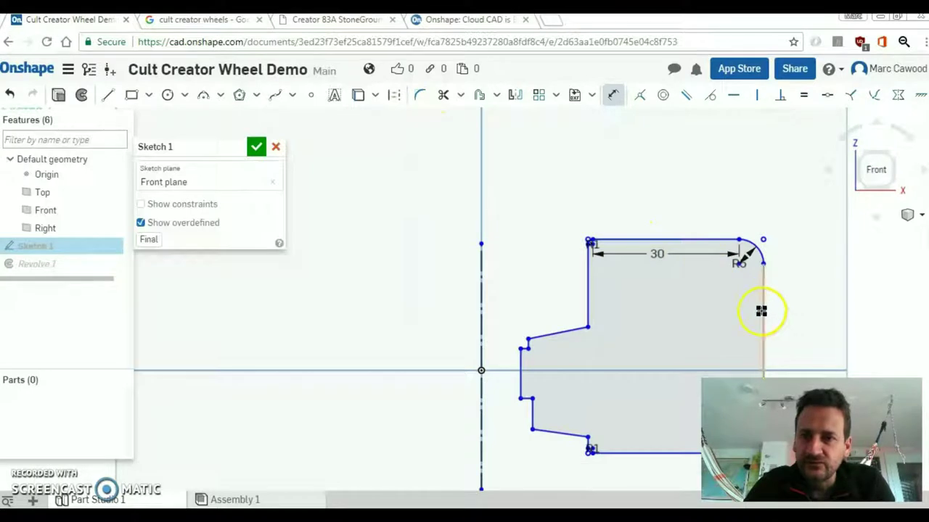
click(762, 311)
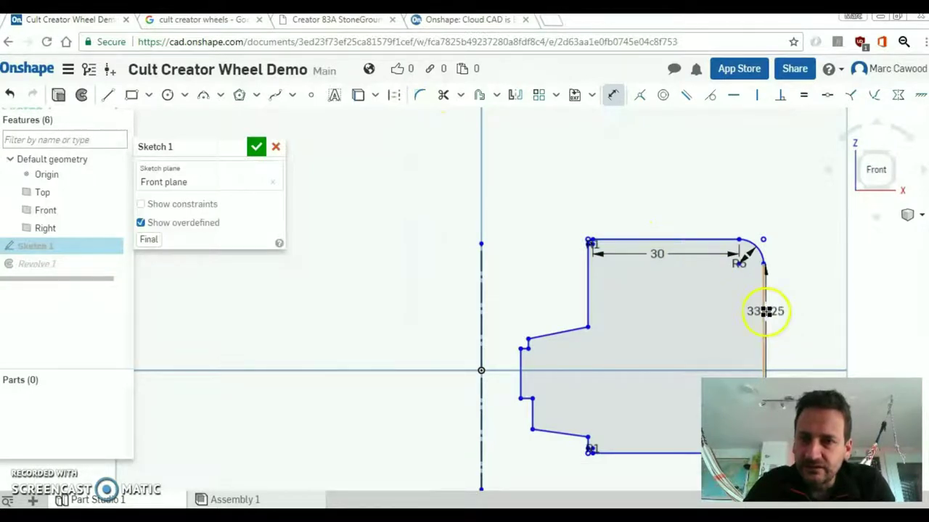
click(811, 311)
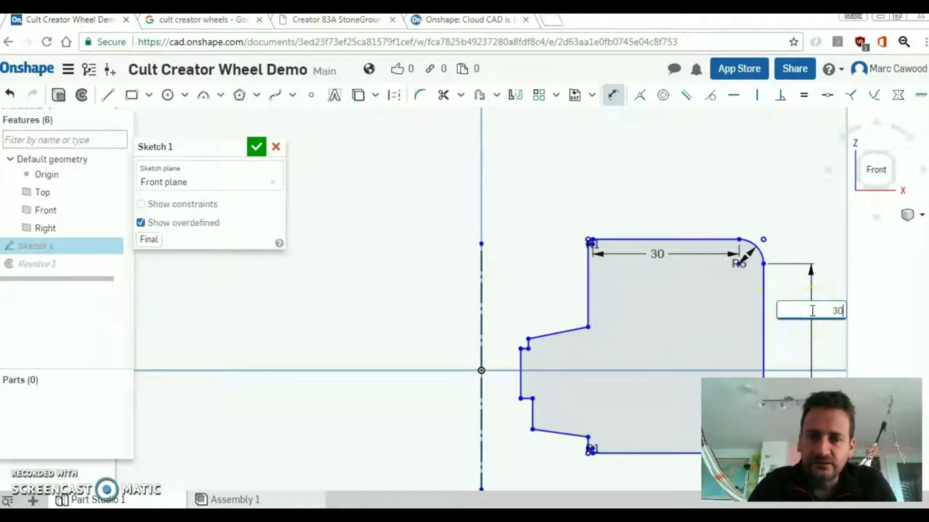
key(Return)
Change the top edge dimension from 30 to 10.
click(672, 244)
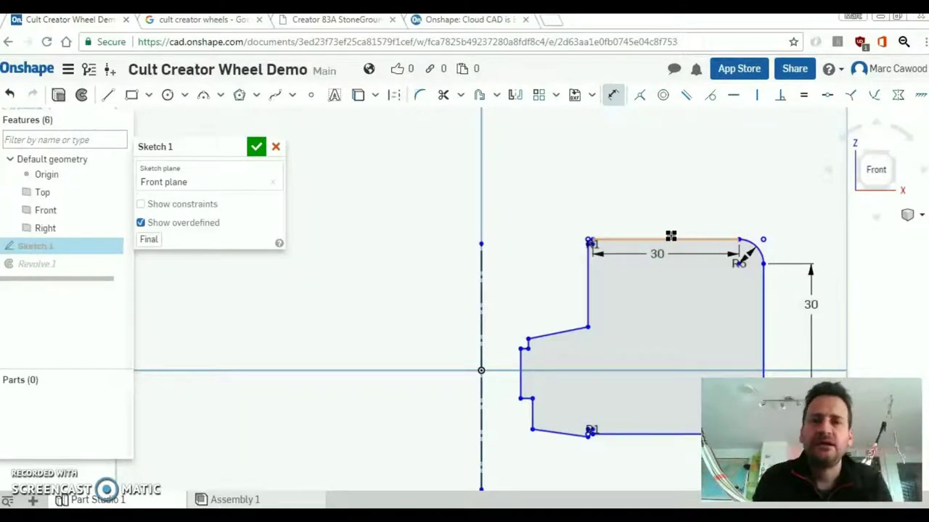
click(651, 258)
double_click(656, 253)
text(1)
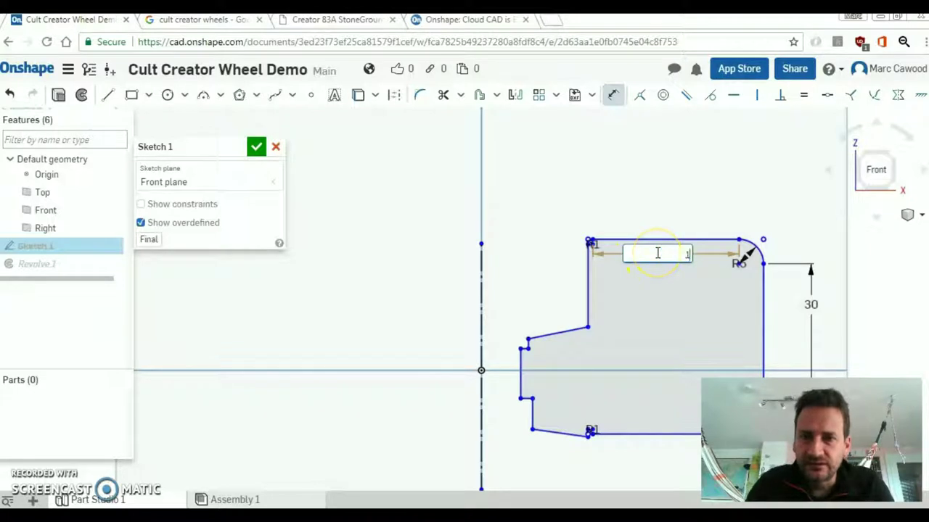
text(0)
key(Return)
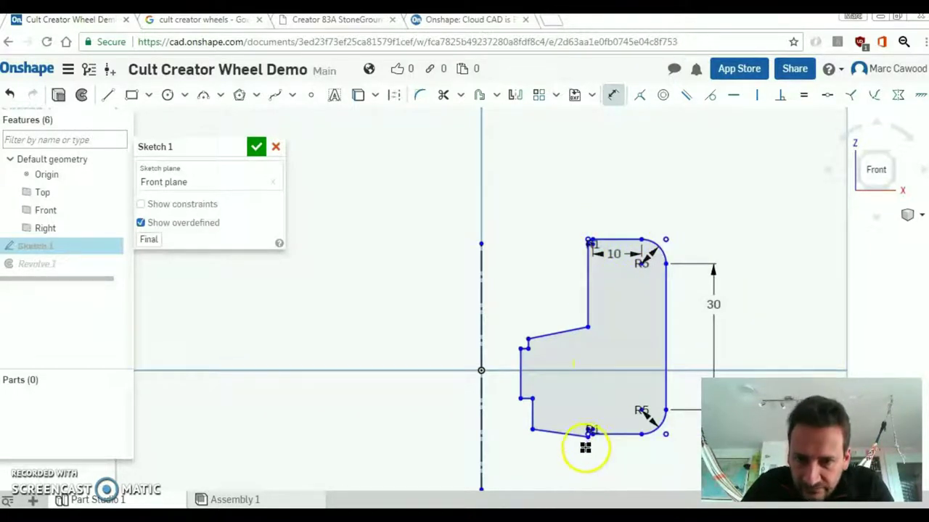
Dimension the upper step's vertical edge at 12 and the left vertical edge at 10.
click(589, 296)
click(557, 290)
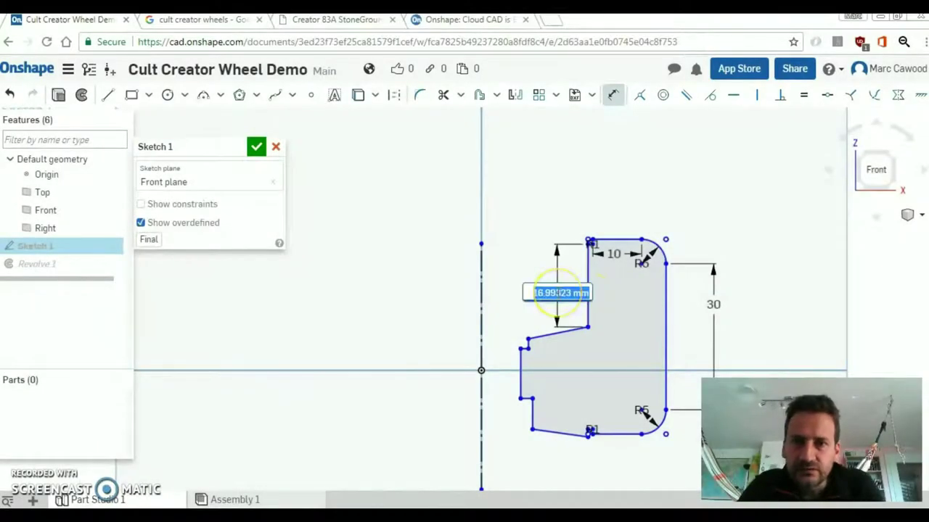
text(12)
key(Return)
click(520, 347)
click(499, 351)
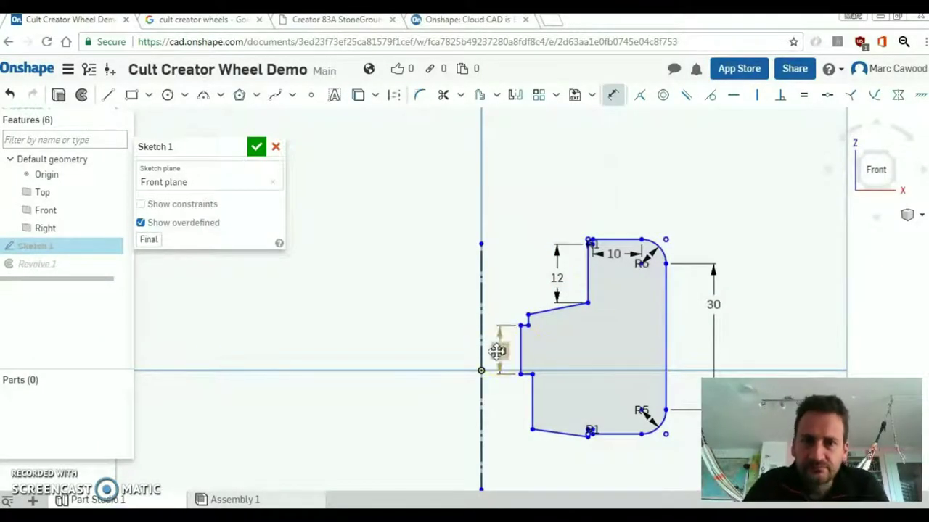
text(10)
key(Return)
Dimension the small step edge and the lower step edge at 7 each.
scroll(524, 312, up, 5)
click(520, 306)
click(612, 312)
text(7)
key(Return)
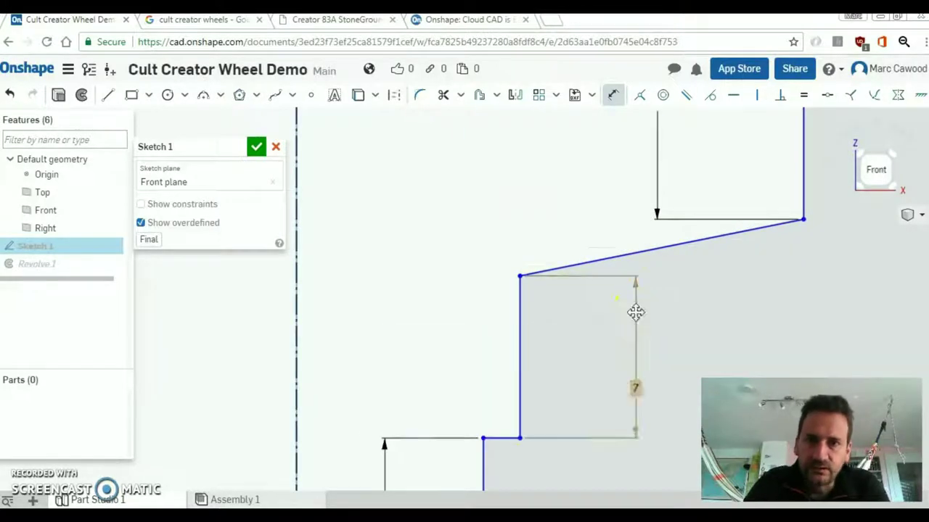
scroll(610, 363, down, 5)
middle_drag(587, 417, 524, 278)
click(569, 276)
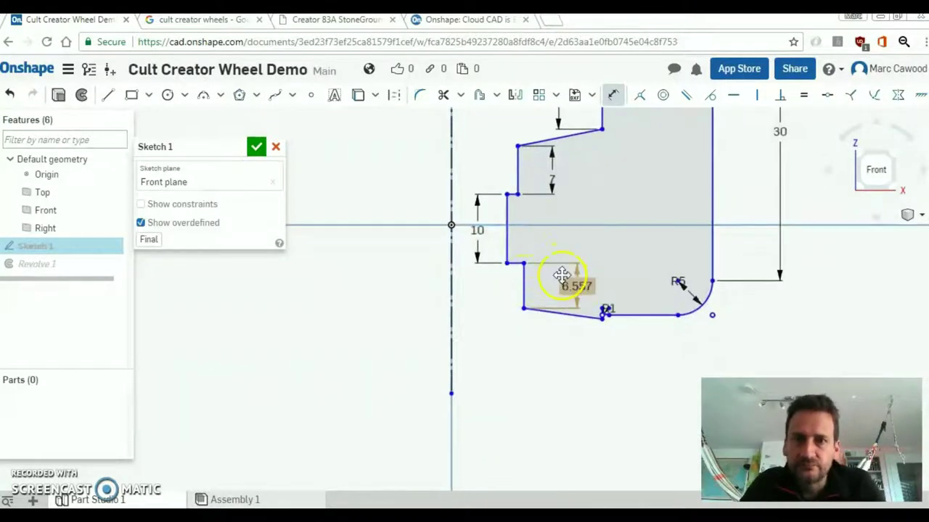
text(7)
key(Return)
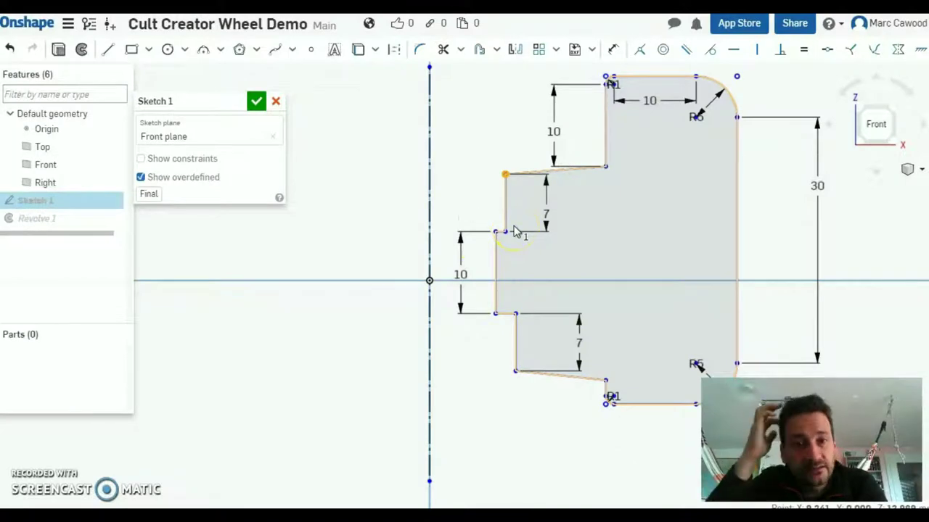
Try dimensioning the right vertical edge, discard the unwanted 50.51 dimension, and select the edge with the centre line.
click(612, 49)
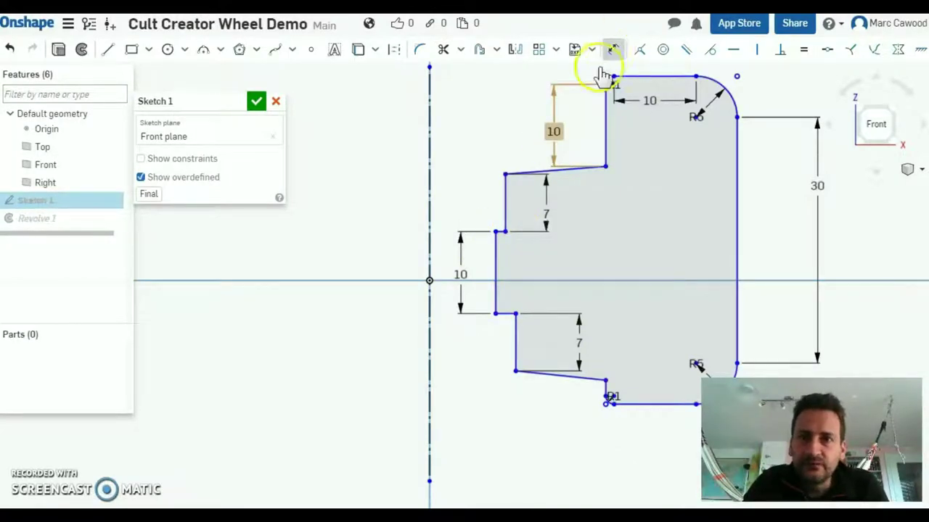
click(429, 148)
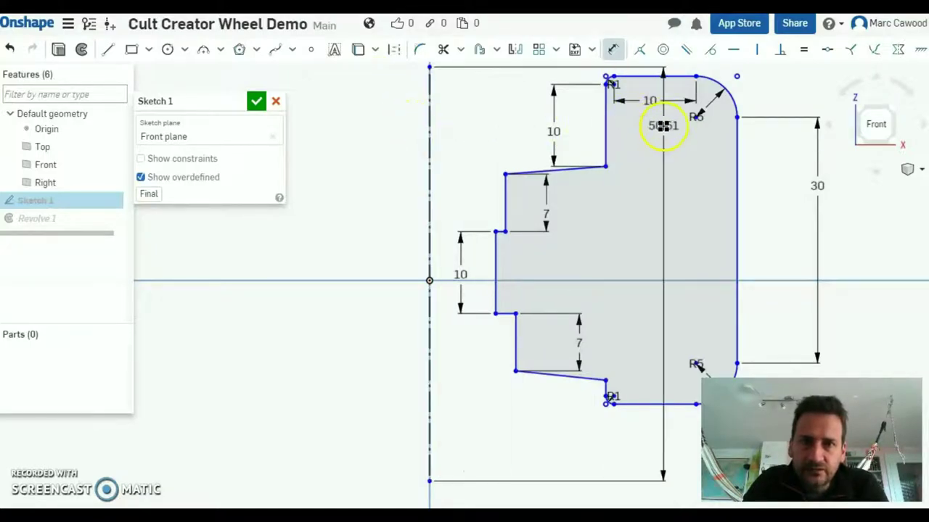
key(Escape)
click(737, 150)
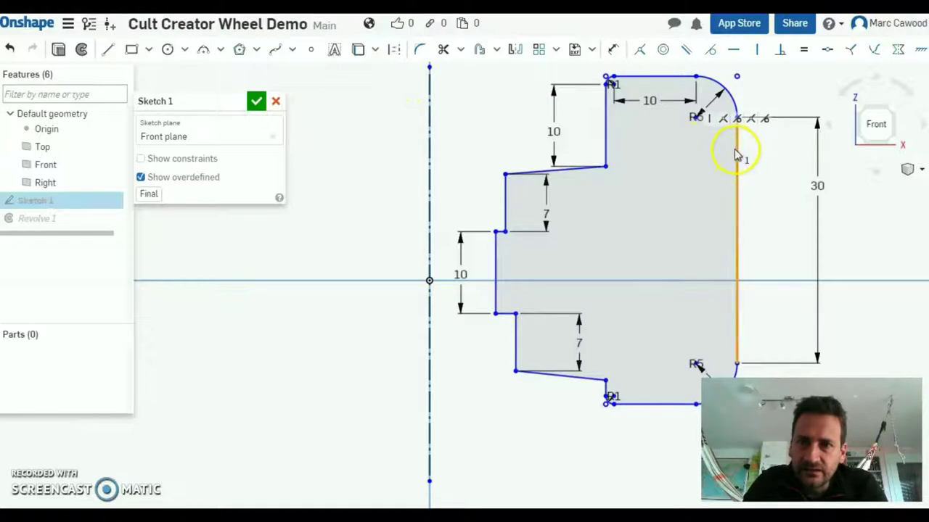
click(430, 153)
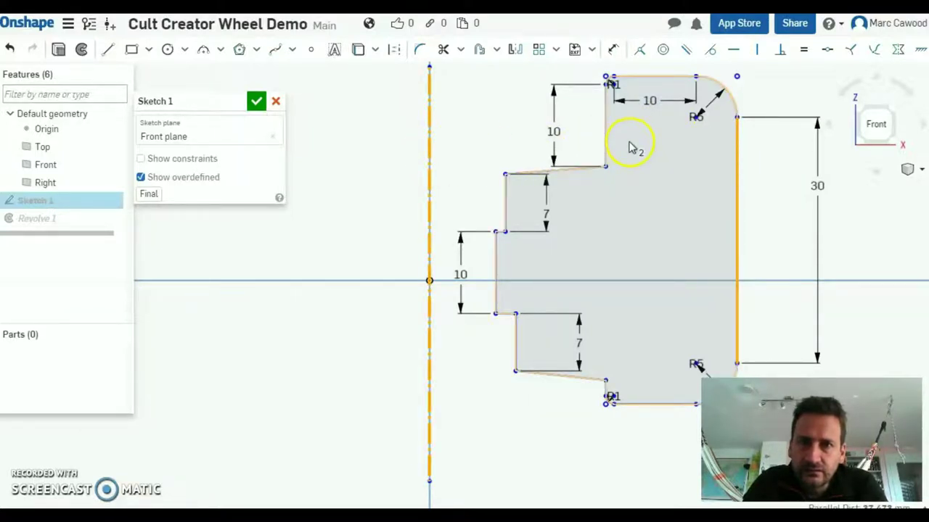
Attempt a mirror of the profile about the vertical centre line using the right edge.
click(613, 50)
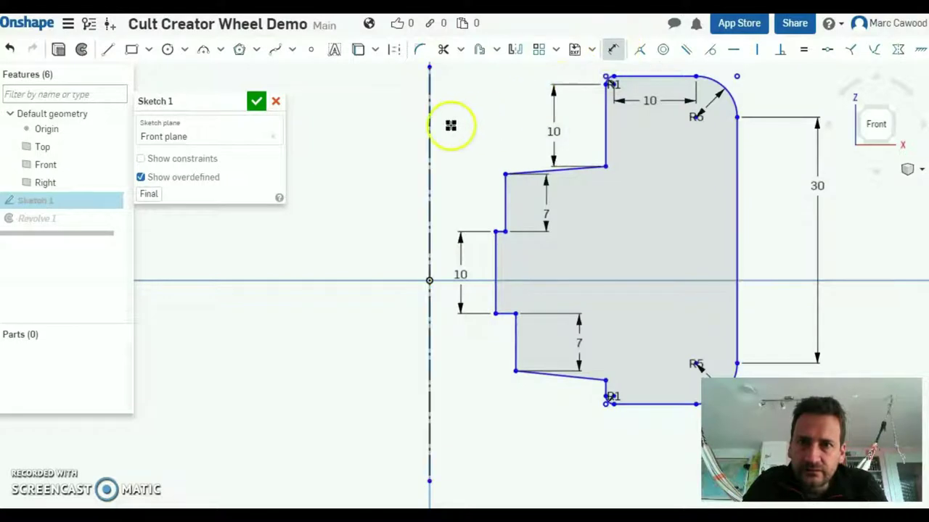
click(430, 148)
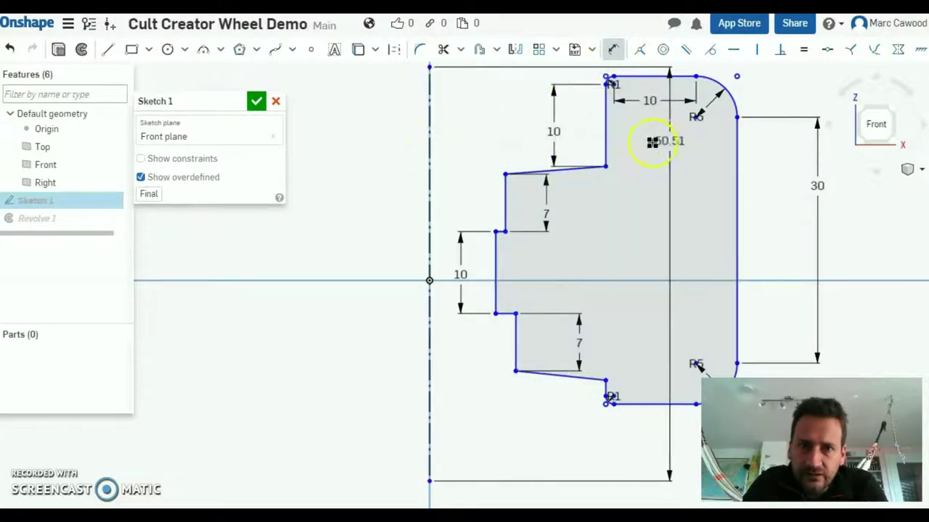
click(613, 49)
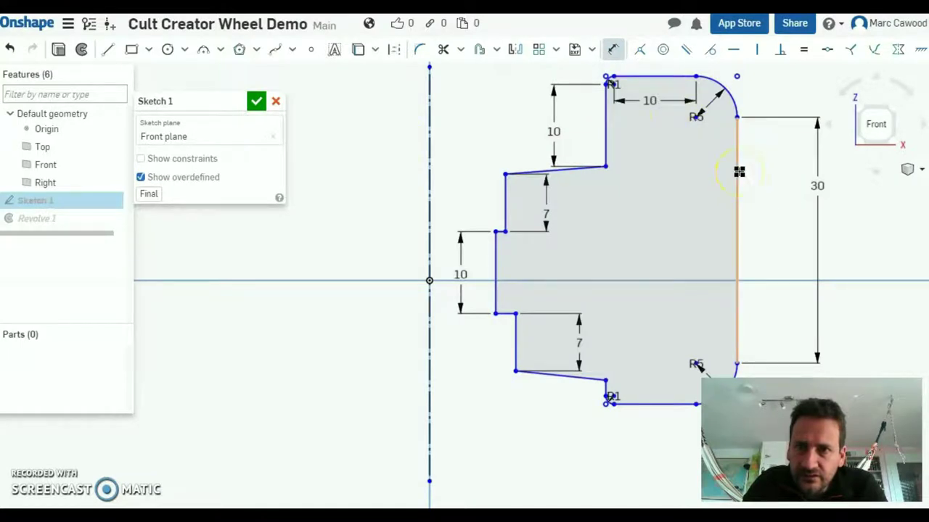
drag(739, 171, 430, 148)
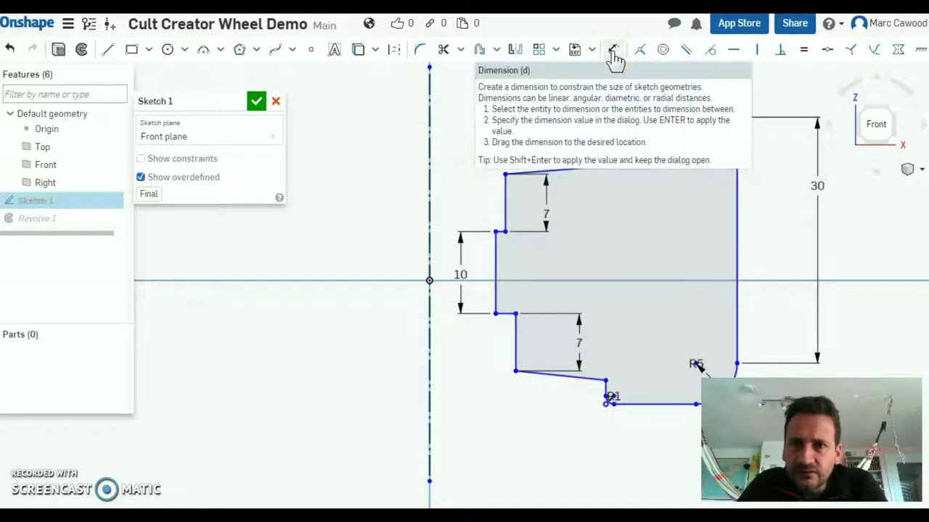
click(429, 157)
right_click(735, 162)
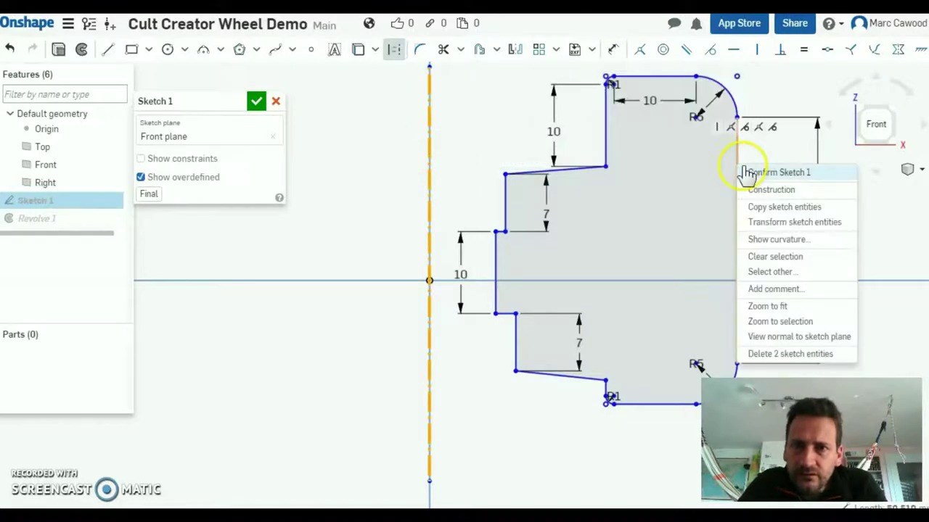
click(614, 52)
right_click(741, 177)
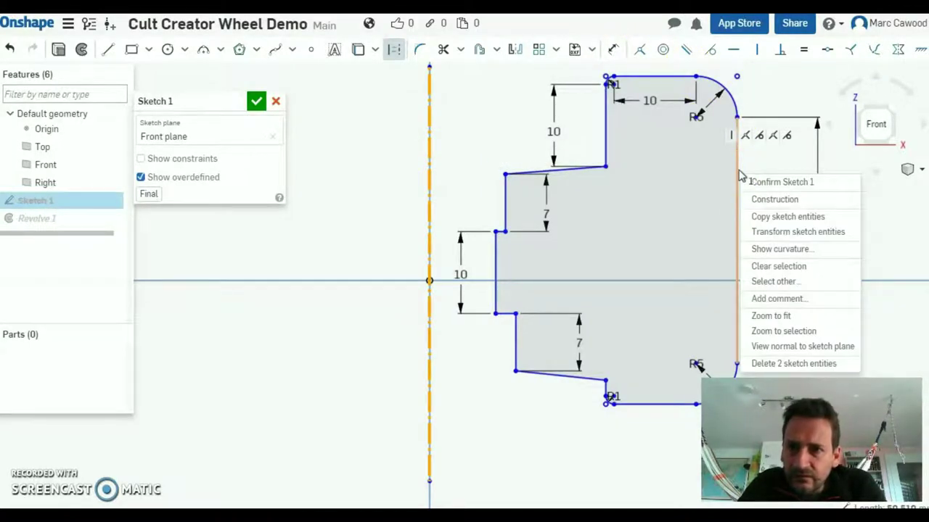
Return to dimensioning, then set the line tool to construction geometry.
click(614, 48)
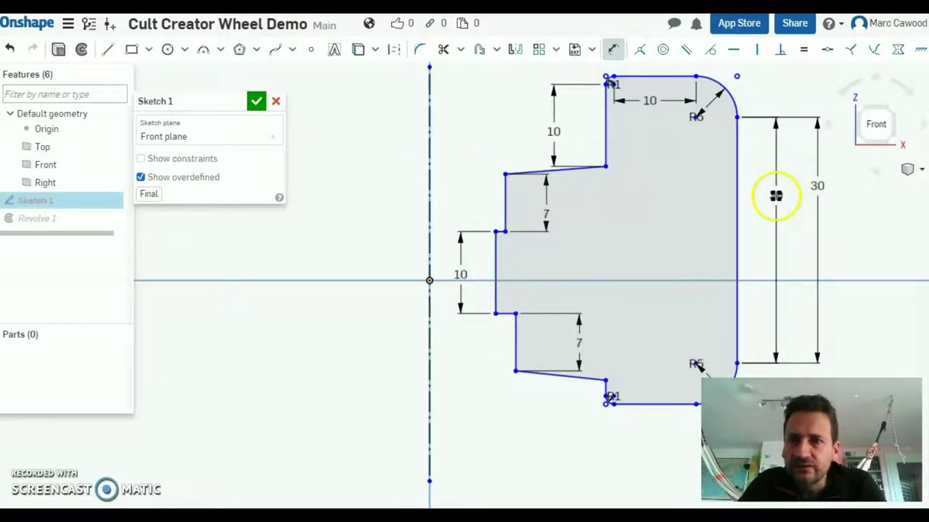
key(Escape)
click(614, 49)
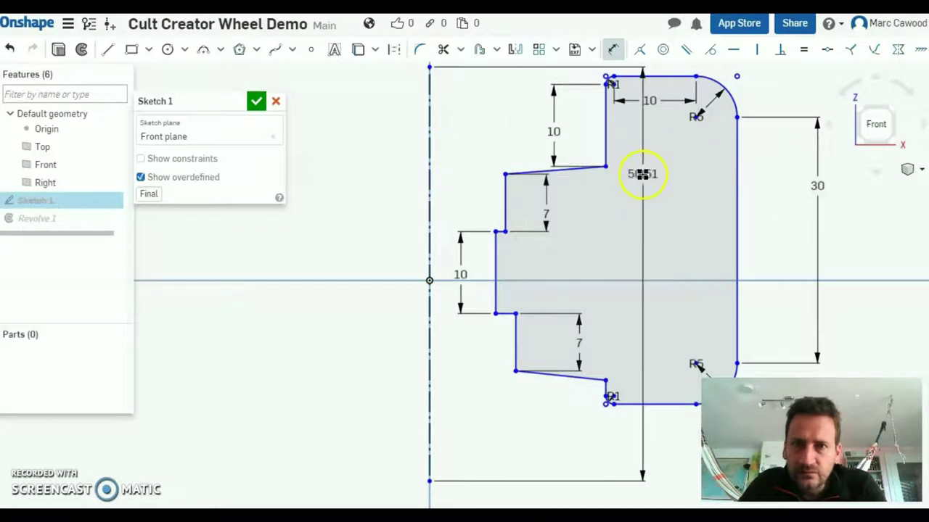
key(Escape)
click(107, 49)
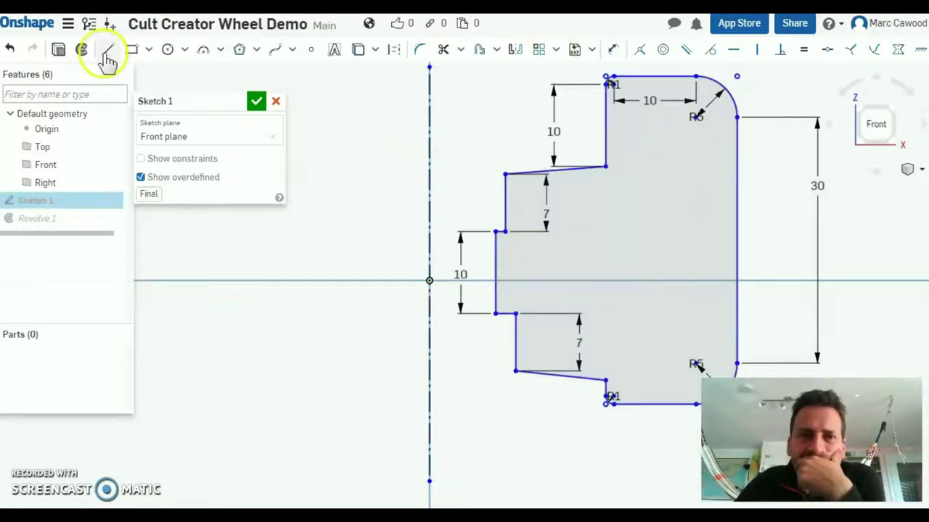
key(q)
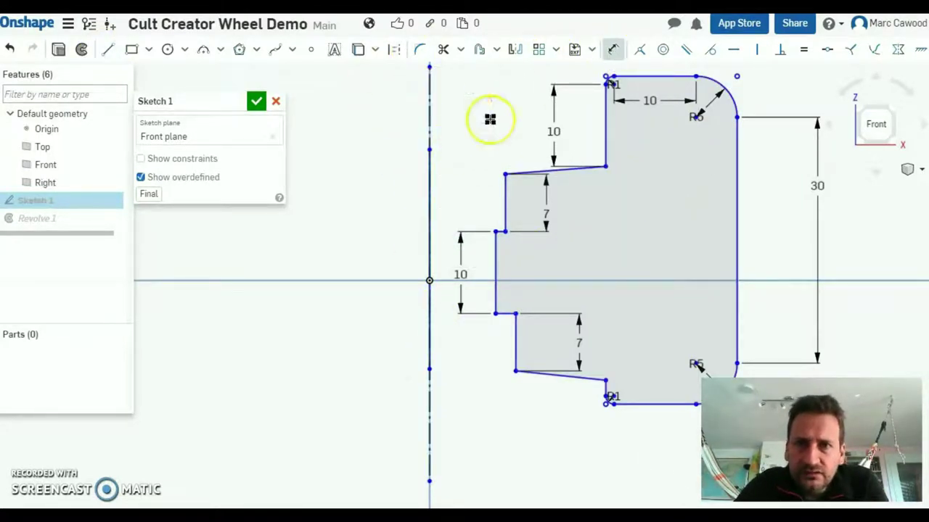
key(Escape)
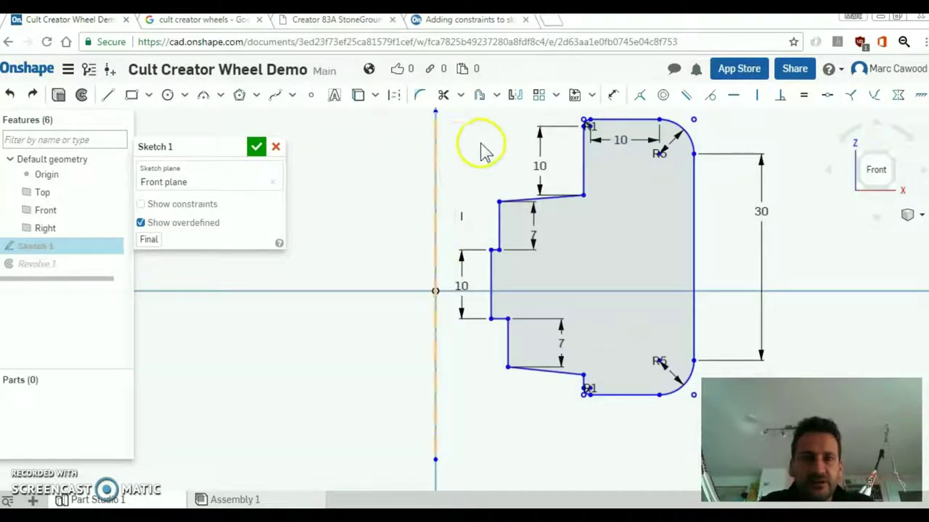
Dimension the distance from the vertical axis to the right rim edge as 36, placed below the profile.
click(613, 95)
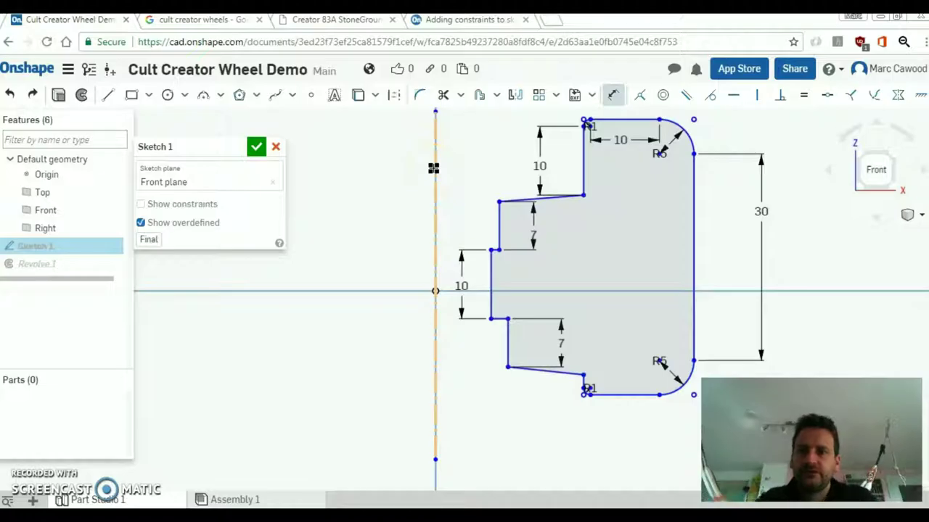
click(439, 346)
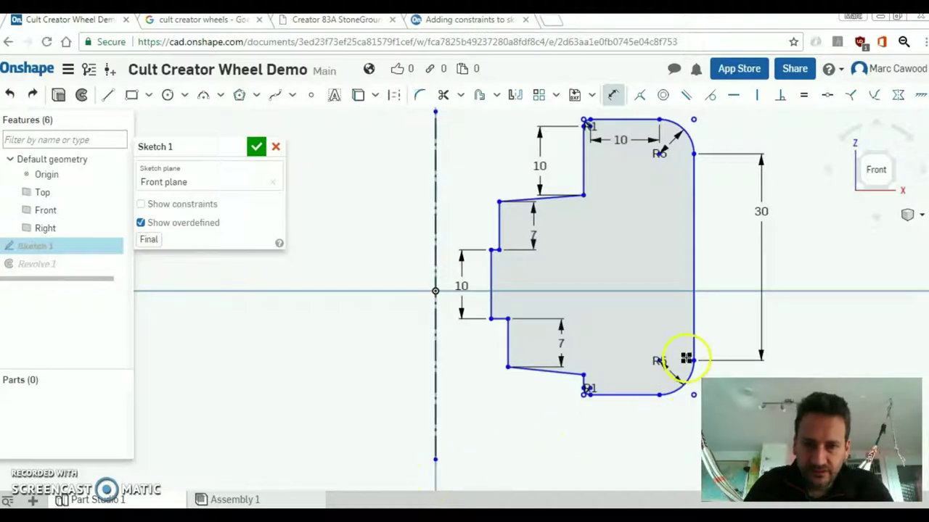
click(693, 332)
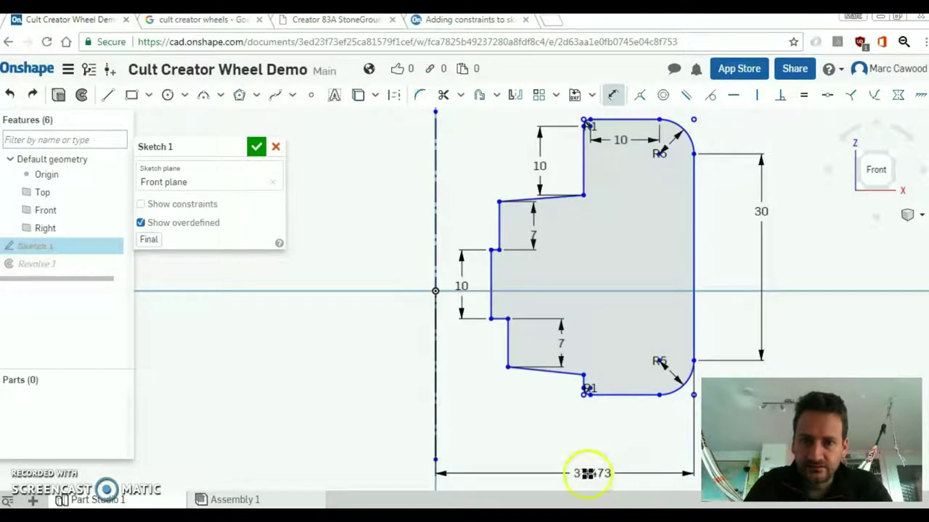
click(561, 471)
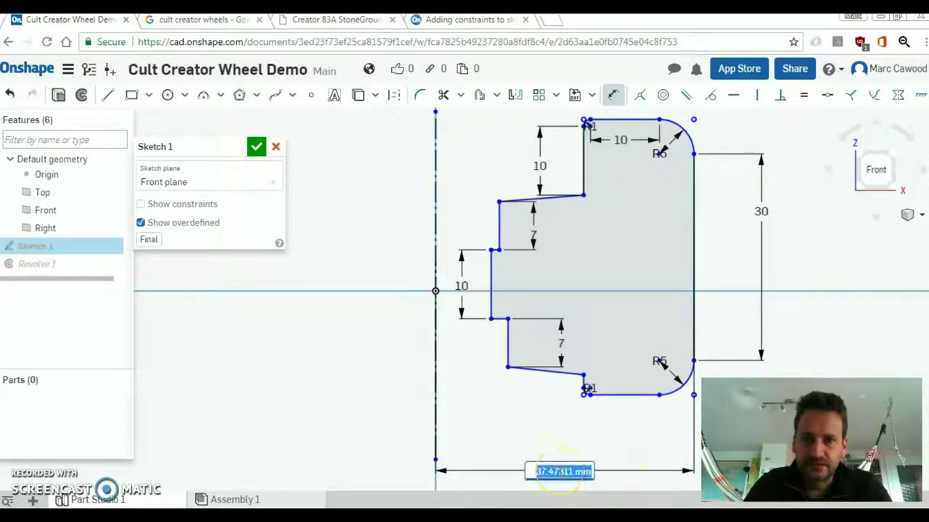
text(36)
key(Return)
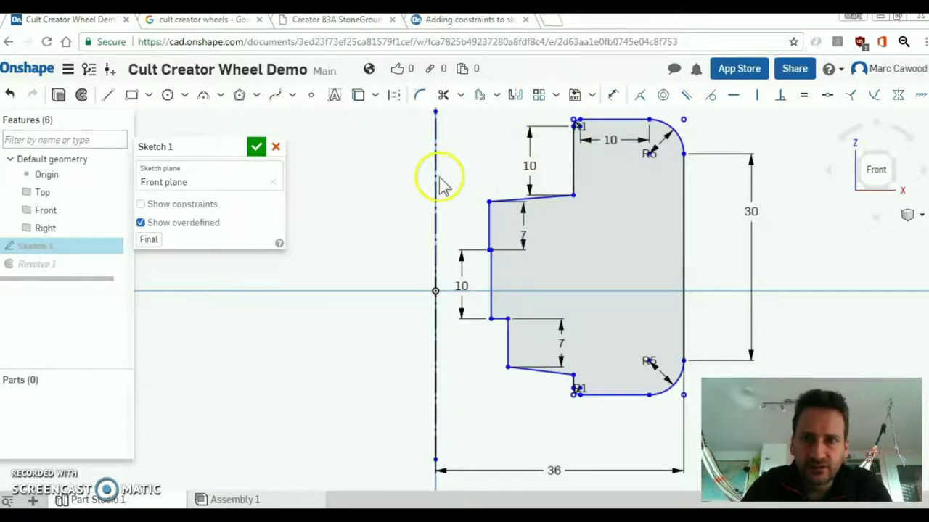
click(435, 177)
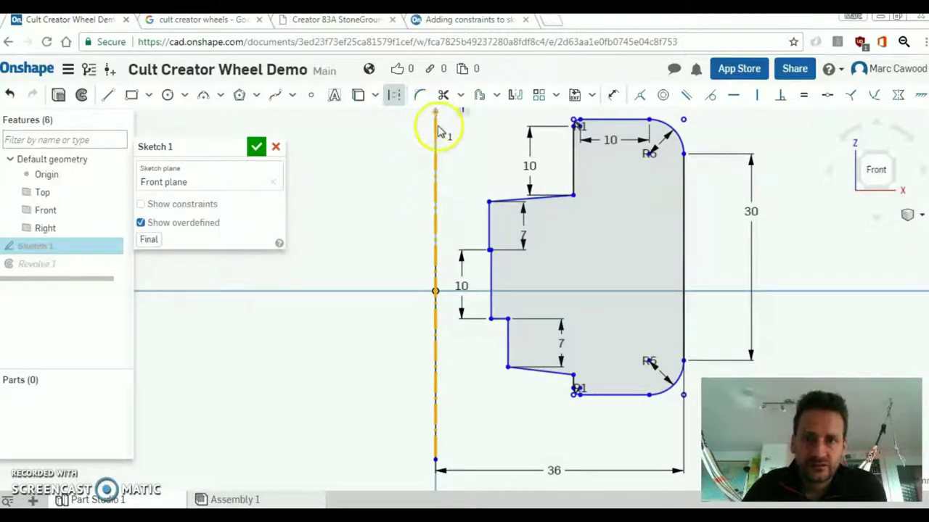
Dimension the upper hub step 11 from the vertical axis.
click(437, 192)
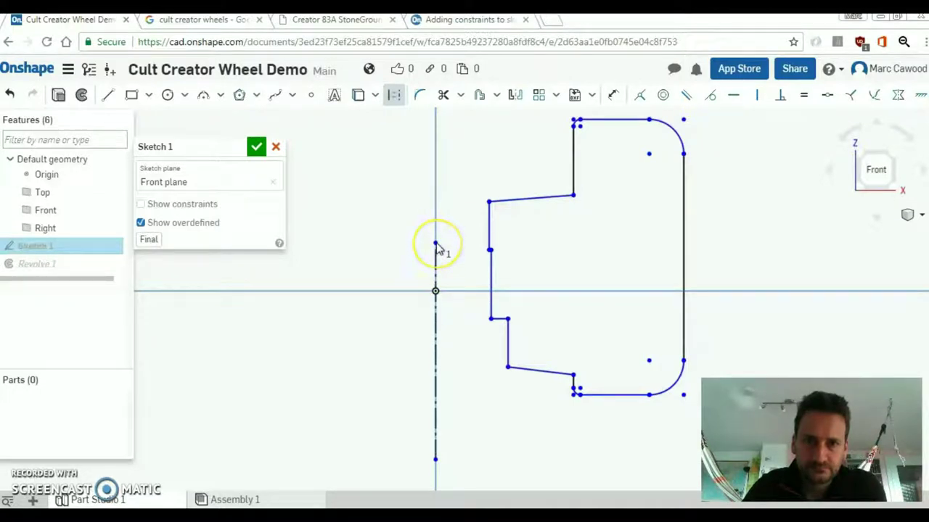
click(435, 248)
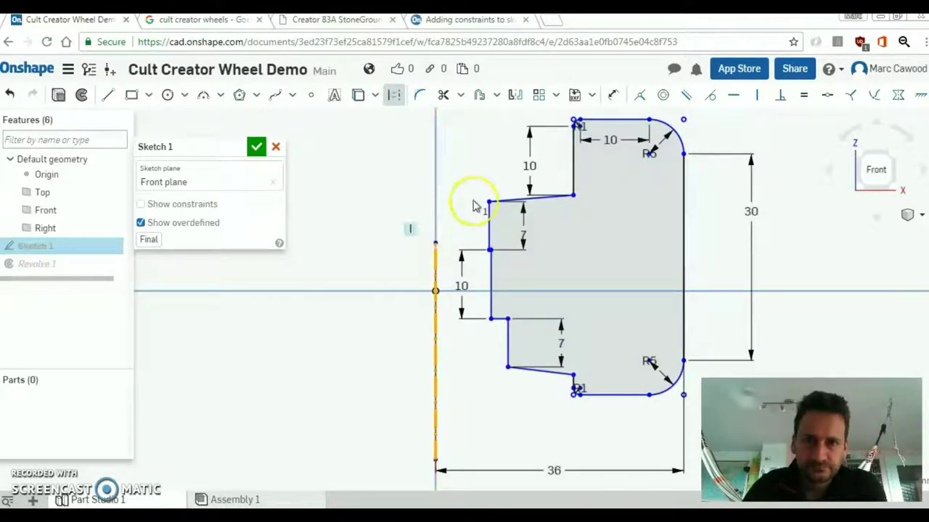
click(614, 96)
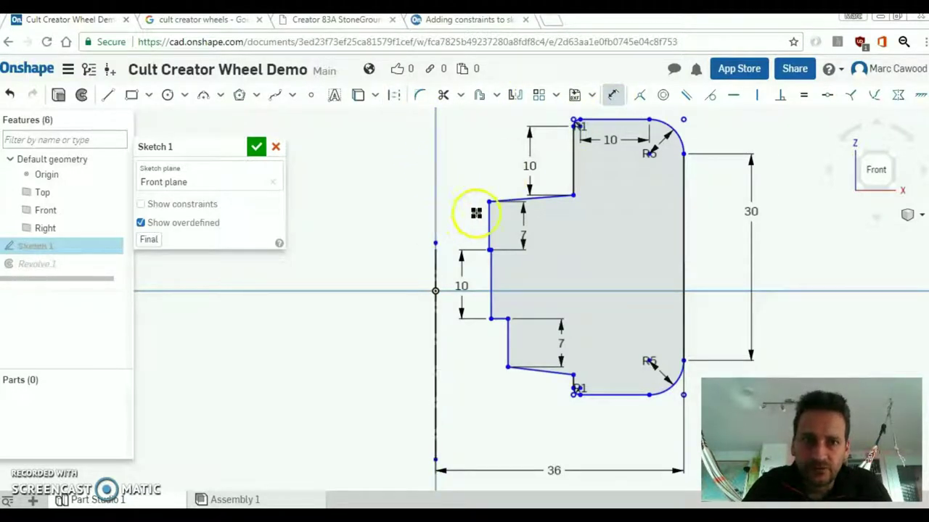
drag(486, 218, 468, 218)
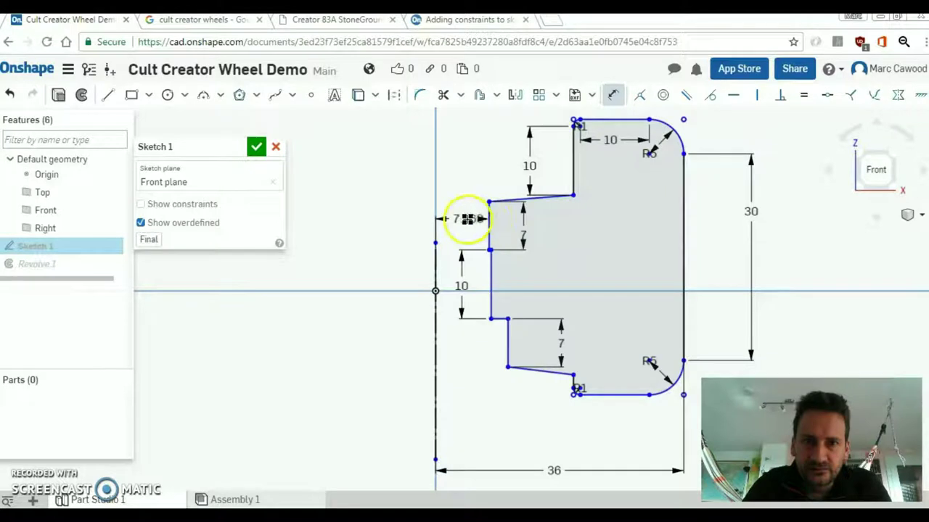
double_click(468, 219)
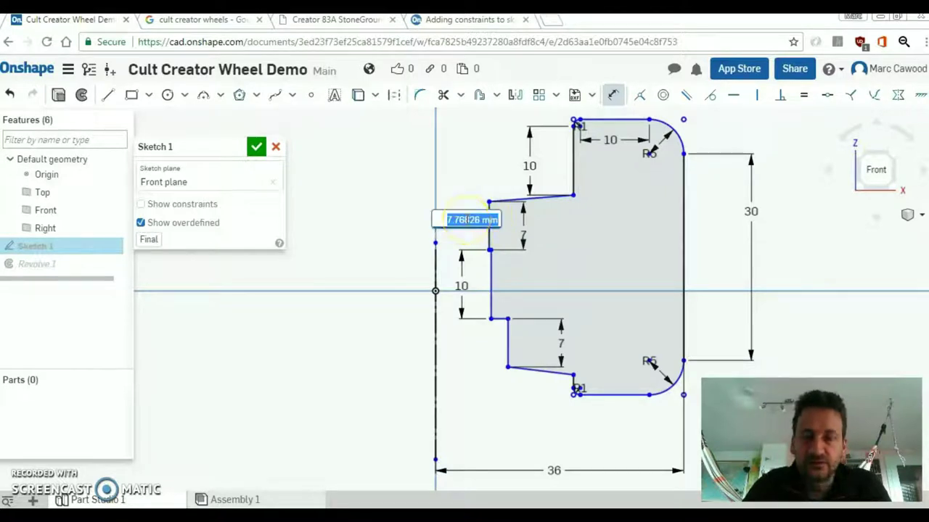
text(11)
key(Return)
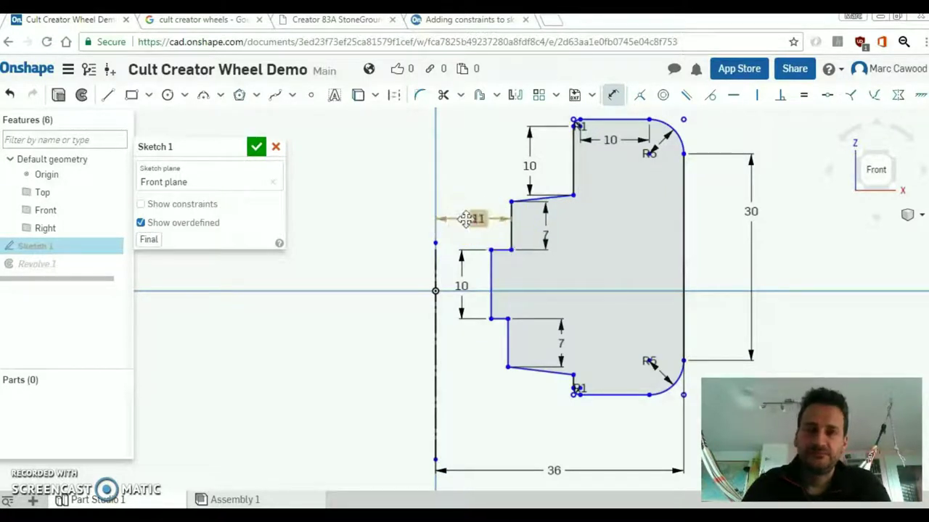
Shorten the axis line by raising its lower endpoint.
click(468, 219)
click(460, 322)
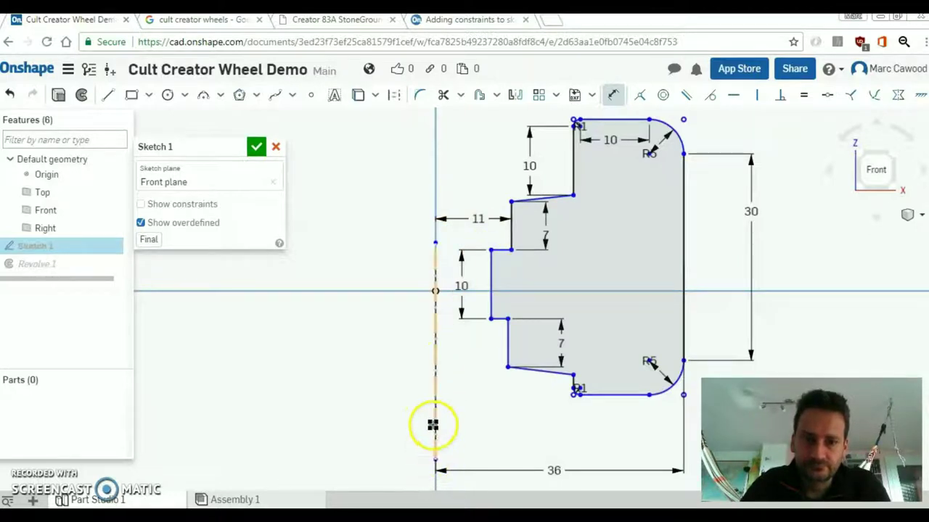
drag(436, 459, 436, 333)
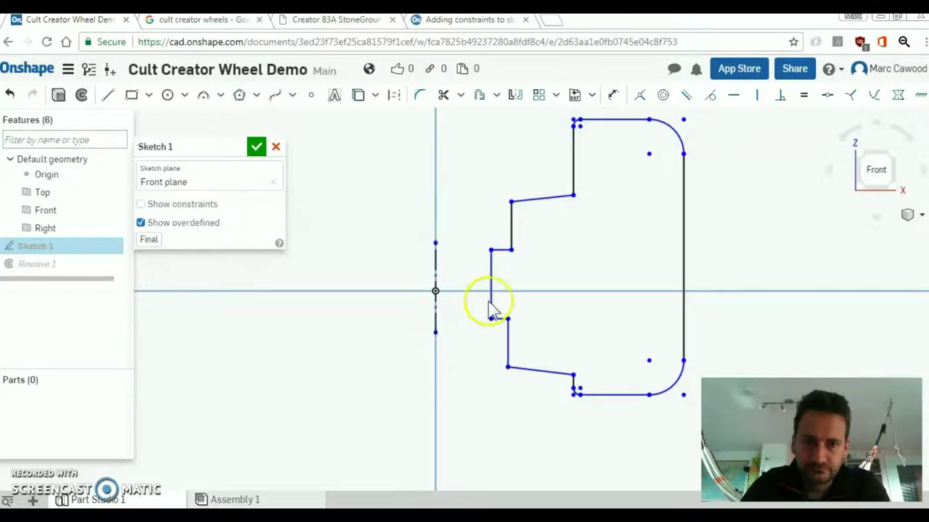
Try dimensioning the lower inner vertical edge, cancel, and briefly select the axis line's lower part.
click(614, 95)
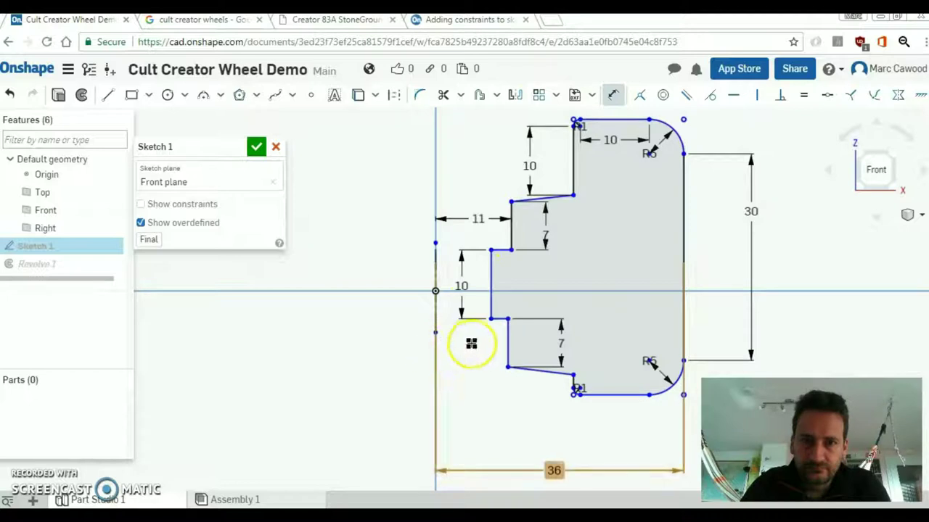
click(507, 346)
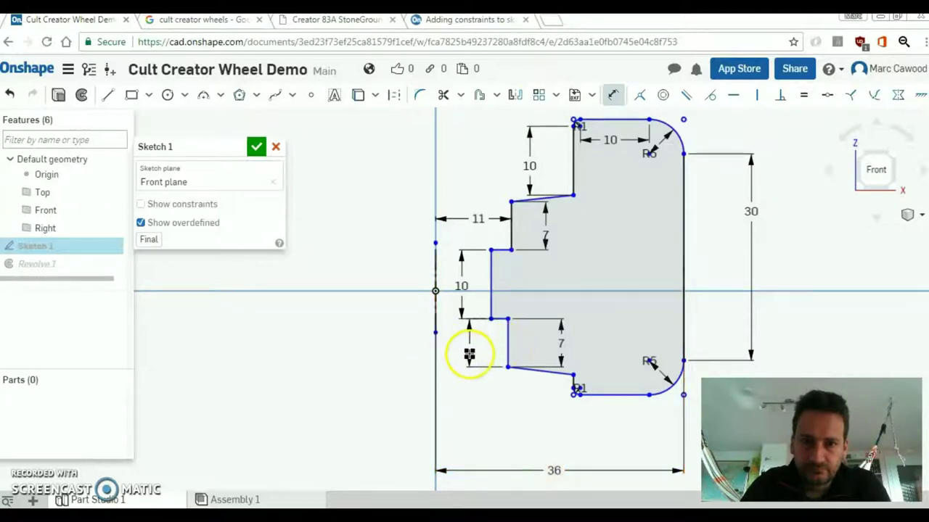
key(Escape)
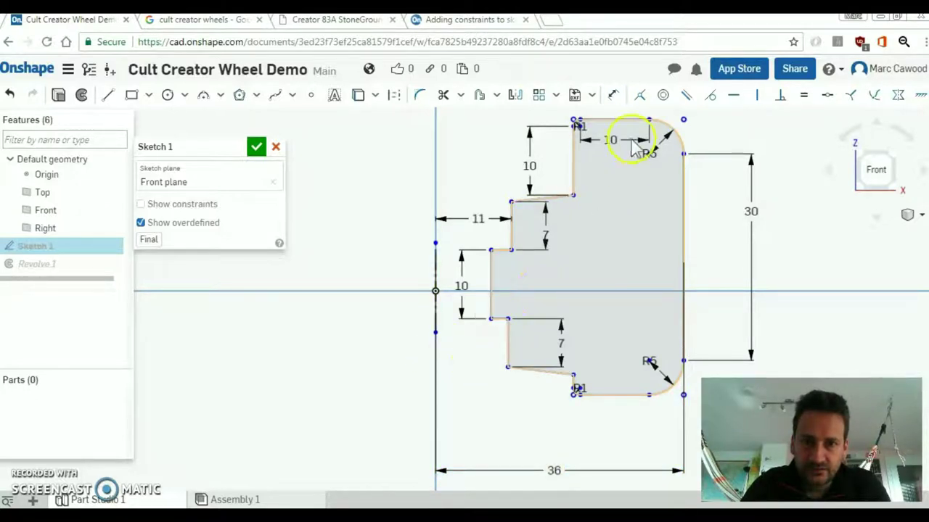
click(613, 95)
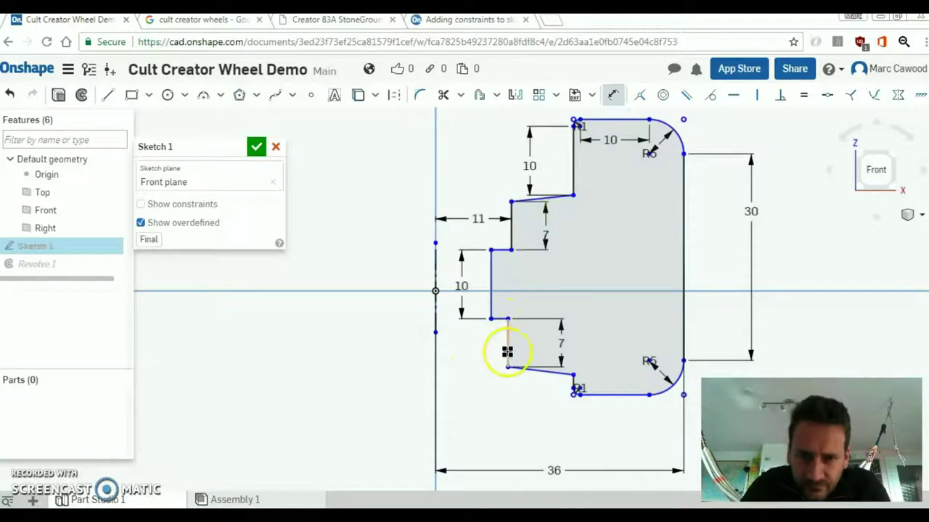
key(Escape)
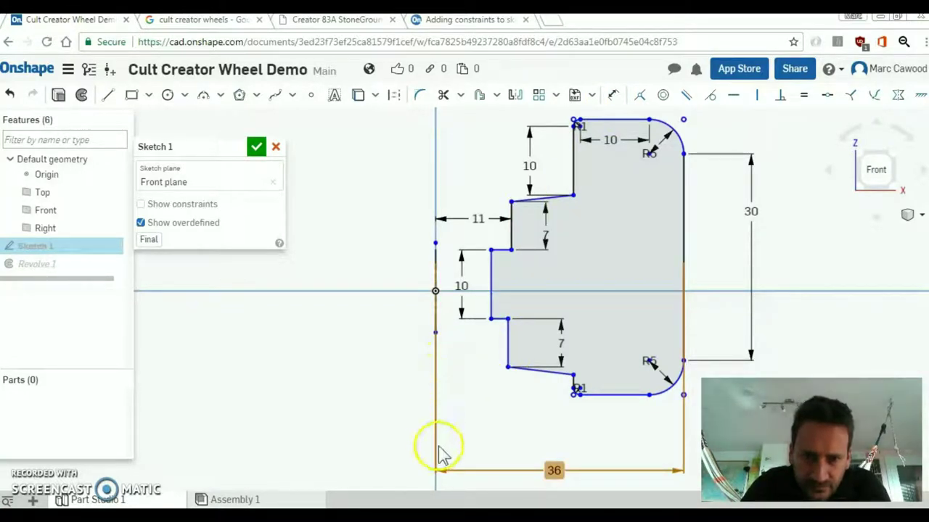
click(435, 376)
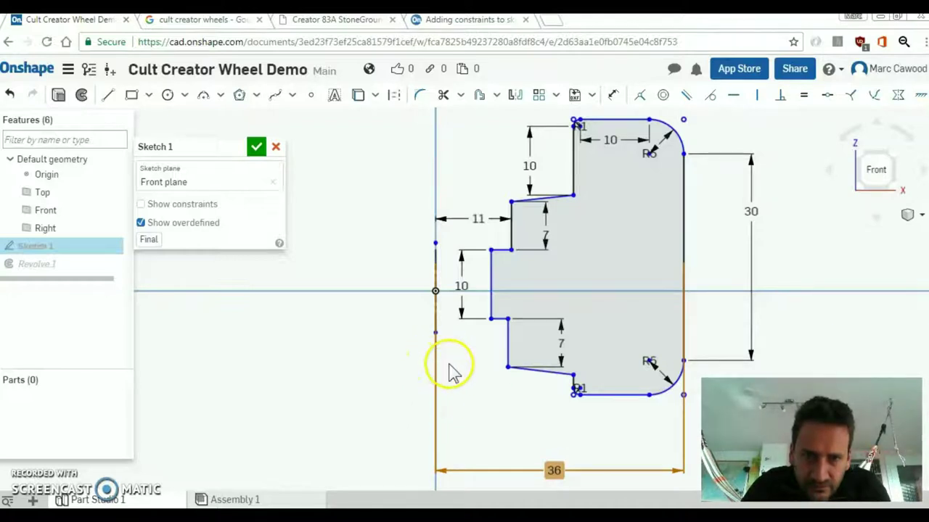
scroll(444, 373, up, 3)
scroll(445, 374, down, 3)
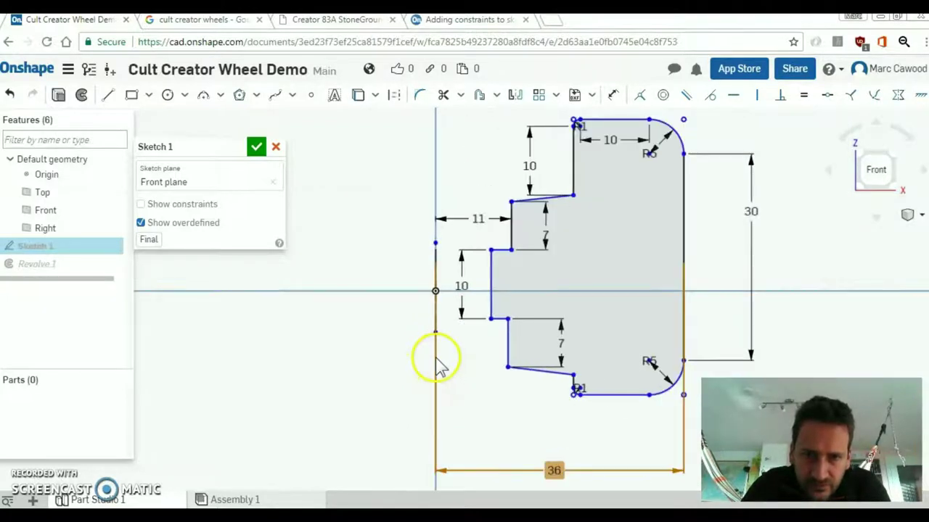
click(375, 365)
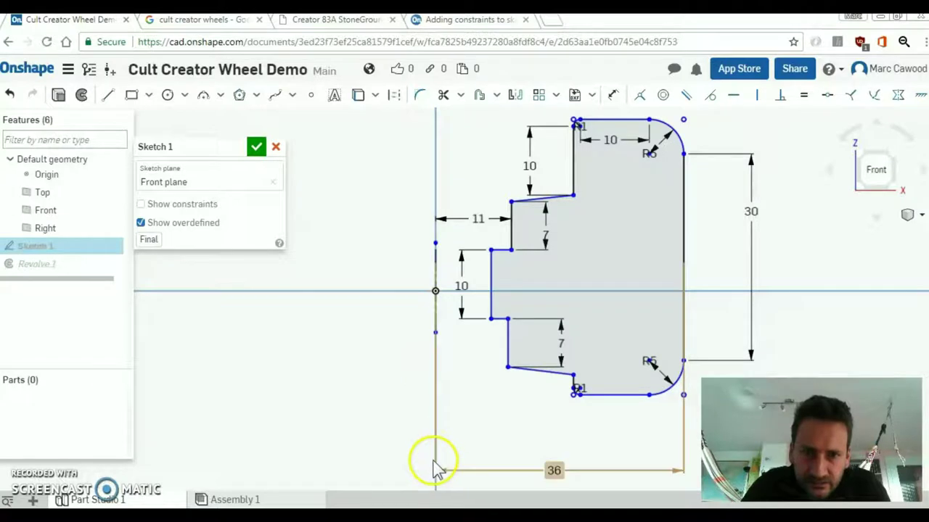
Dimension the lower short vertical edge of the profile at 11.
click(613, 95)
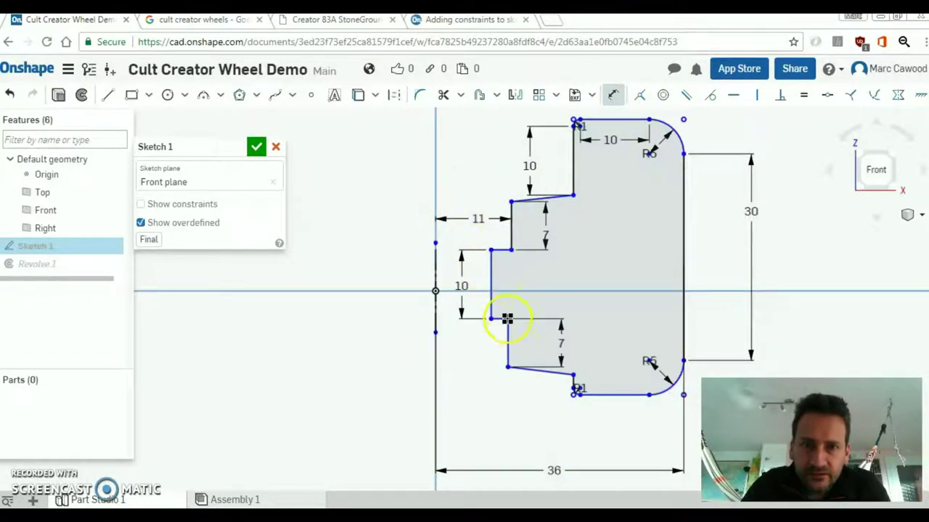
click(509, 345)
click(477, 352)
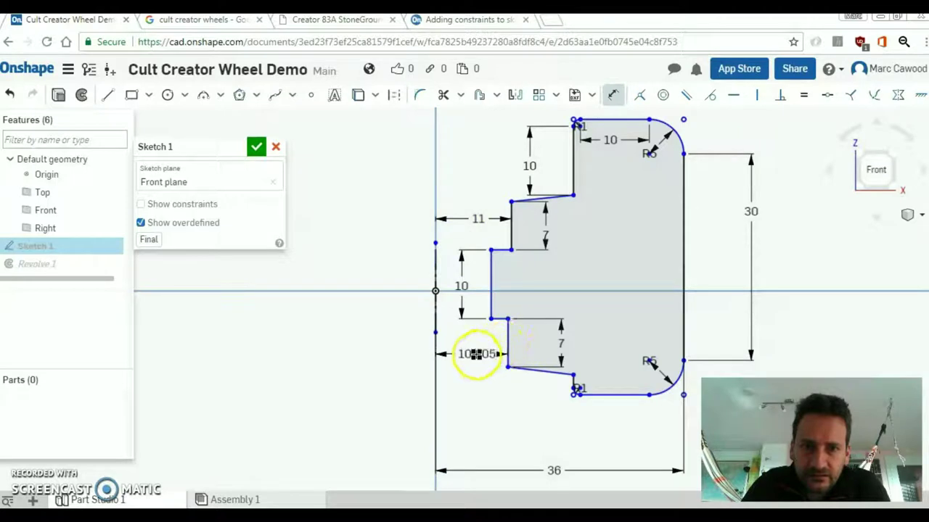
key(BackSpace)
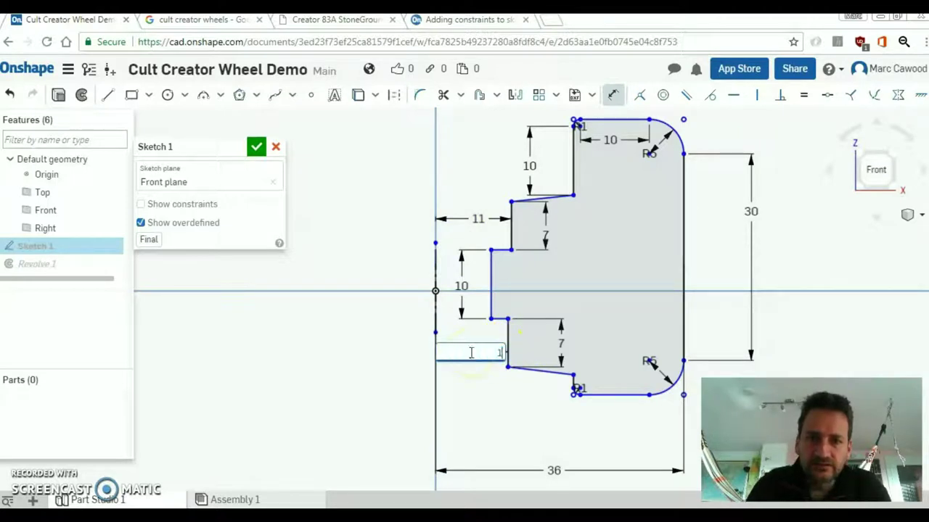
text(11)
key(Return)
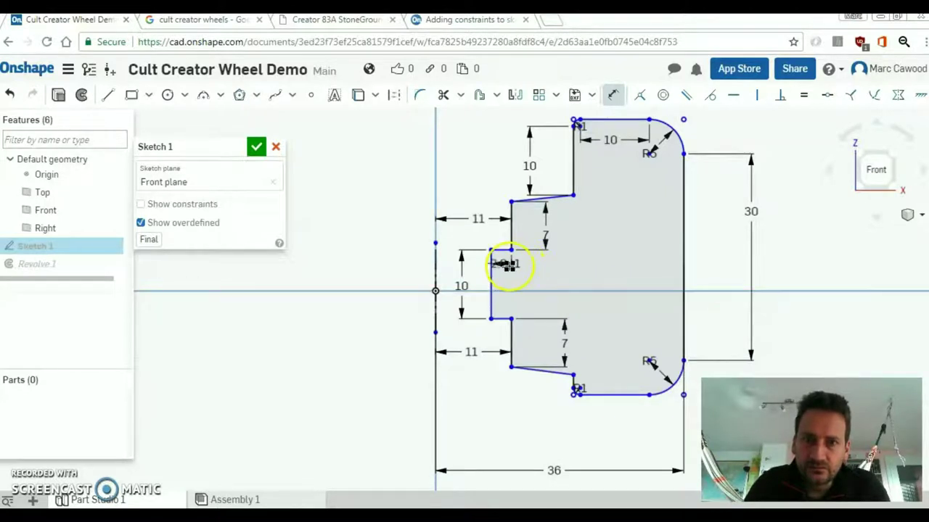
Dimension the other short edge at 2.
click(508, 266)
text(2)
key(Return)
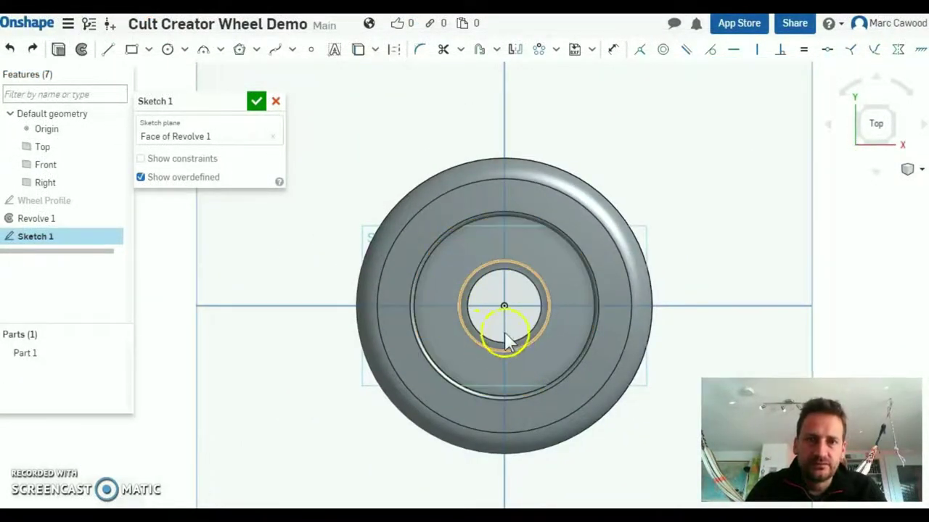
Draw a small circle centred on the vertical axis in the wheel-face sketch.
click(63, 239)
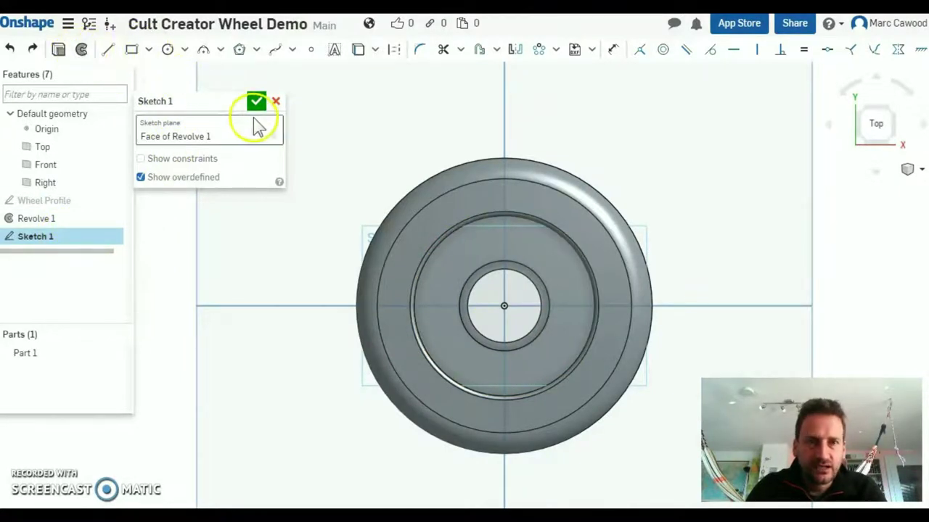
click(468, 243)
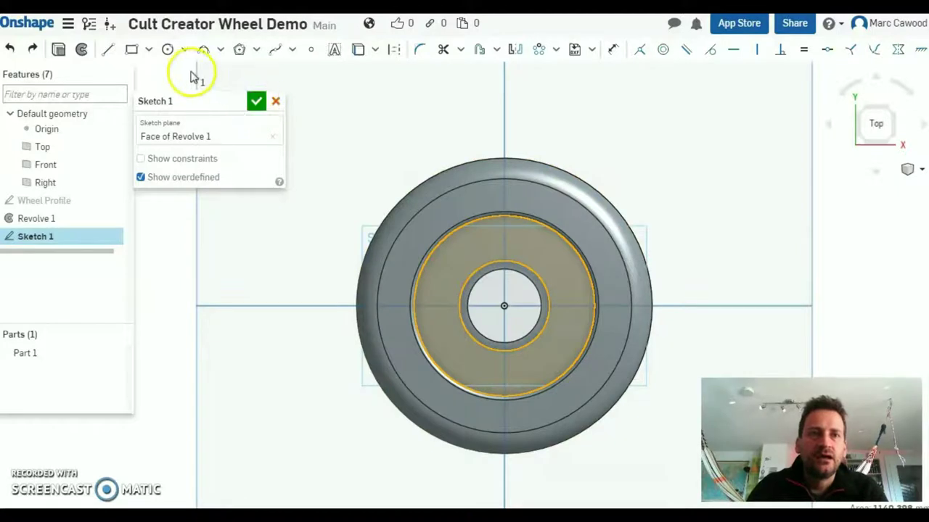
click(167, 49)
scroll(499, 244, up, 3)
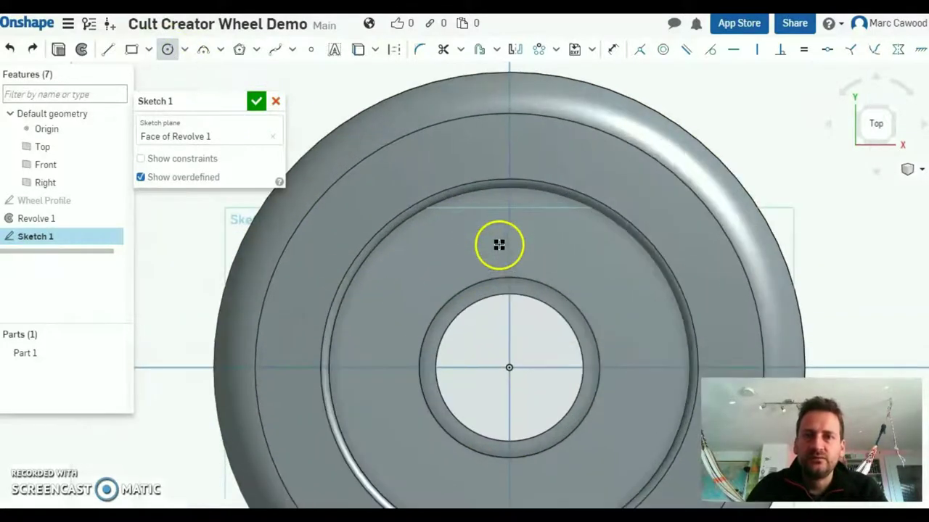
click(510, 230)
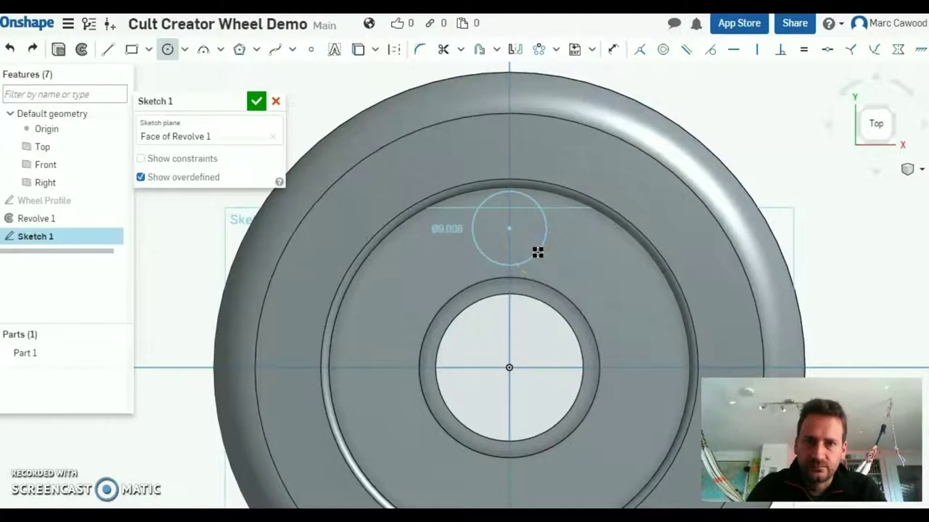
click(529, 240)
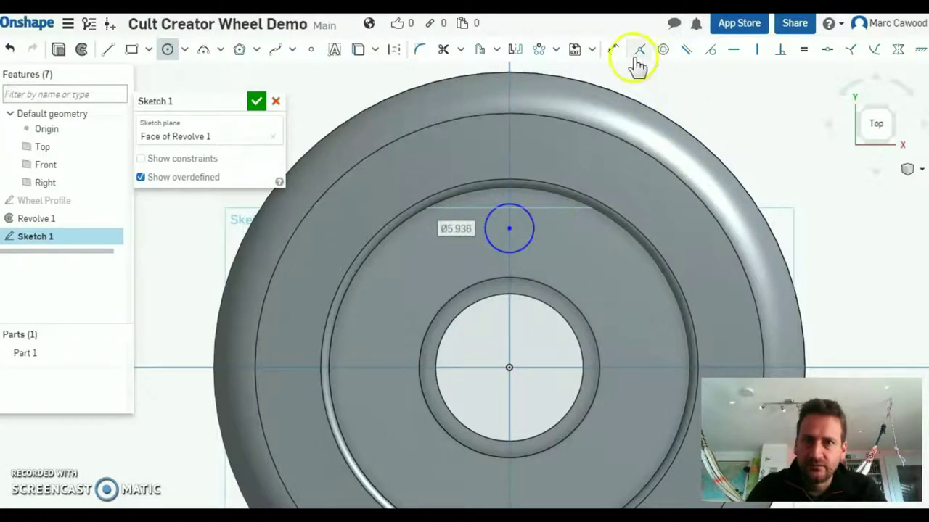
Dimension the small circle's diameter and move it onto the hub ring.
click(614, 48)
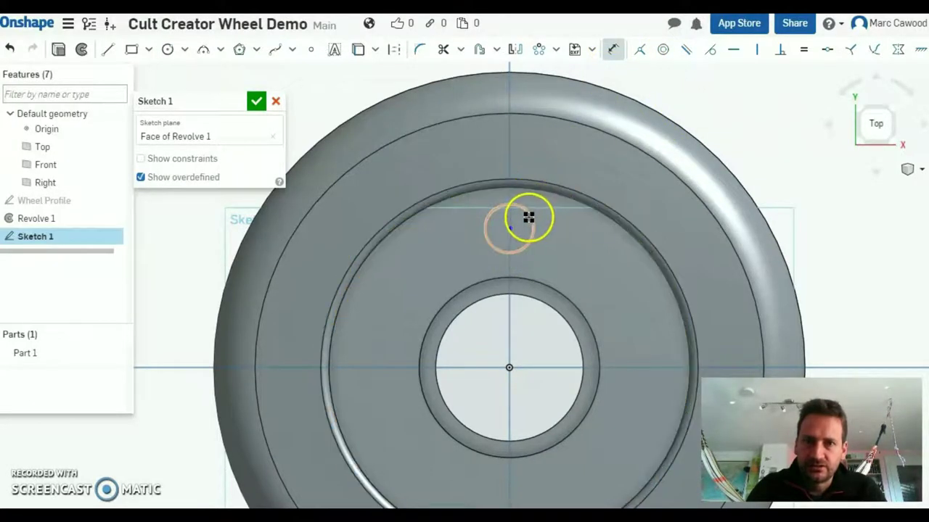
click(529, 217)
click(517, 225)
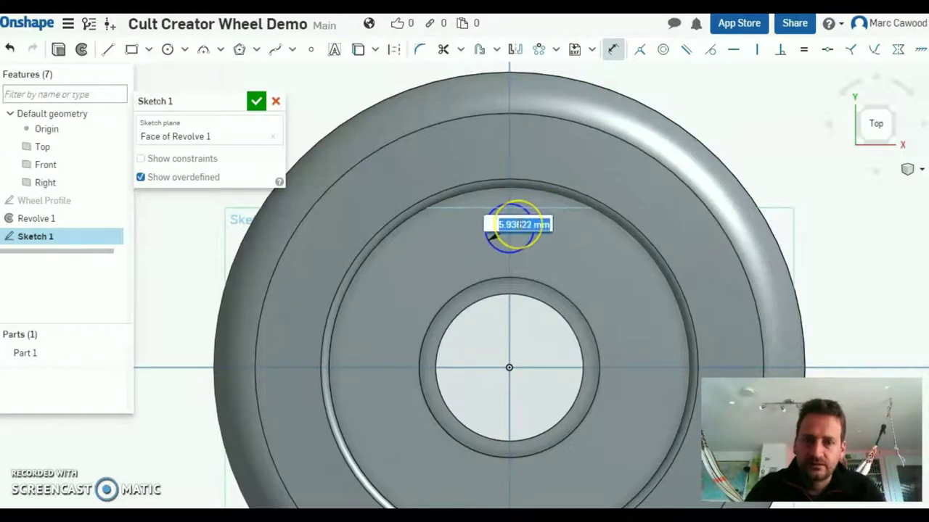
text(1)
key(Return)
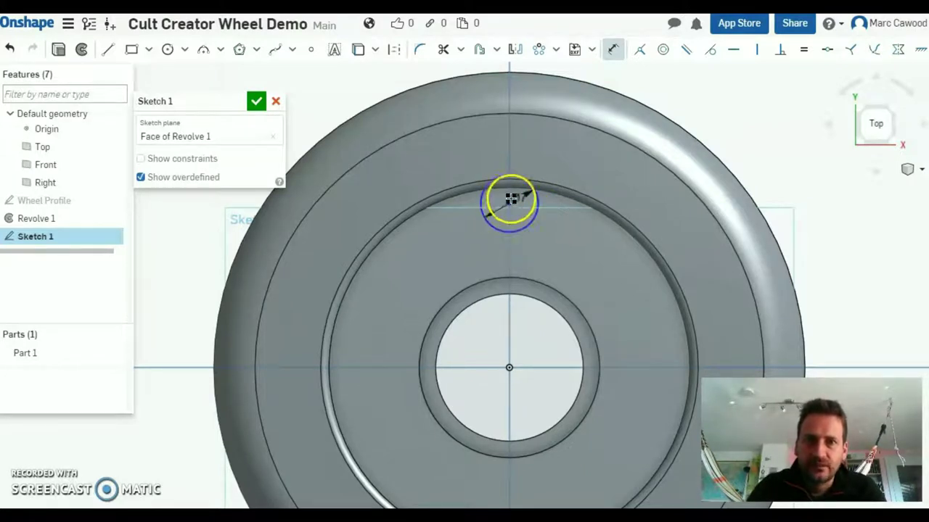
key(Escape)
mouse_move(507, 205)
mouse_down()
mouse_move(508, 239)
mouse_move(502, 150)
mouse_move(517, 202)
mouse_up()
Circular-pattern the small circle into 10 copies around the wheel centre, after briefly trying 12.
key(d)
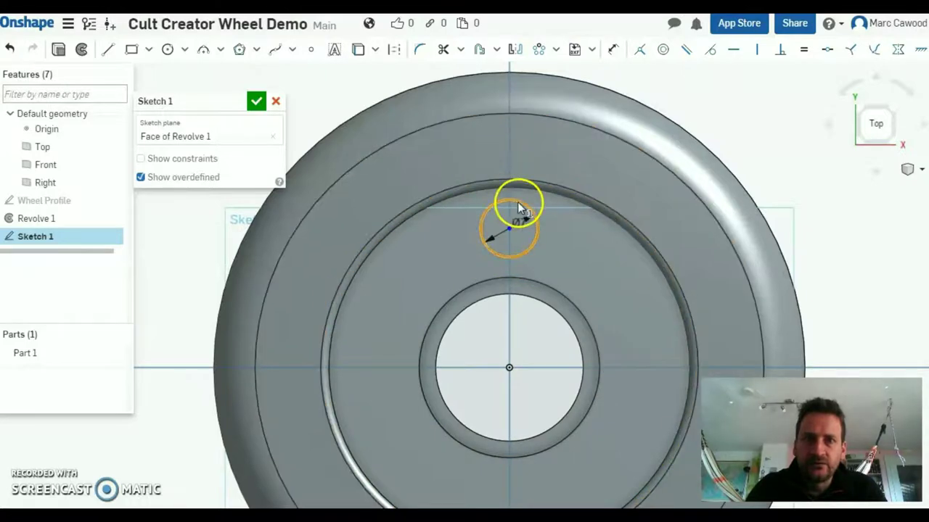
click(557, 51)
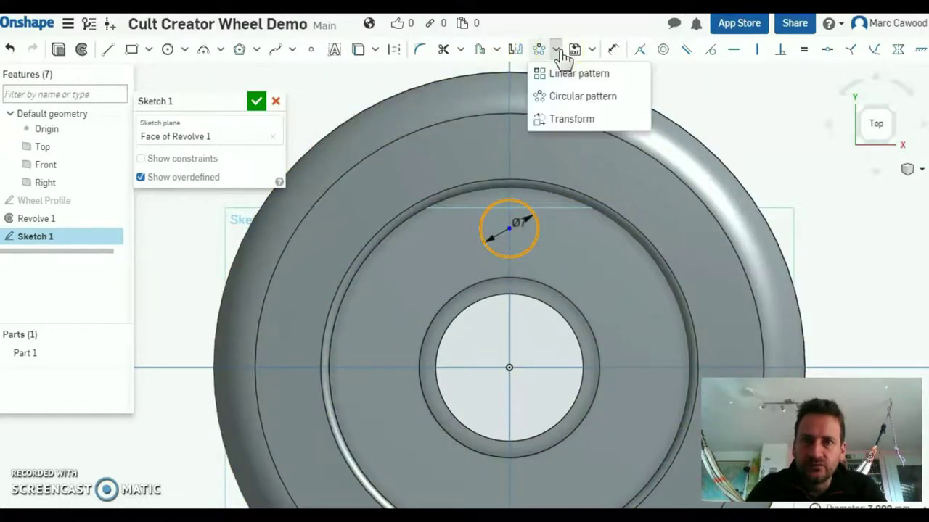
click(573, 97)
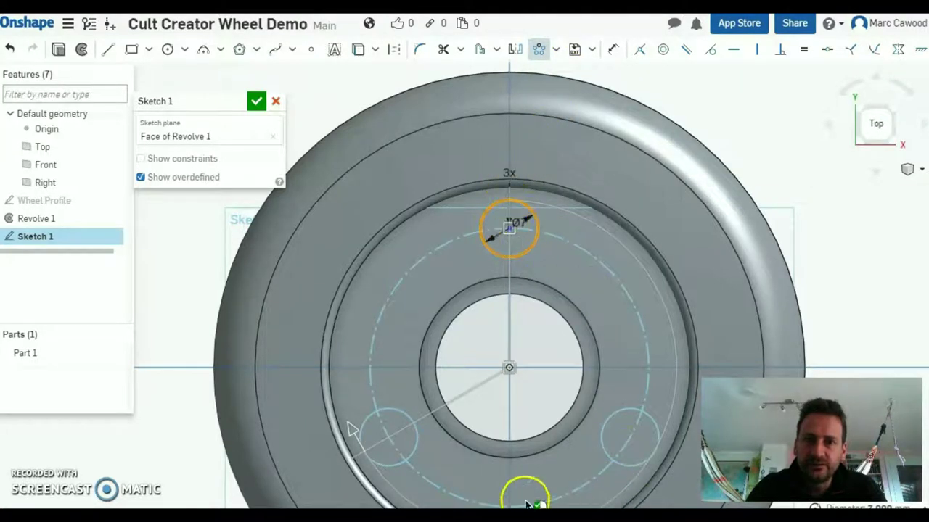
click(508, 174)
key(Return)
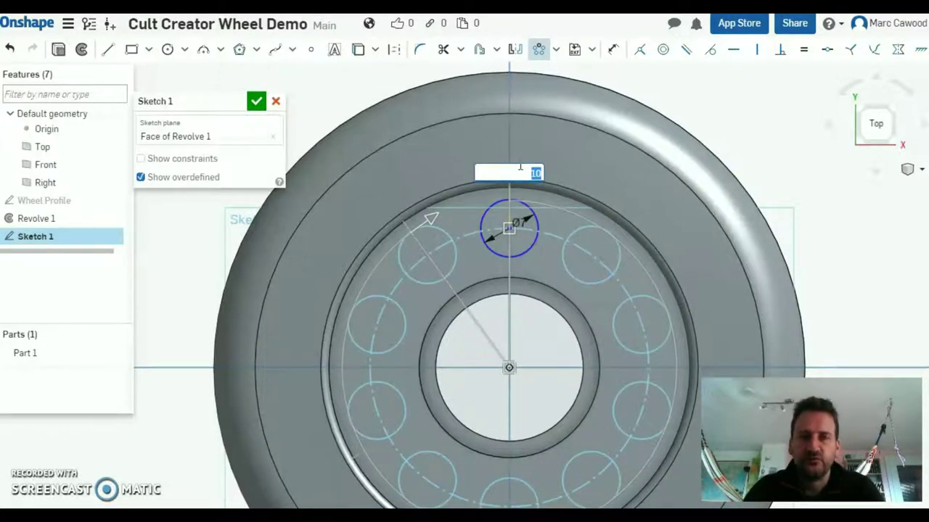
text(12)
key(Return)
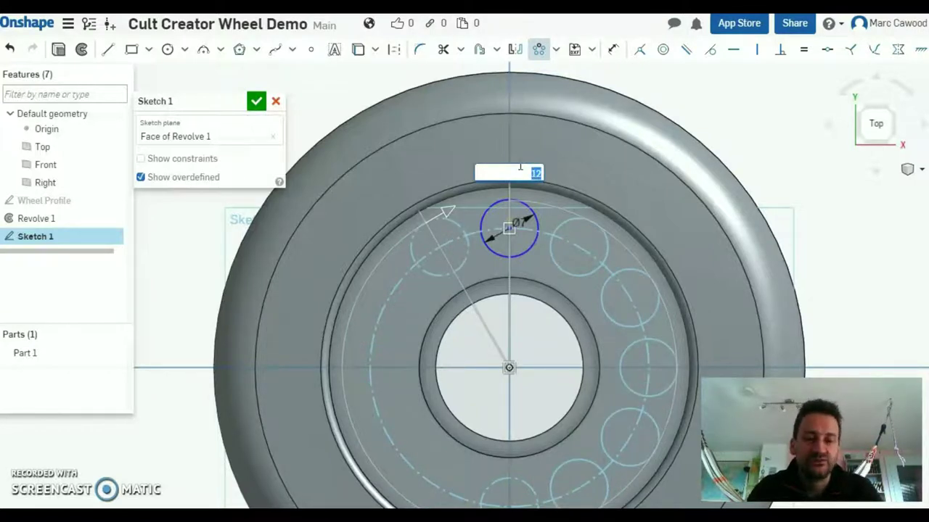
key(Return)
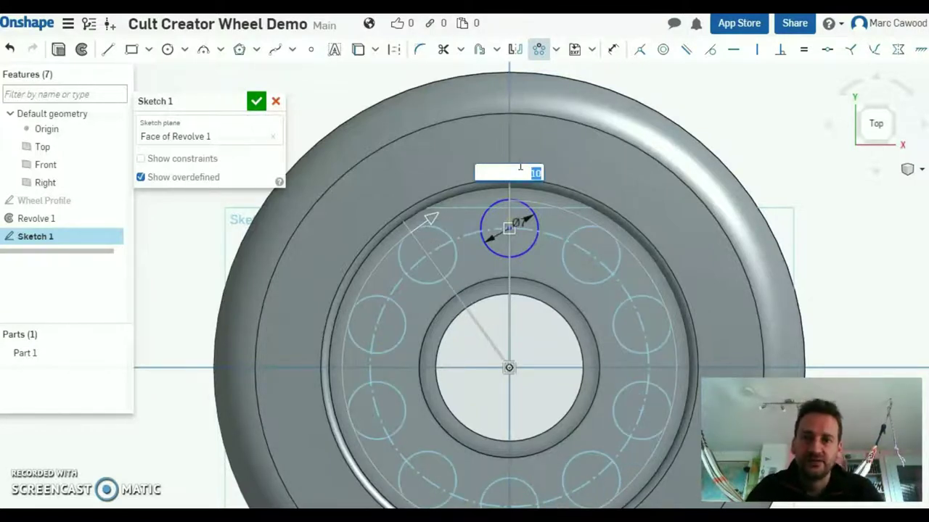
click(567, 203)
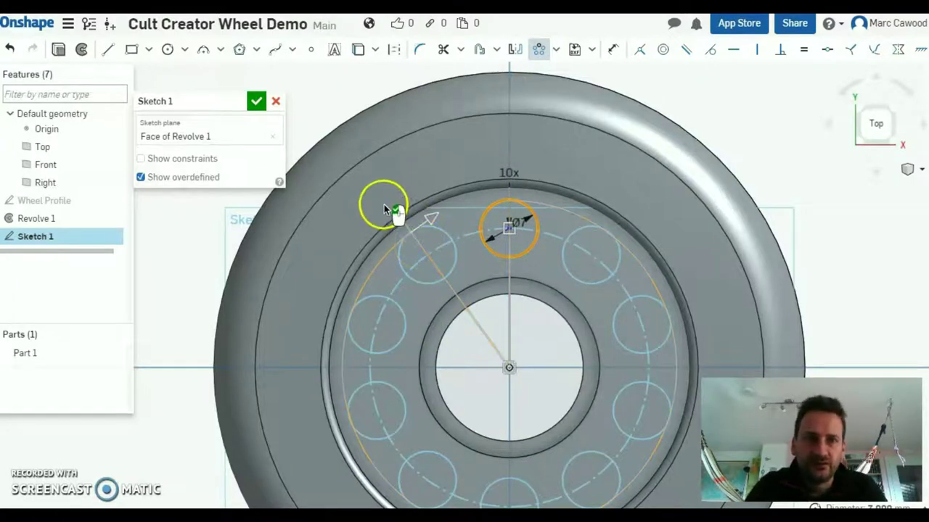
Extrude the ring of circles Blind 25 mm and rename their sketch Circles.
click(256, 102)
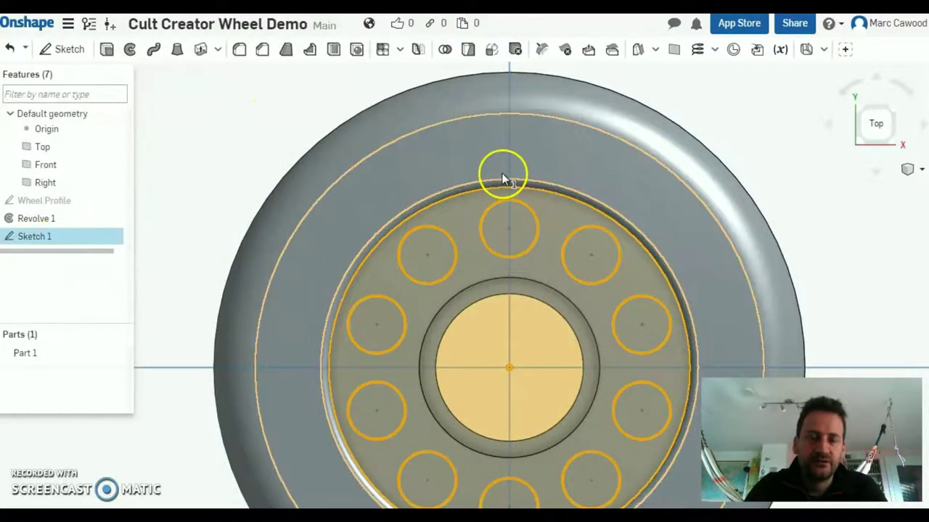
click(114, 55)
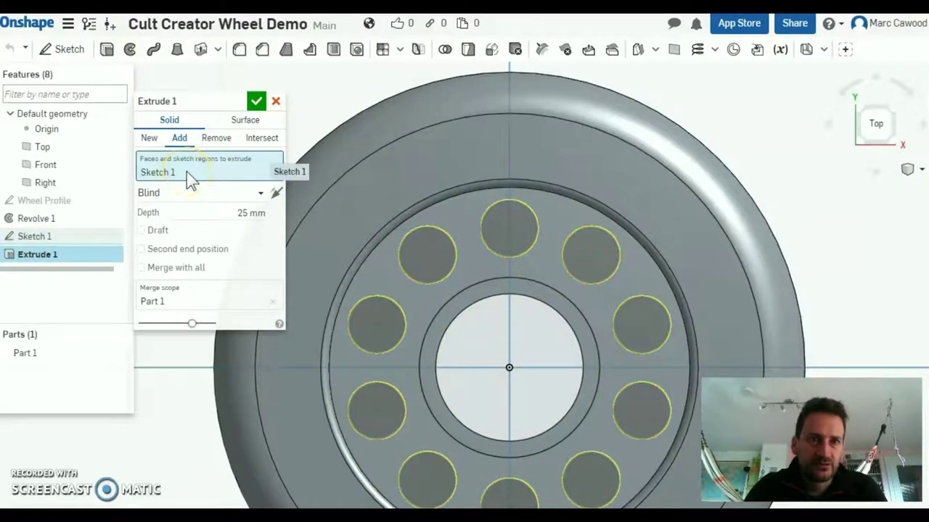
double_click(60, 237)
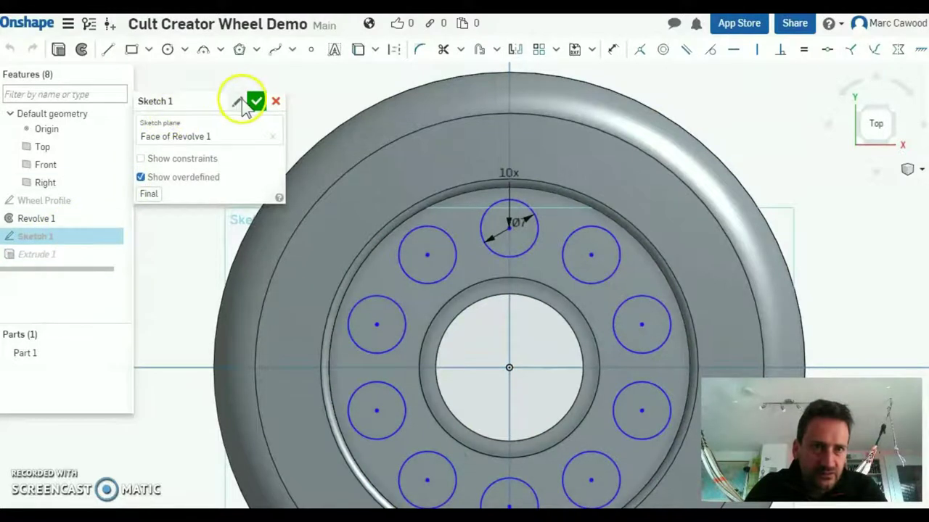
click(207, 102)
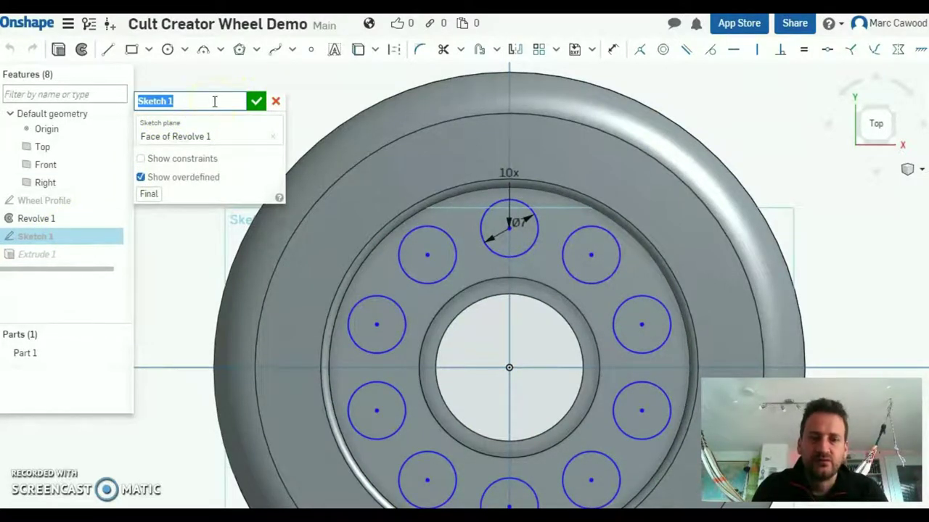
click(256, 101)
click(36, 255)
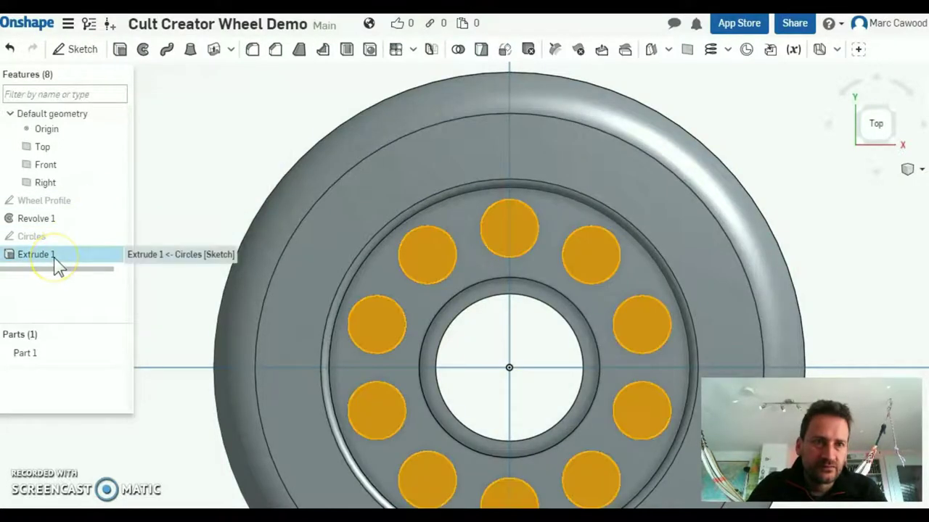
double_click(44, 255)
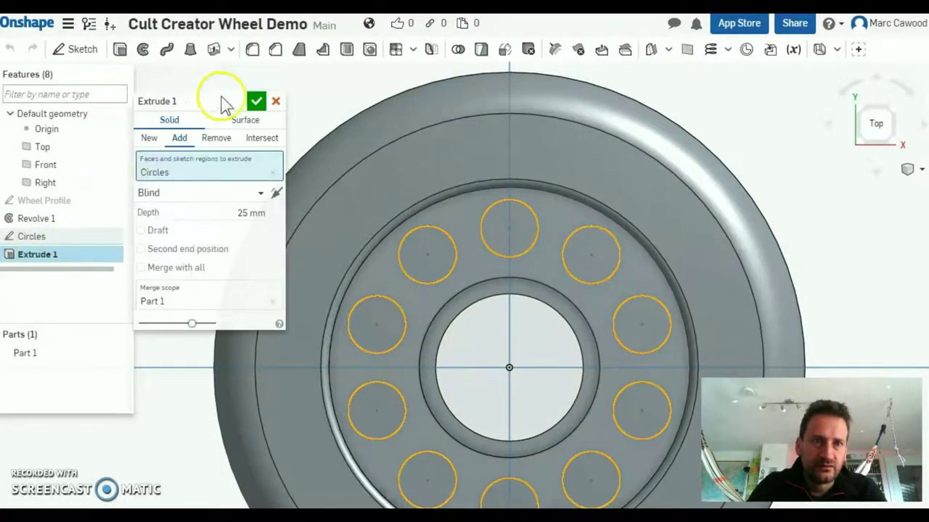
Rename the extrude Holes and flip it to cut 10 holes 25 mm deep into the wheel.
click(238, 102)
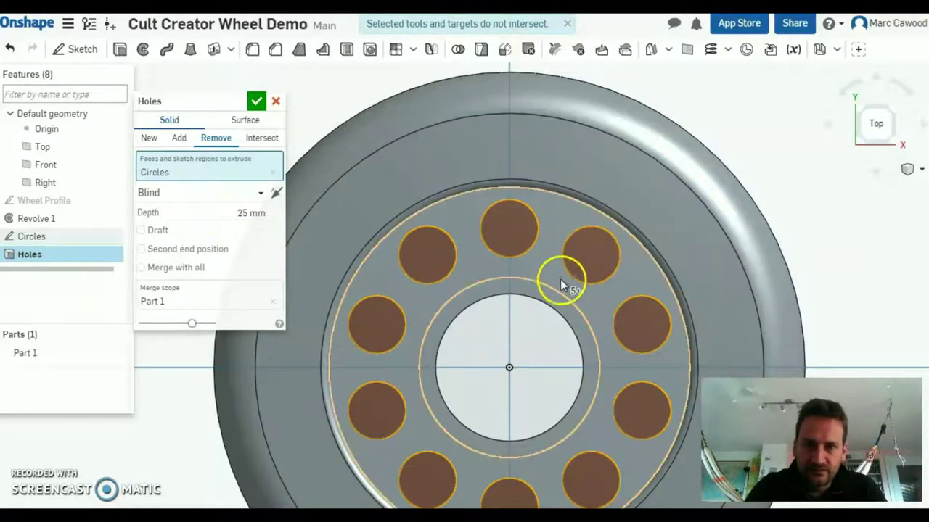
right_drag(559, 280, 637, 244)
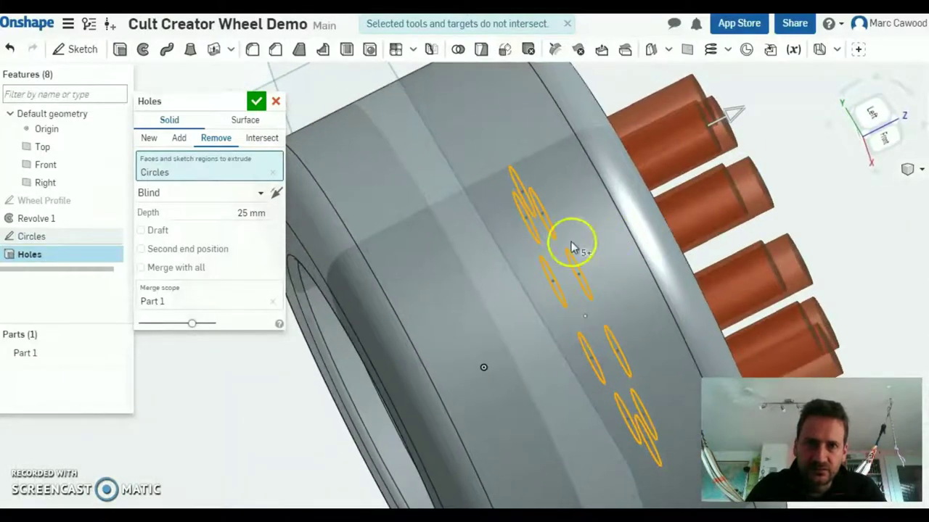
click(277, 193)
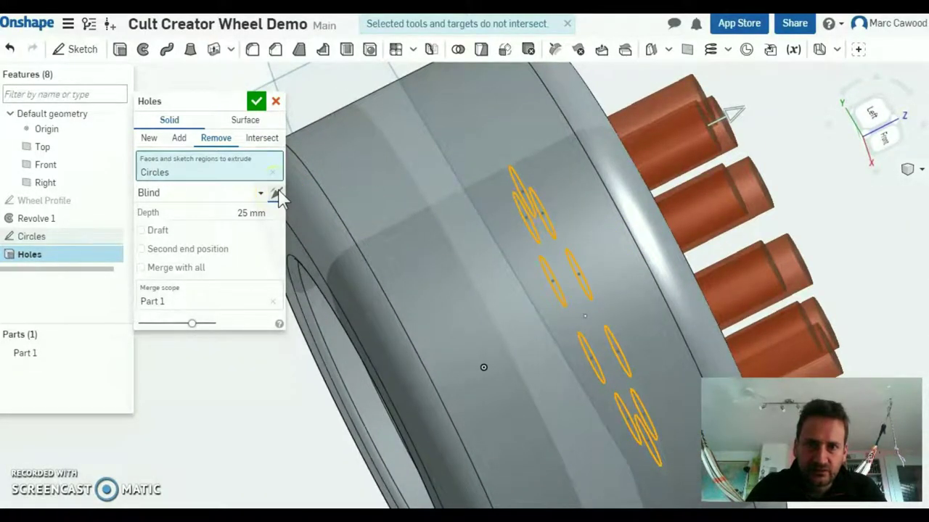
right_drag(509, 244, 457, 249)
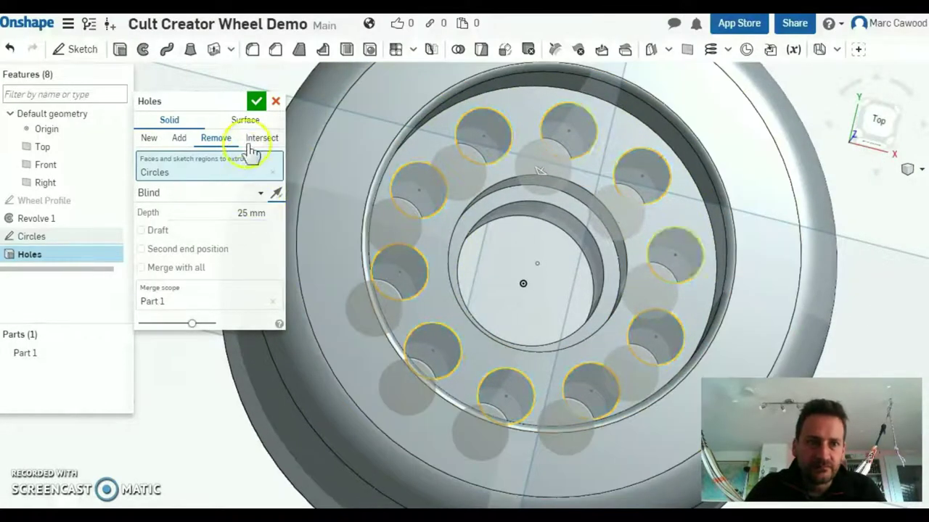
click(256, 101)
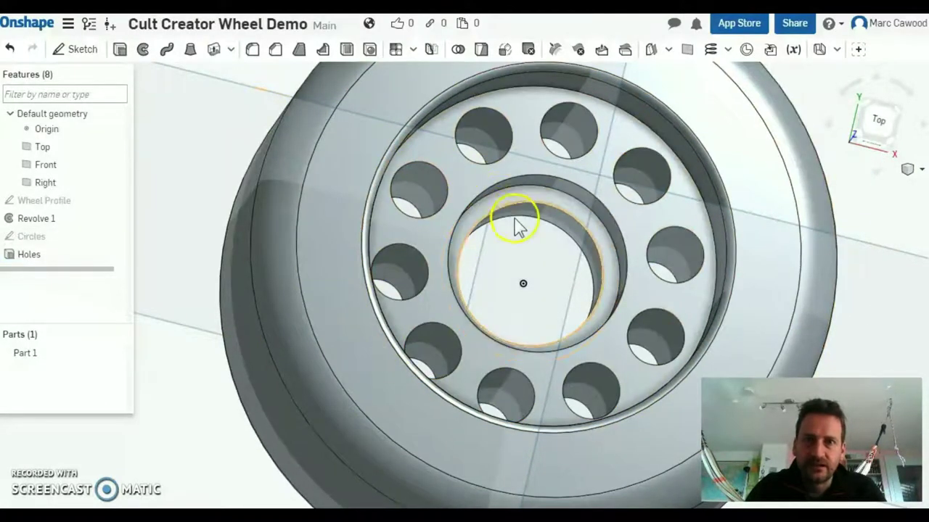
View the wheel from the front, then straight down from the top, zooming in to inspect the holes.
key(n)
right_drag(511, 255, 531, 216)
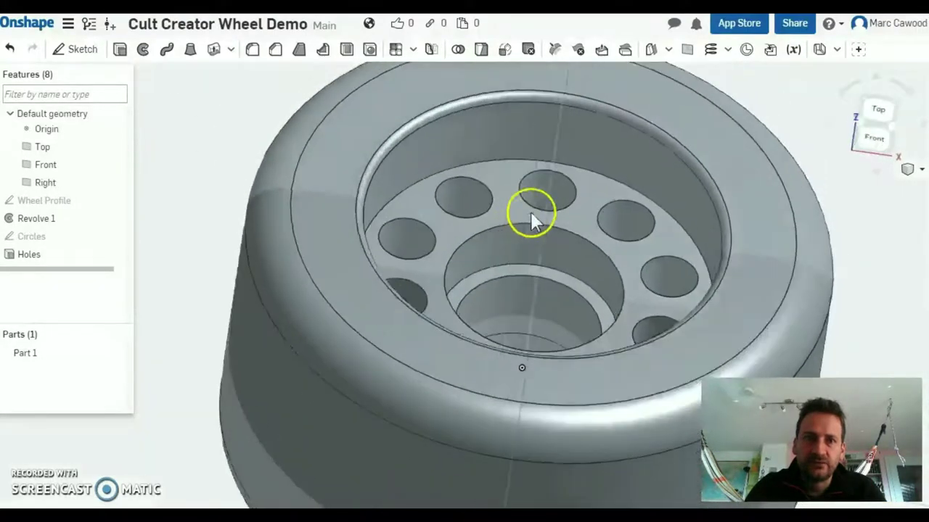
click(880, 141)
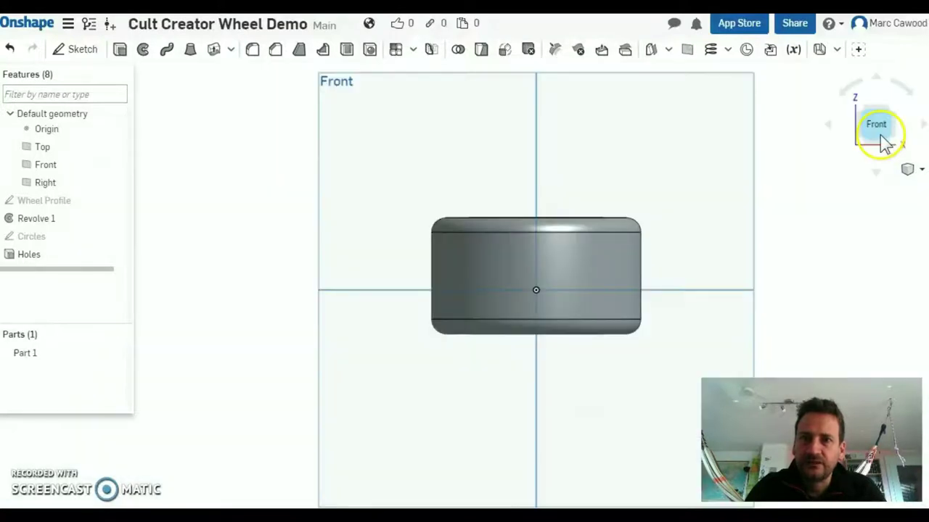
click(878, 173)
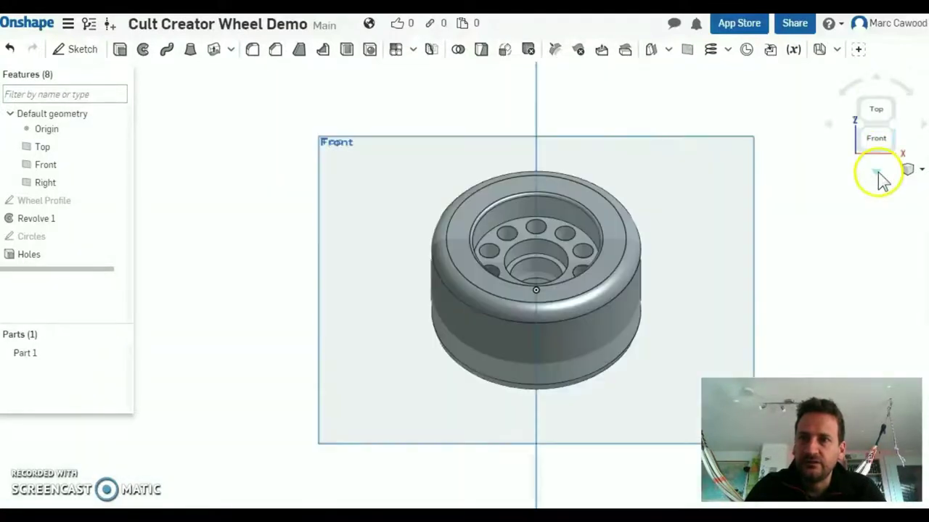
click(874, 106)
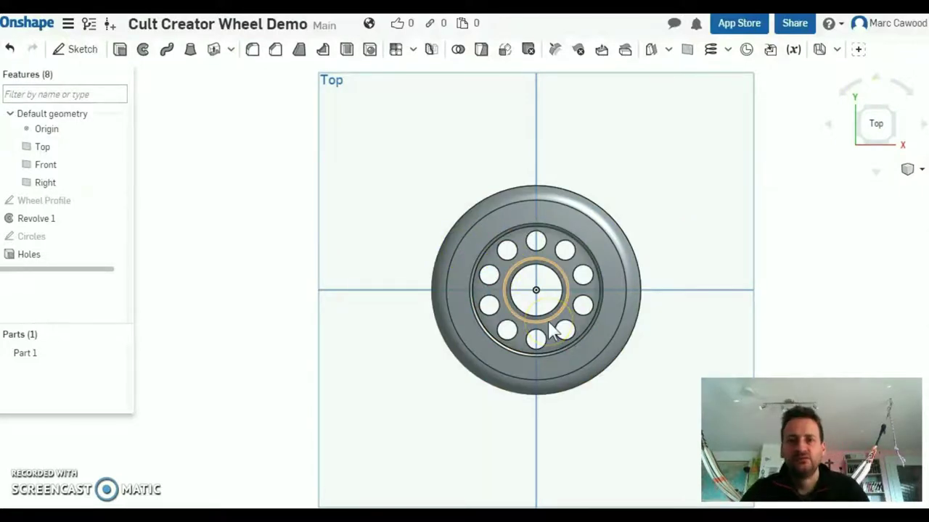
scroll(500, 285, up, 3)
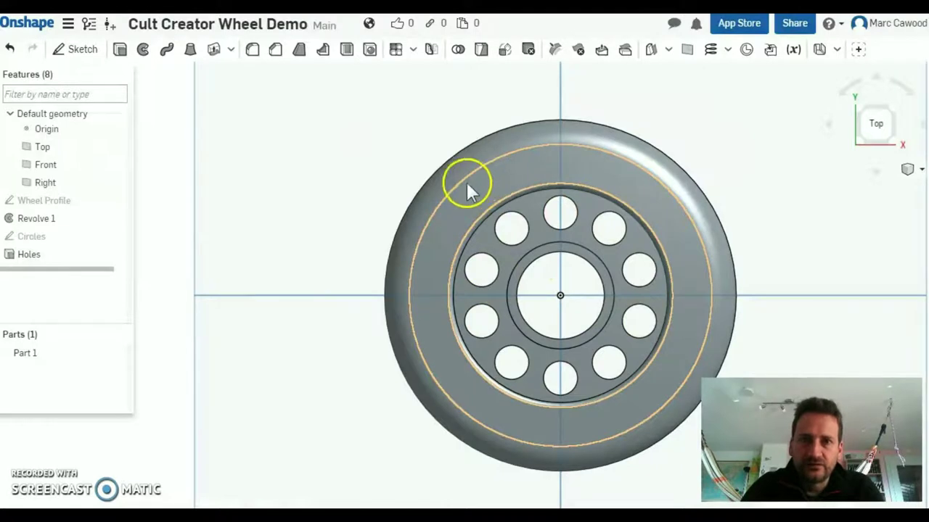
click(45, 354)
click(373, 218)
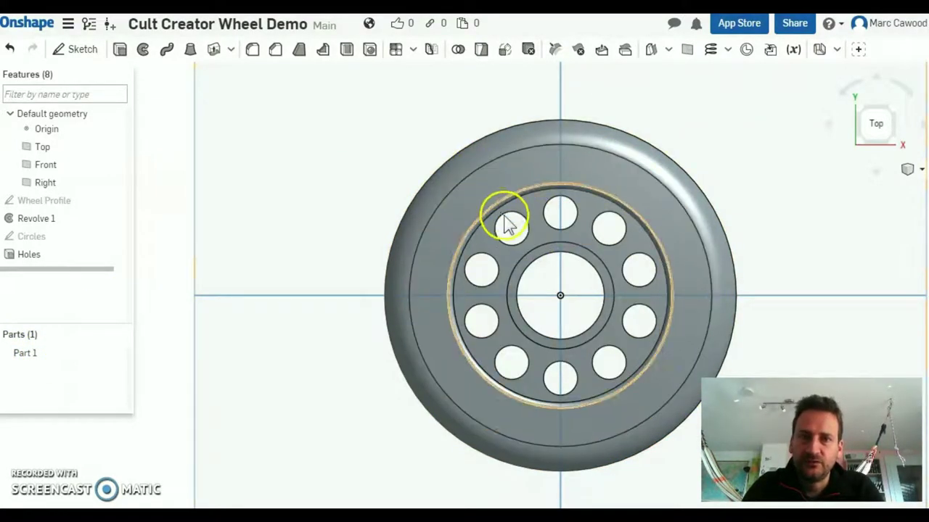
key(ctrl+Tab)
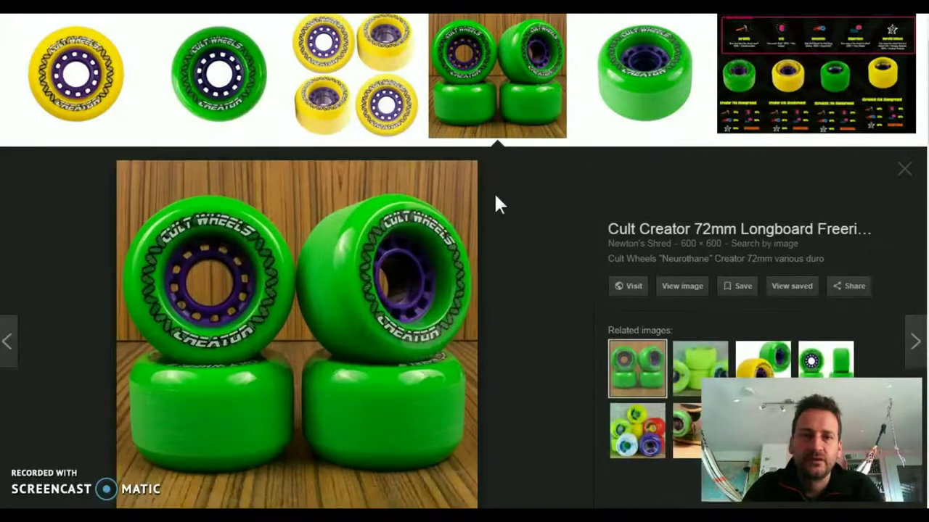
key(ctrl+shift+Tab)
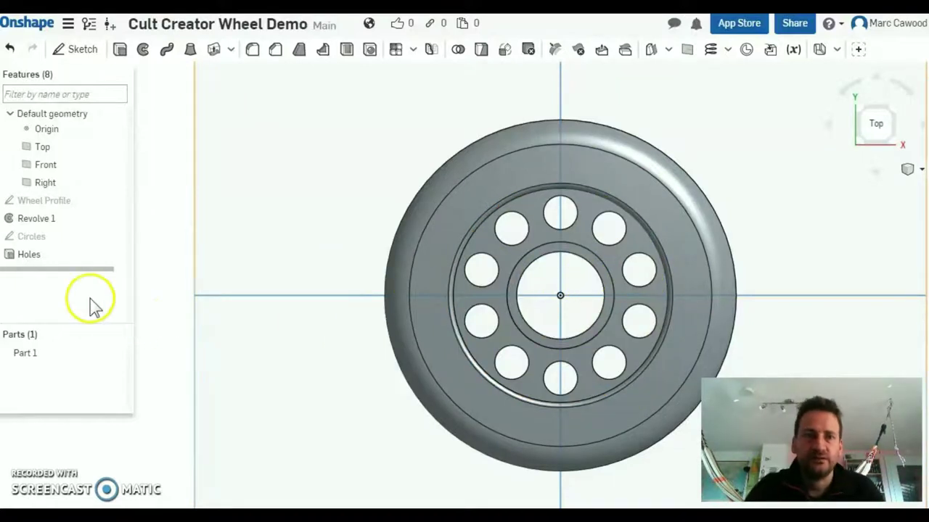
Start a new sketch named Split Circle and place it on the Top plane.
click(89, 51)
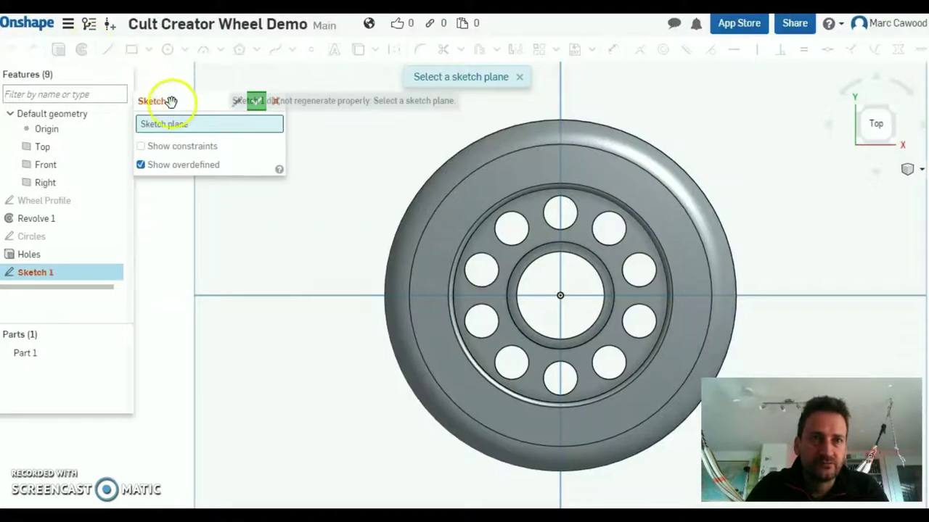
click(238, 102)
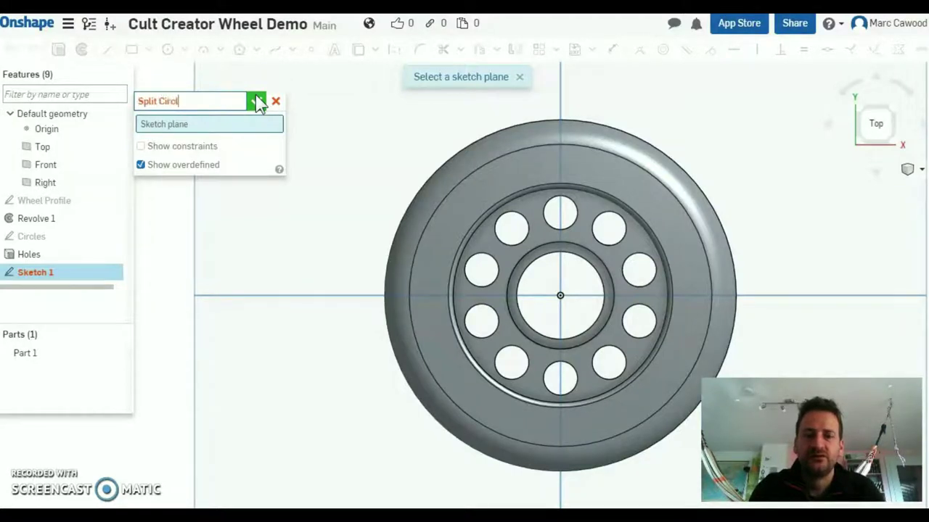
key(Return)
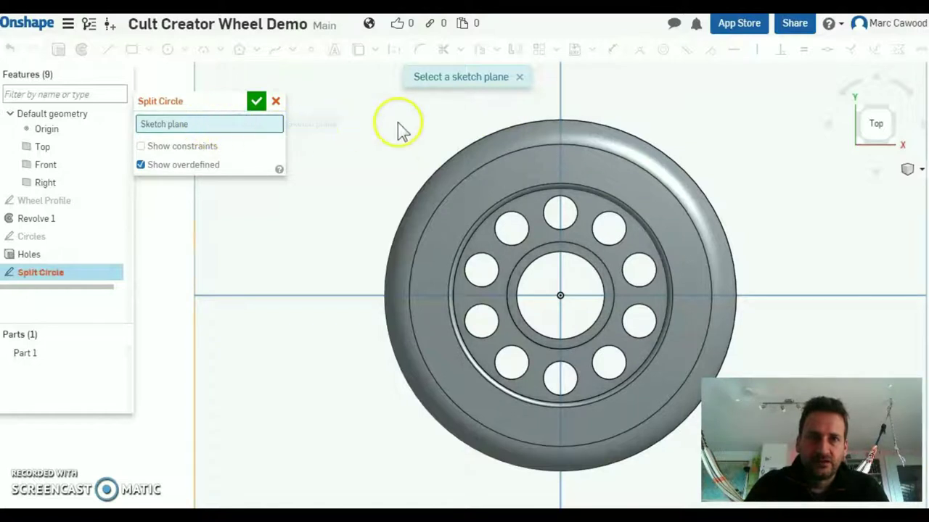
click(434, 125)
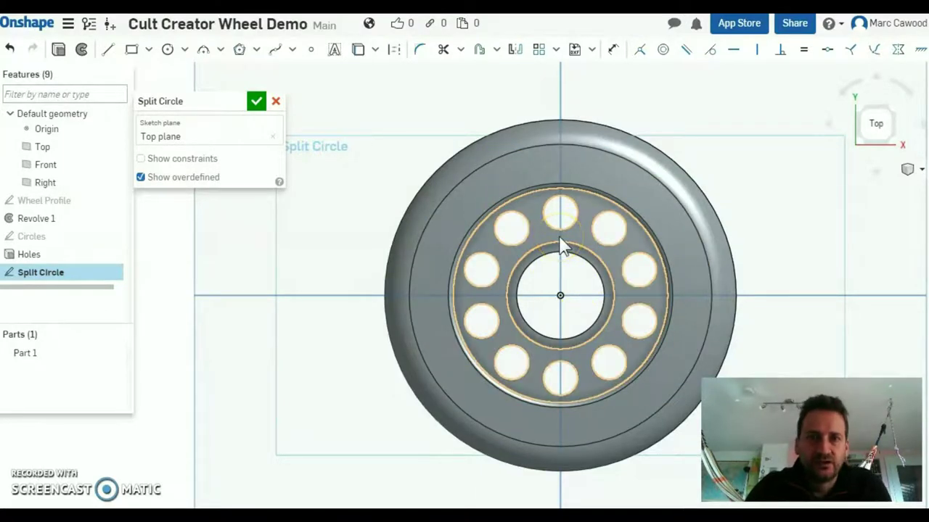
Close the current sketch, hide Part 1 and reopen the Split Circle sketch for editing.
click(257, 102)
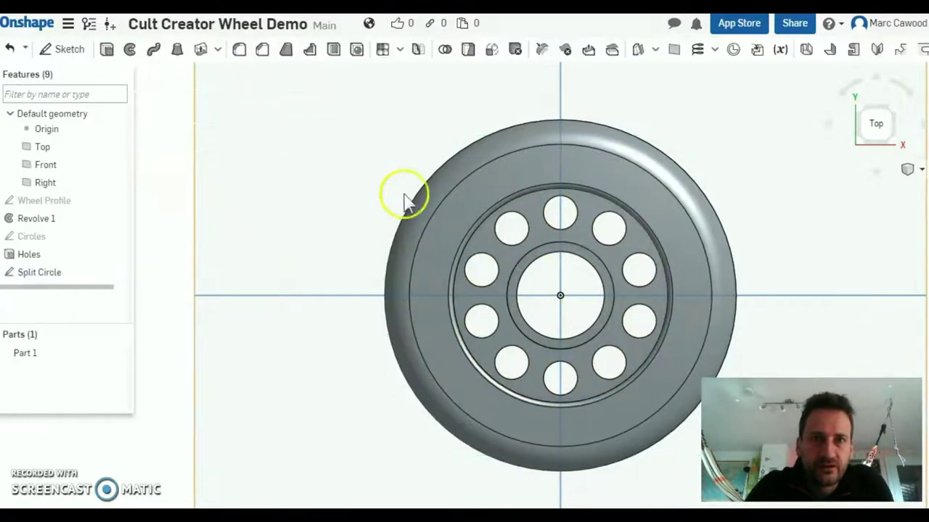
click(116, 354)
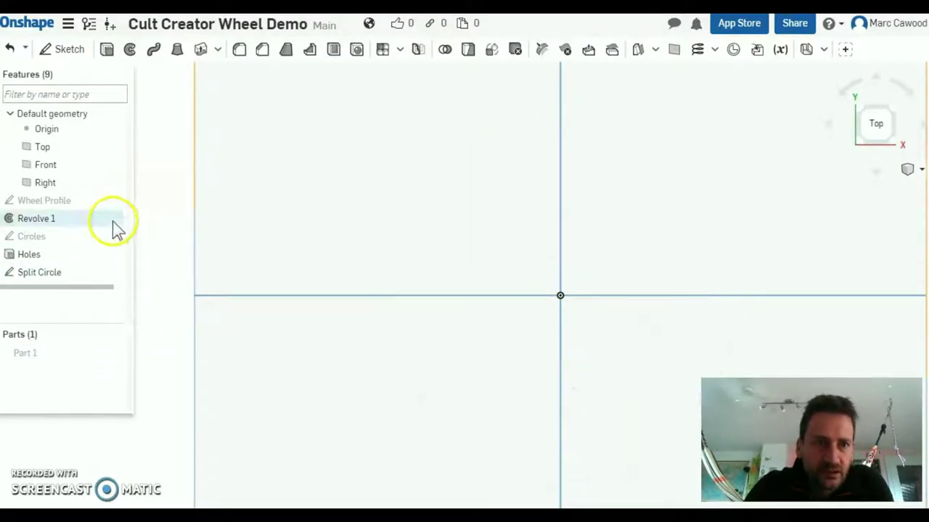
click(94, 279)
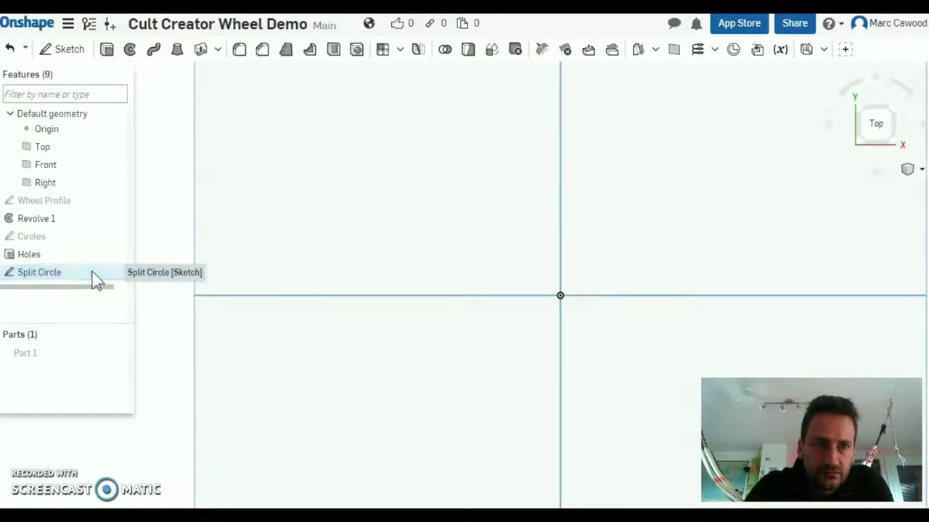
double_click(93, 278)
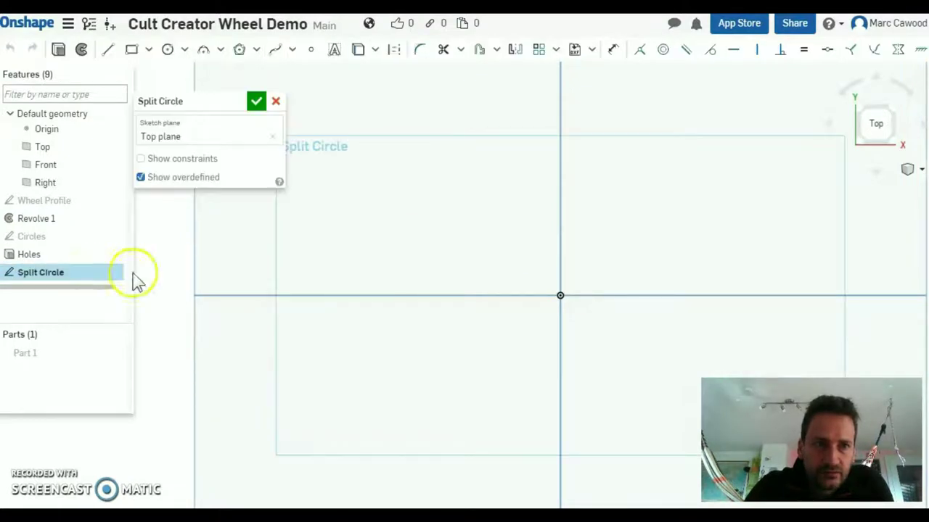
Show Part 1 again and switch the display style to Translucent.
click(115, 355)
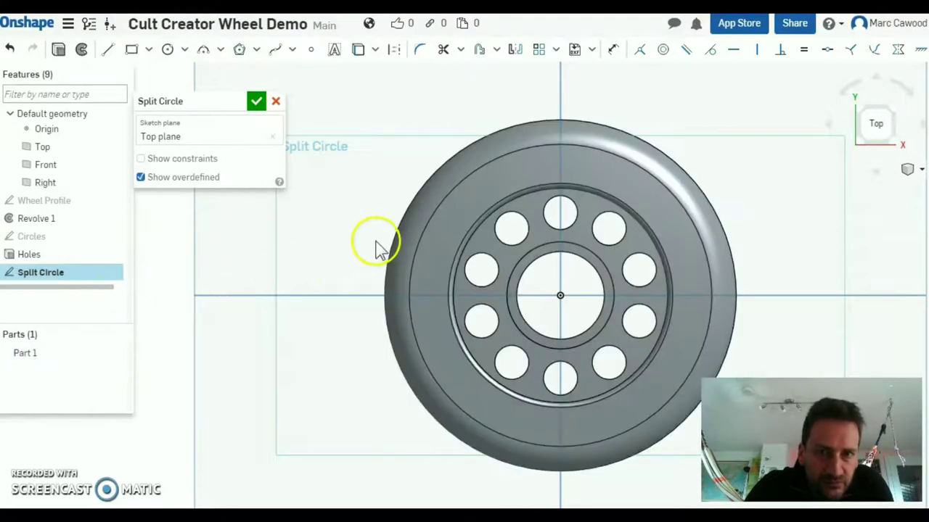
click(920, 173)
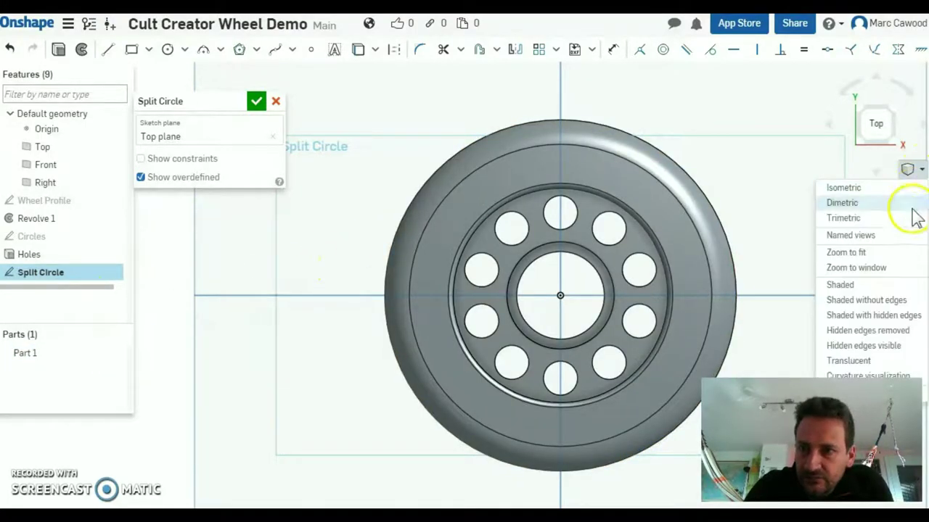
click(847, 362)
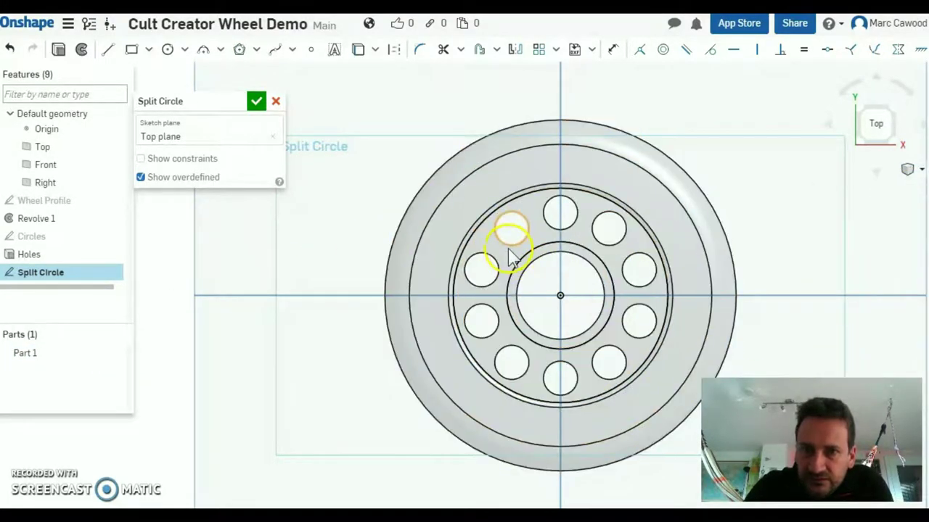
Draw a Ø44.211 circle centred on the origin along the hub's outer ring, then accept Split Circle.
click(170, 51)
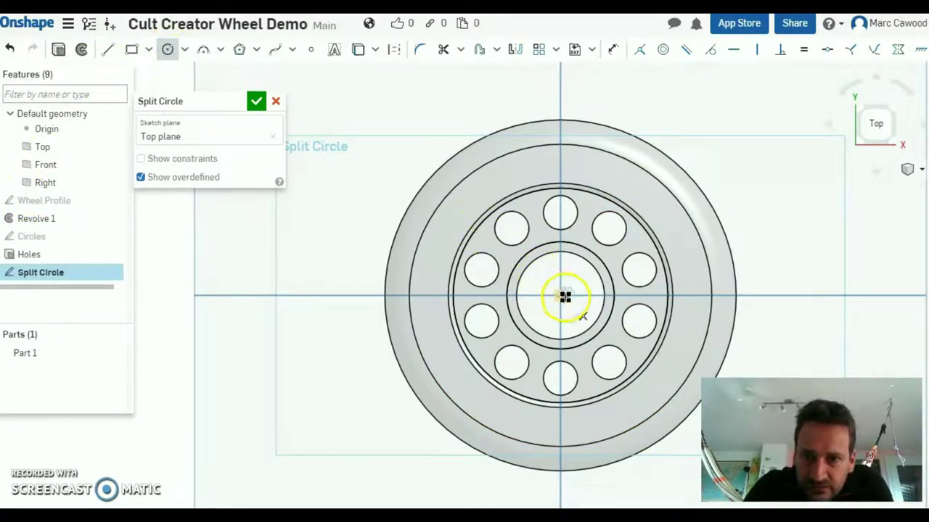
click(563, 296)
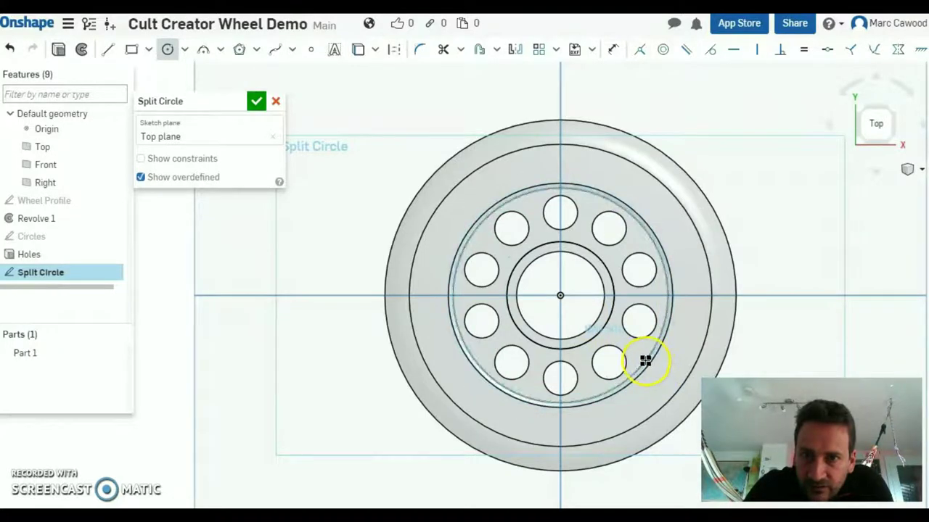
drag(645, 357, 661, 335)
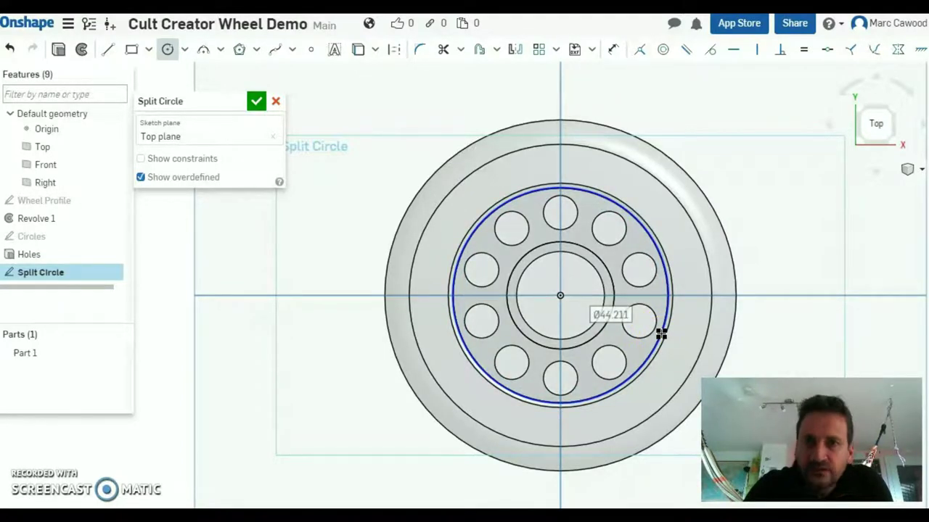
click(115, 353)
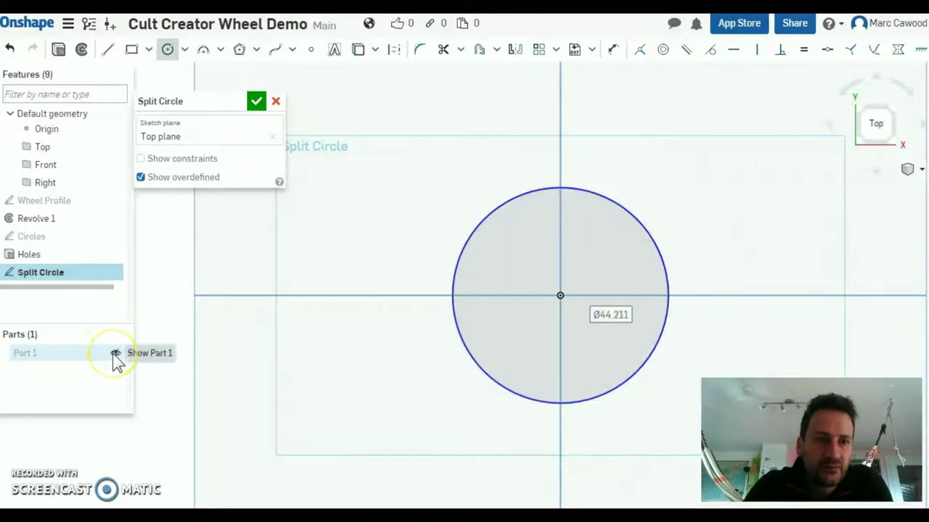
click(114, 353)
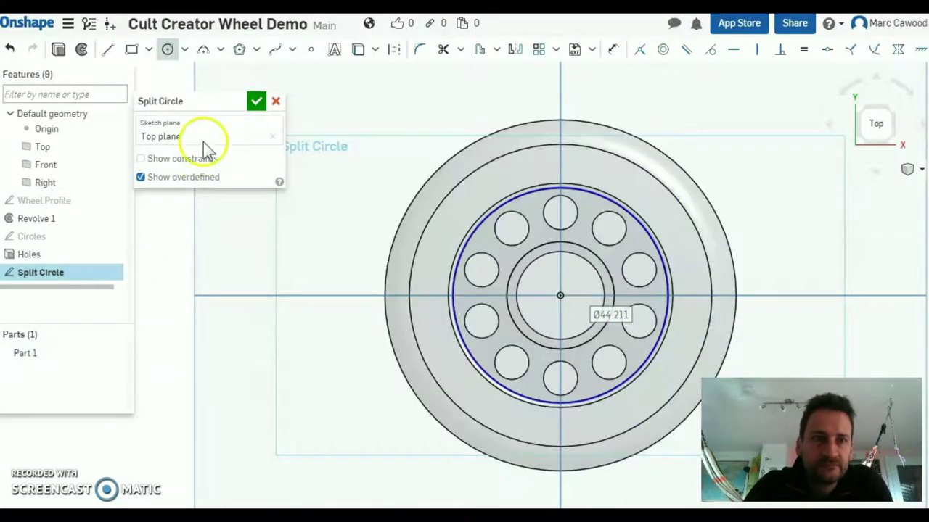
click(255, 101)
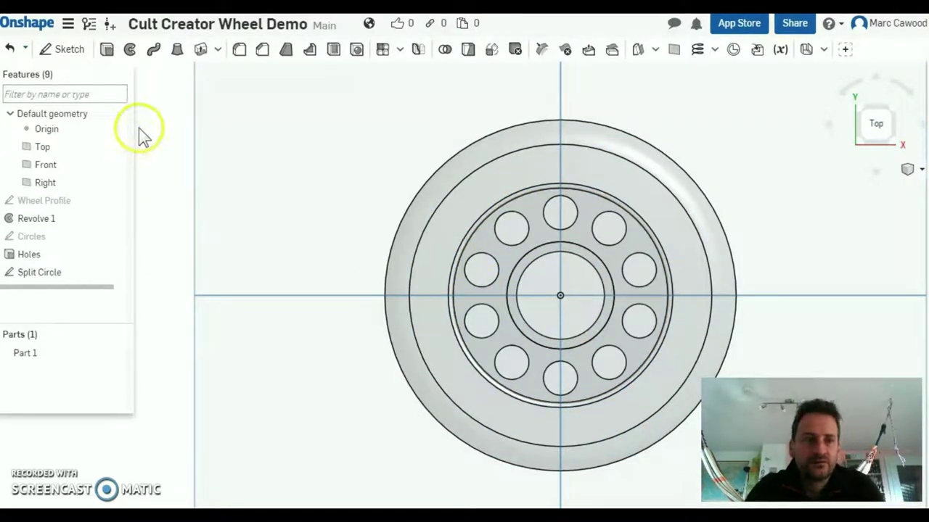
click(107, 51)
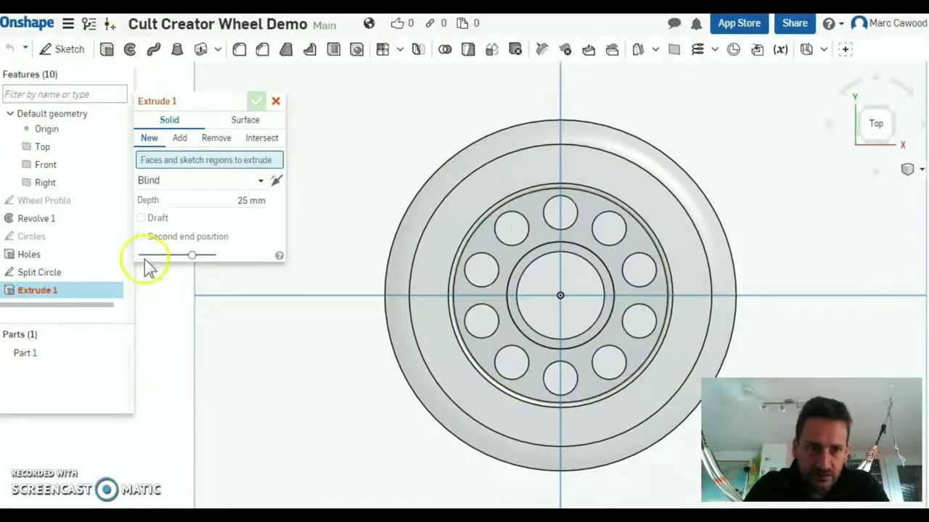
Make Extrude 1 a Blind 25 mm Surface using the Split Circle's edge as its profile.
click(57, 274)
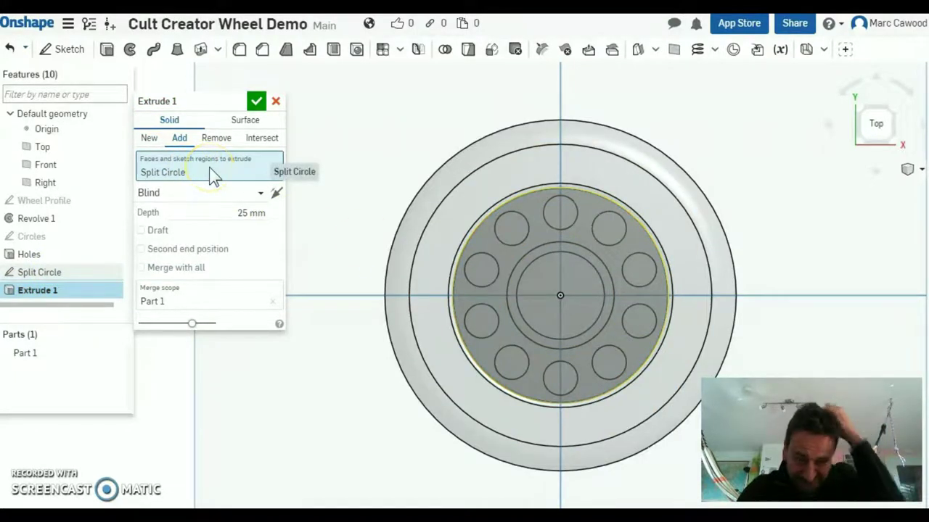
click(245, 120)
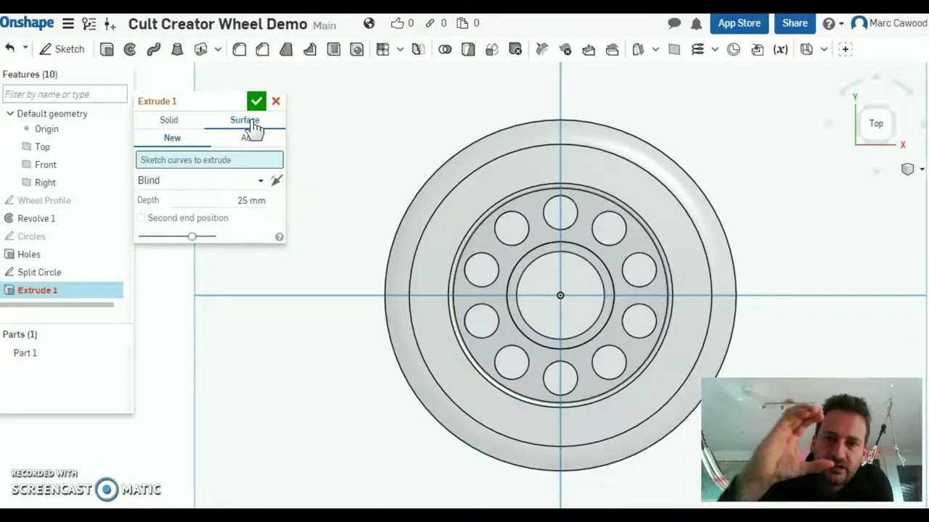
click(194, 169)
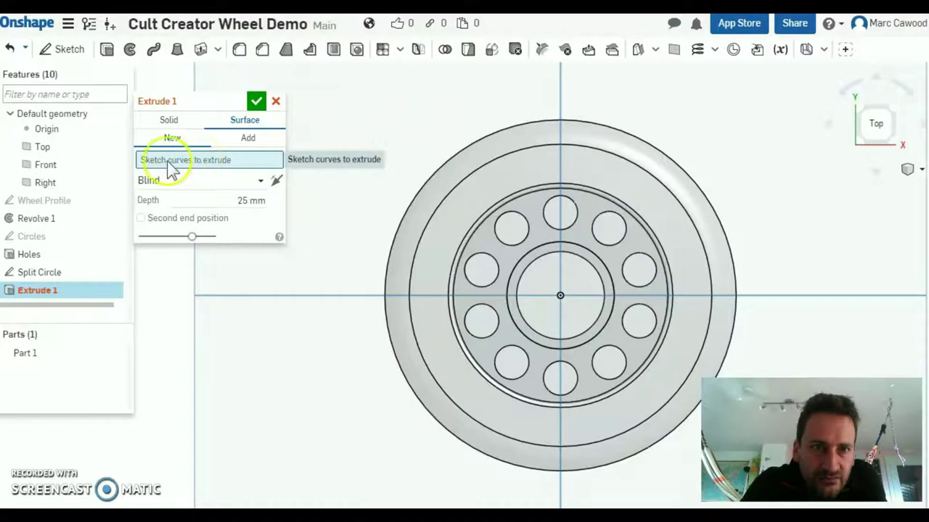
click(490, 229)
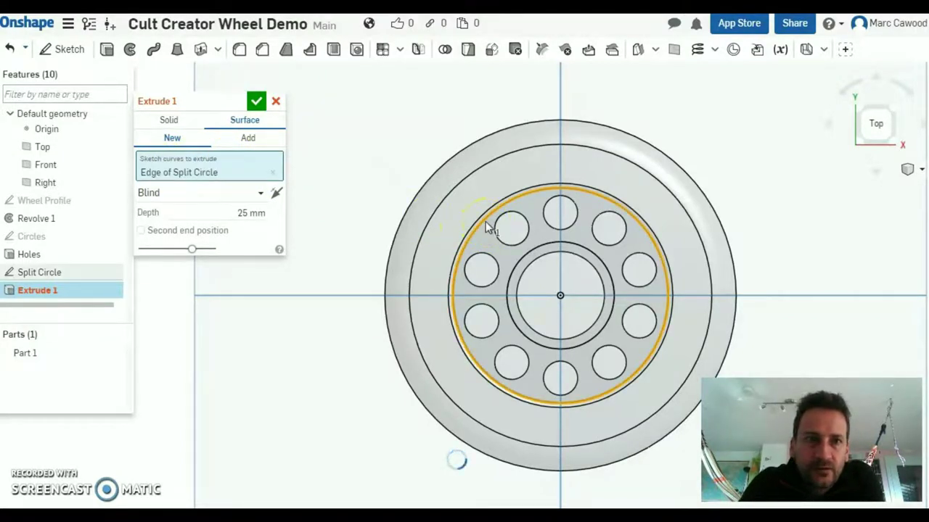
Hide Part 1 and rotate around the 25 mm cylindrical surface preview, ending on the Front view.
click(452, 209)
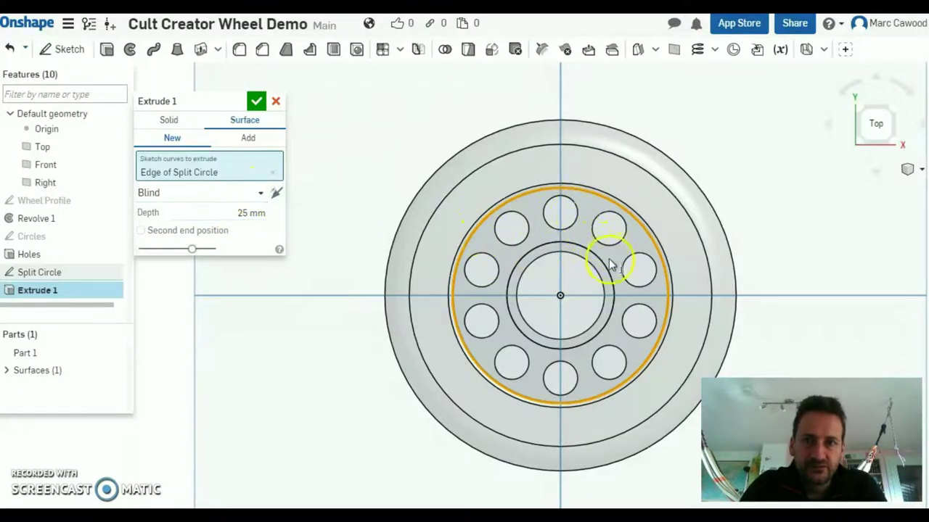
right_drag(611, 267, 649, 278)
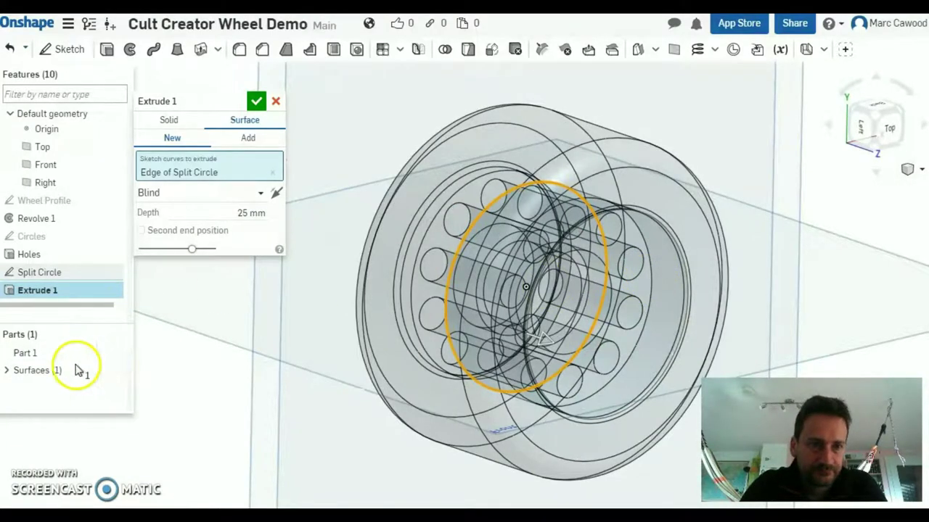
mouse_move(46, 356)
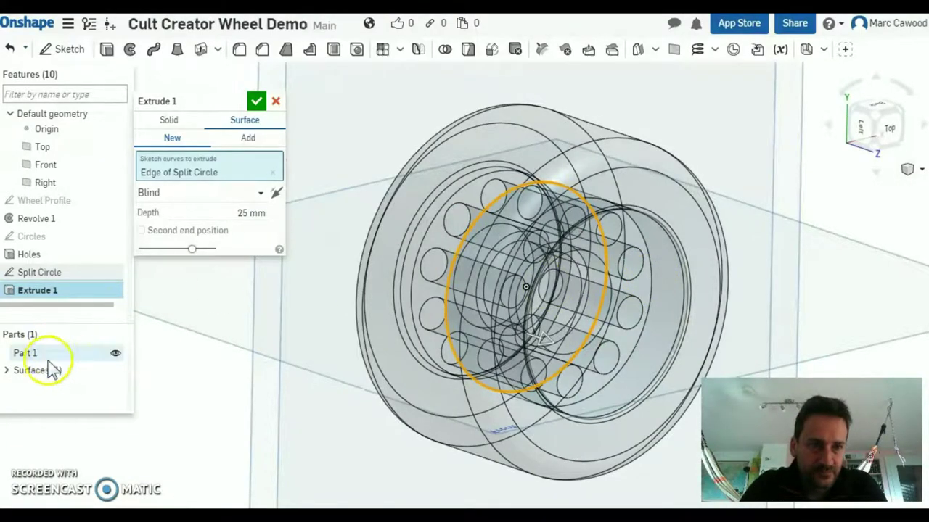
click(116, 356)
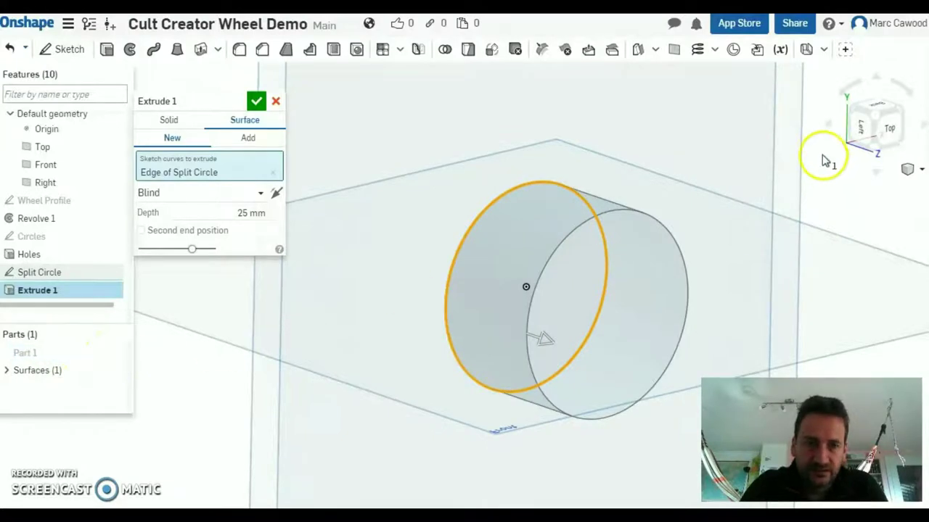
click(888, 128)
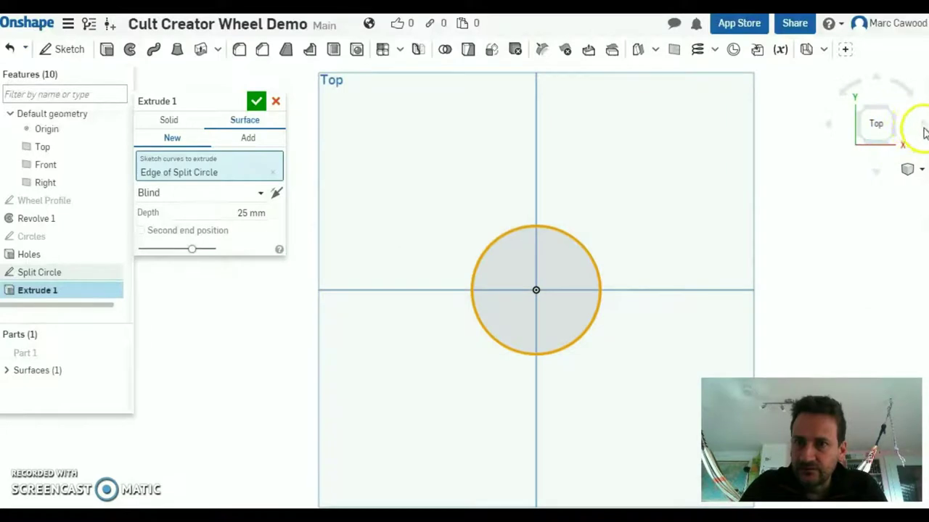
click(831, 129)
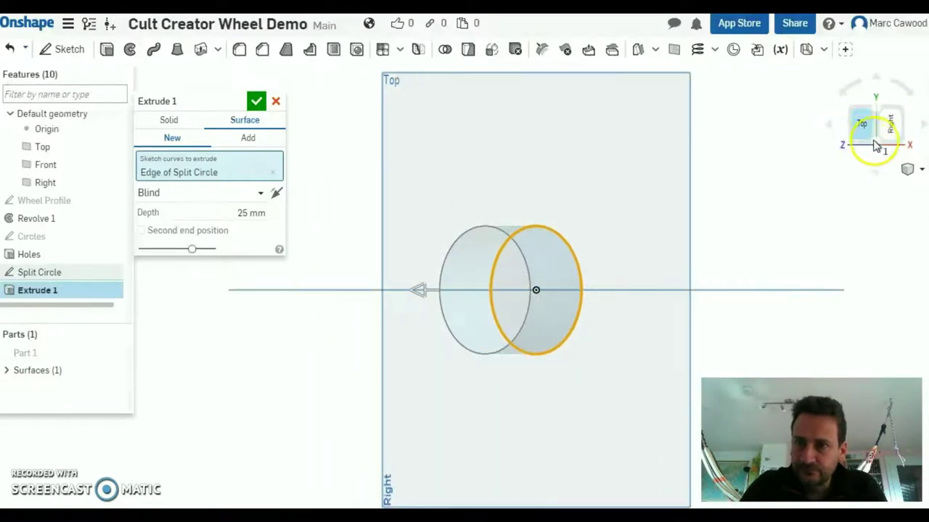
click(827, 130)
click(828, 129)
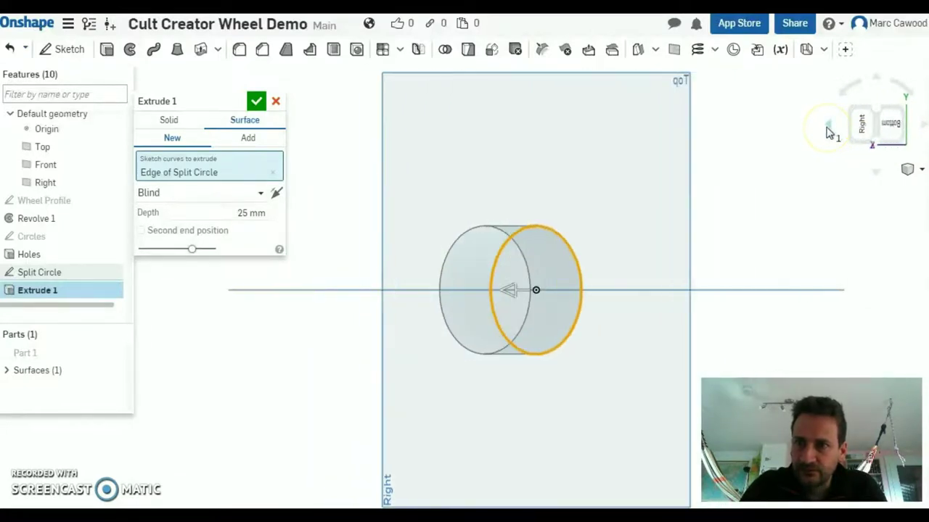
click(880, 173)
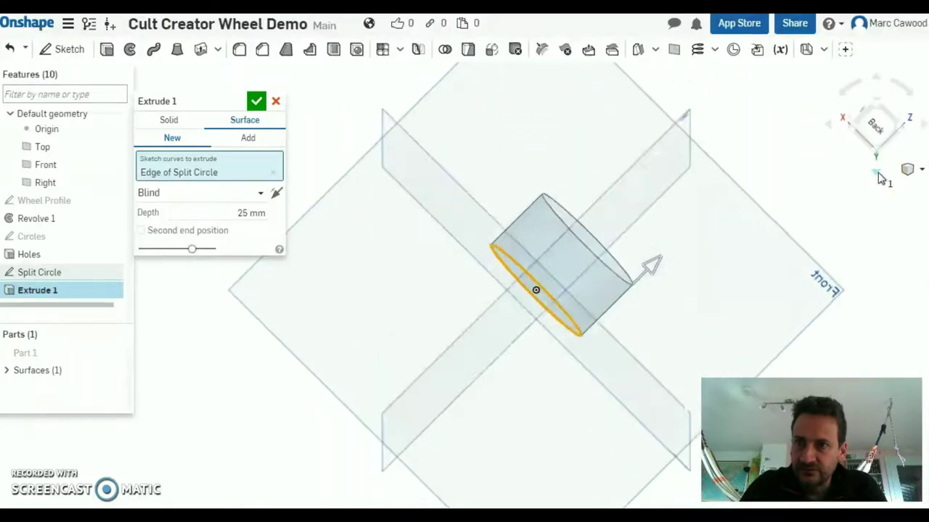
click(871, 139)
click(876, 142)
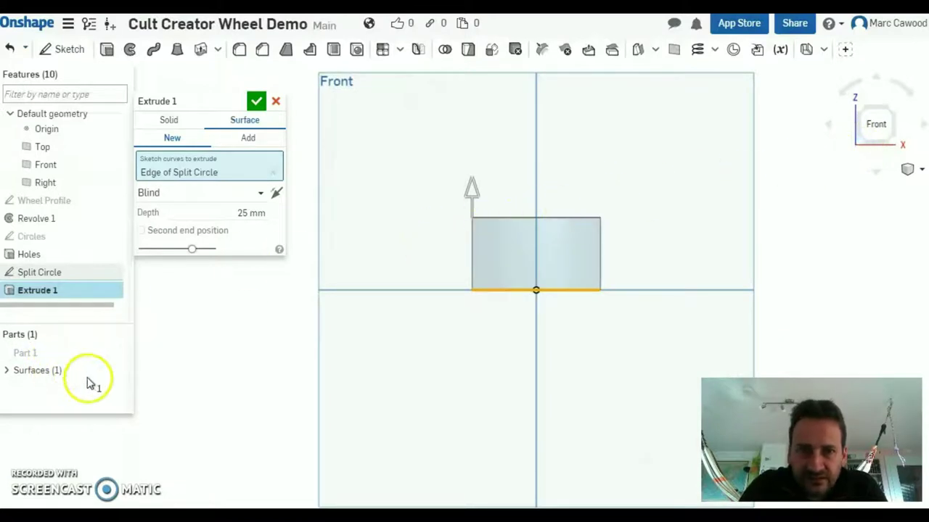
Show Part 1 again and set the surface extrude's end type to Symmetric.
click(116, 354)
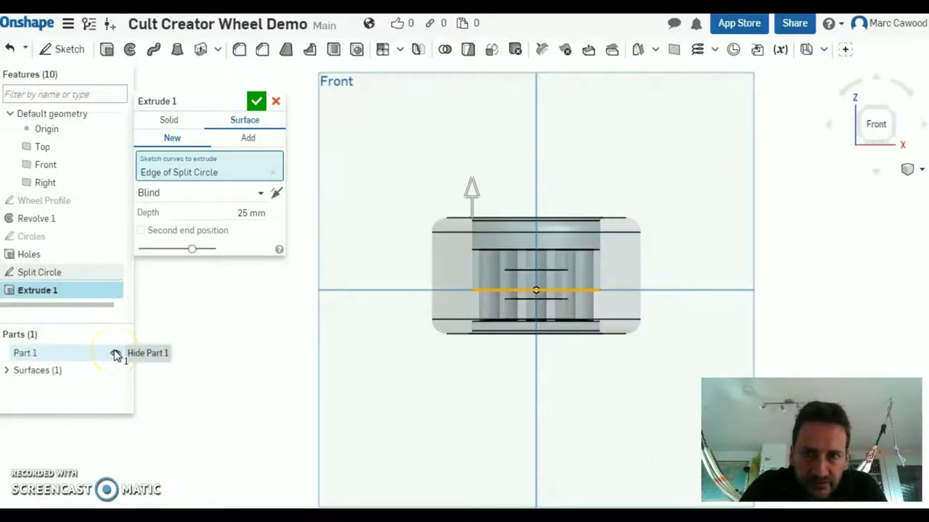
click(468, 240)
click(473, 294)
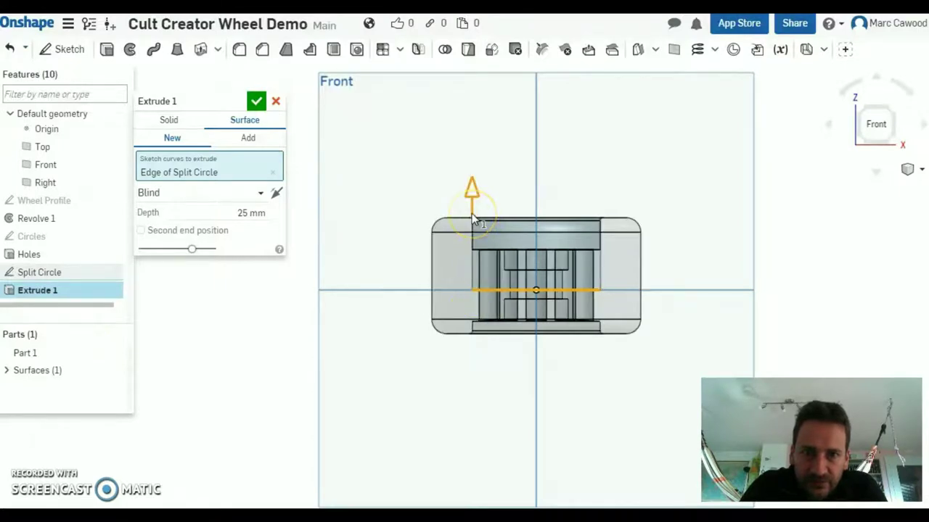
drag(472, 247, 475, 172)
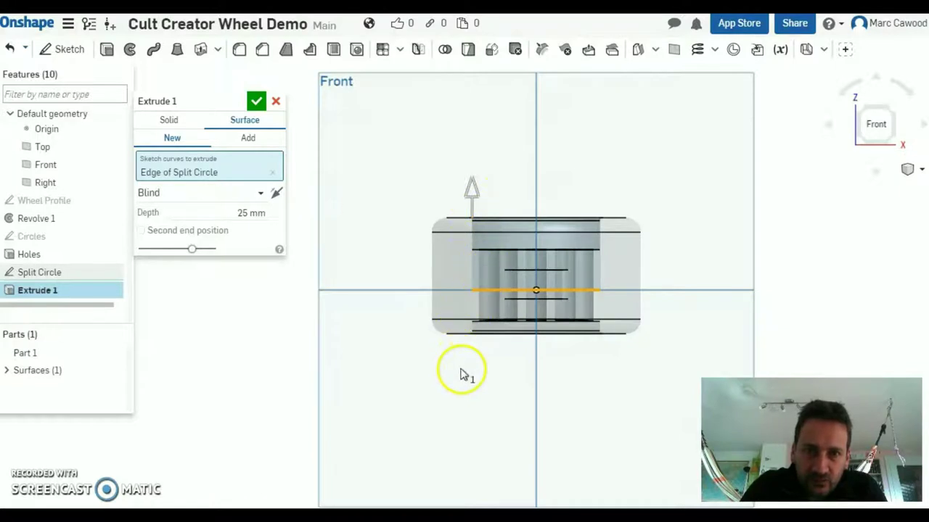
click(261, 195)
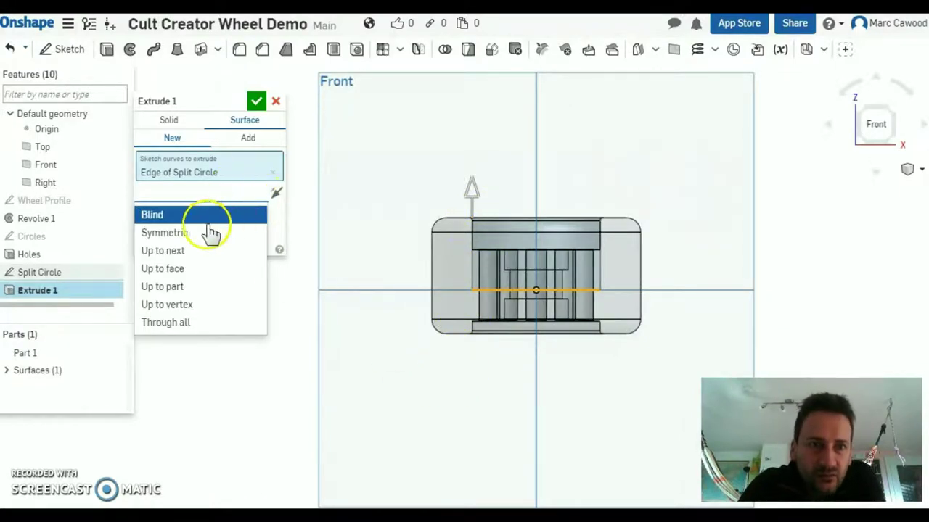
click(186, 234)
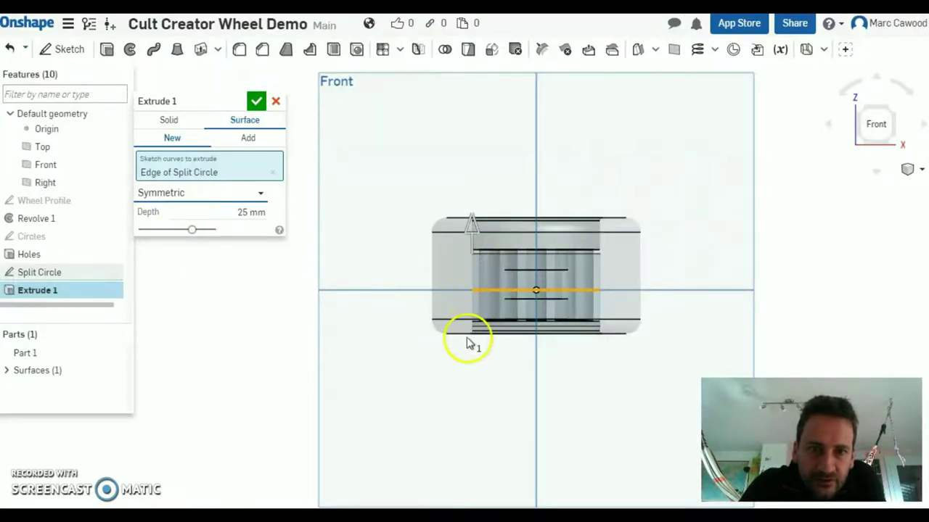
Set the extrude depth to 54.4 mm, name it Split Cylinder and accept.
click(247, 213)
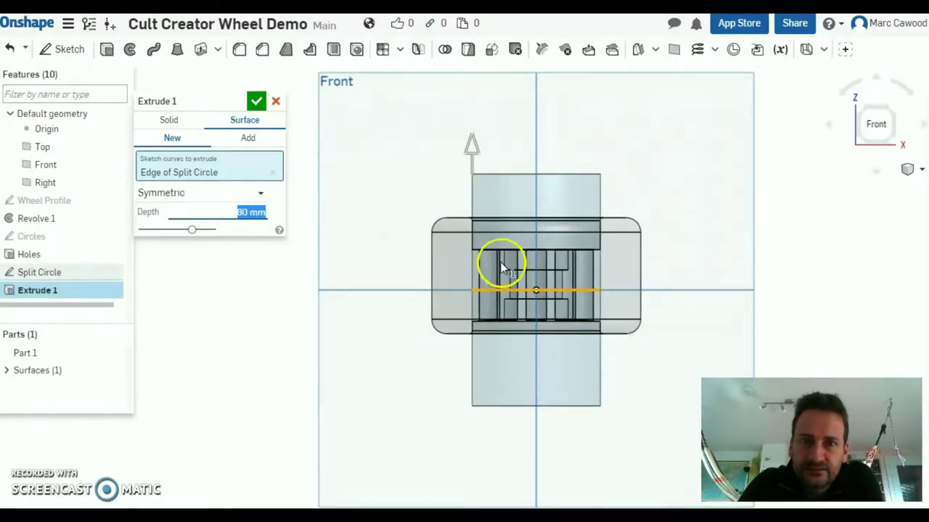
drag(470, 154, 473, 190)
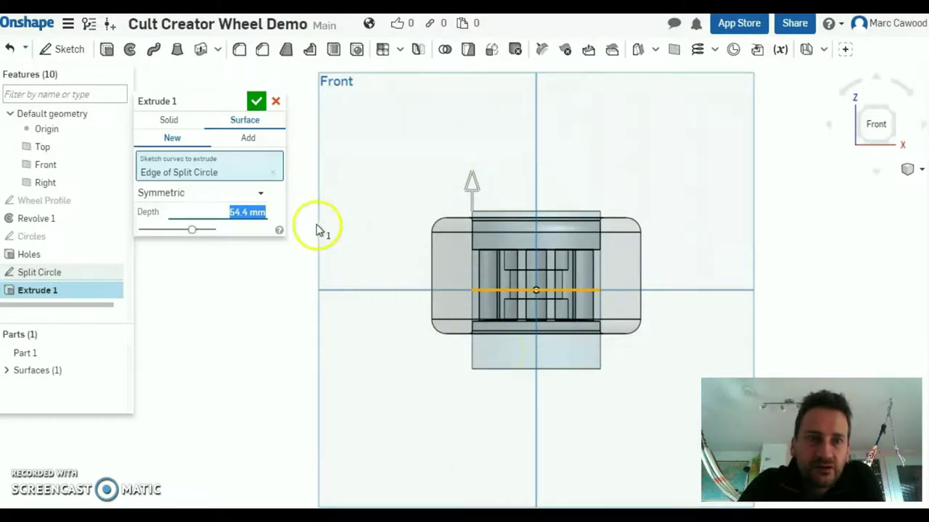
click(237, 102)
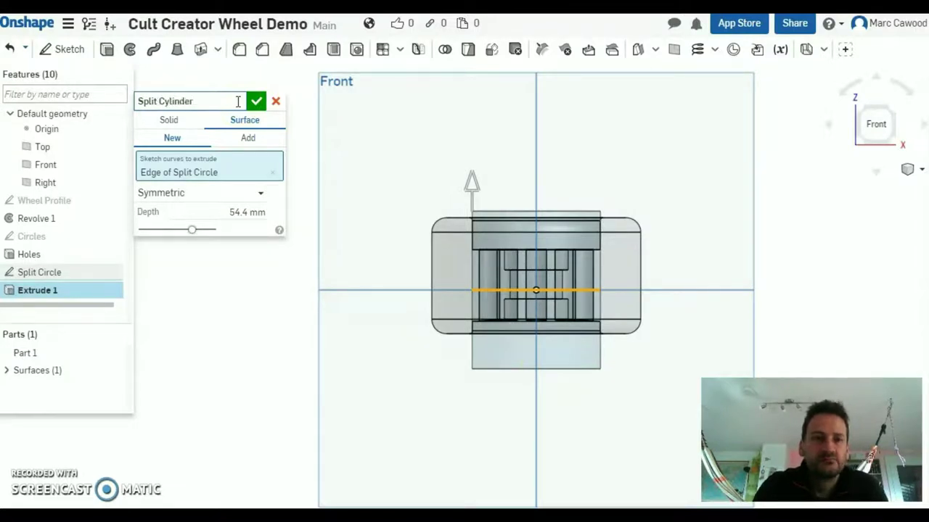
click(256, 101)
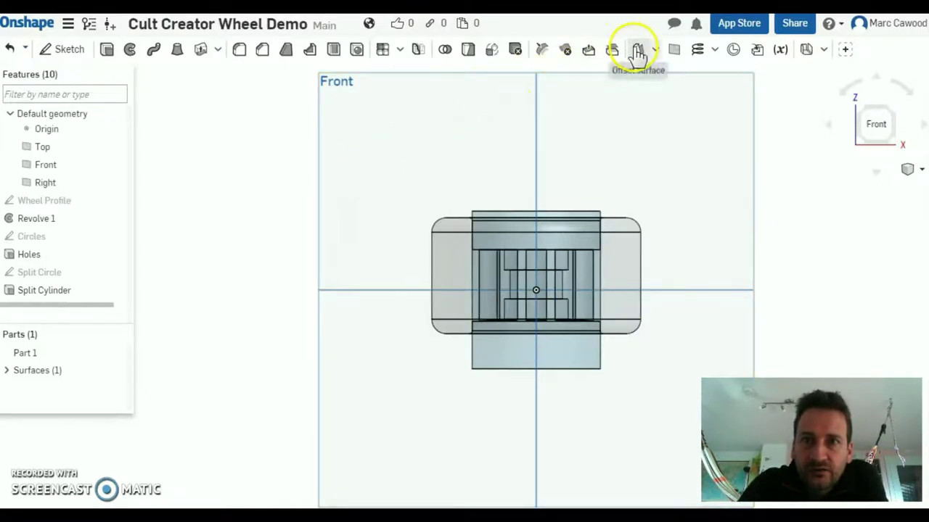
Start a Split of Part 1 with Surface 1 as the cutting tool.
click(434, 242)
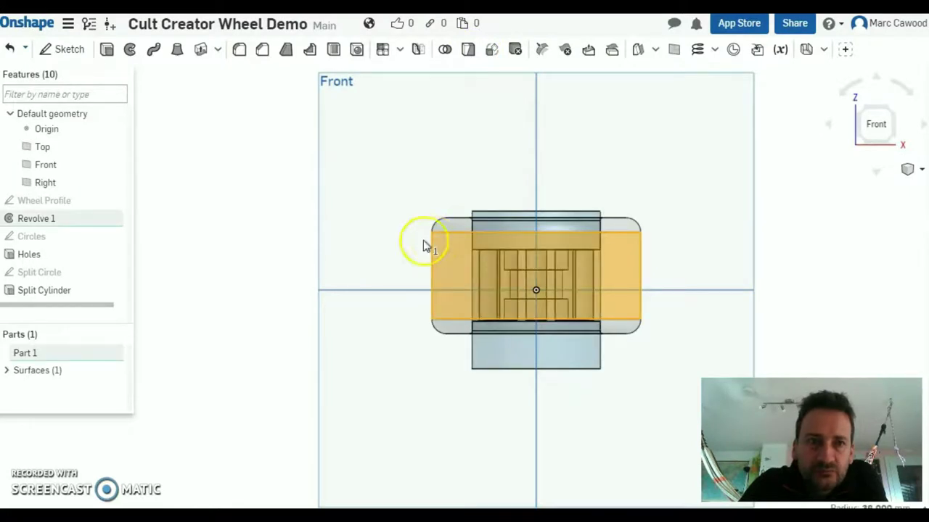
click(30, 354)
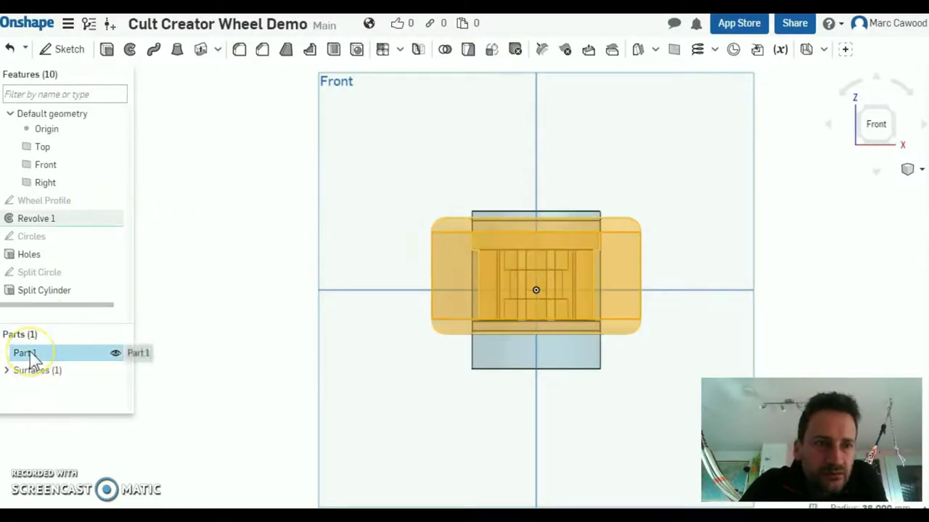
click(468, 49)
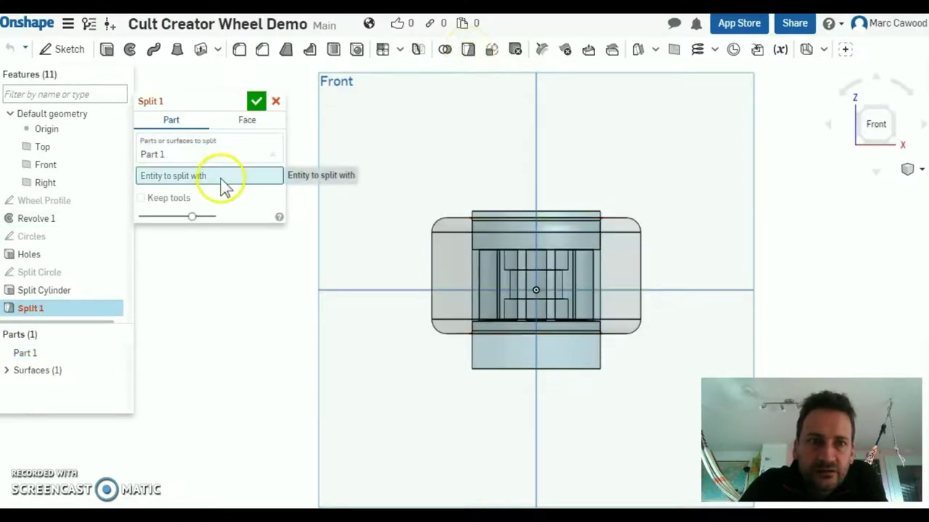
click(488, 357)
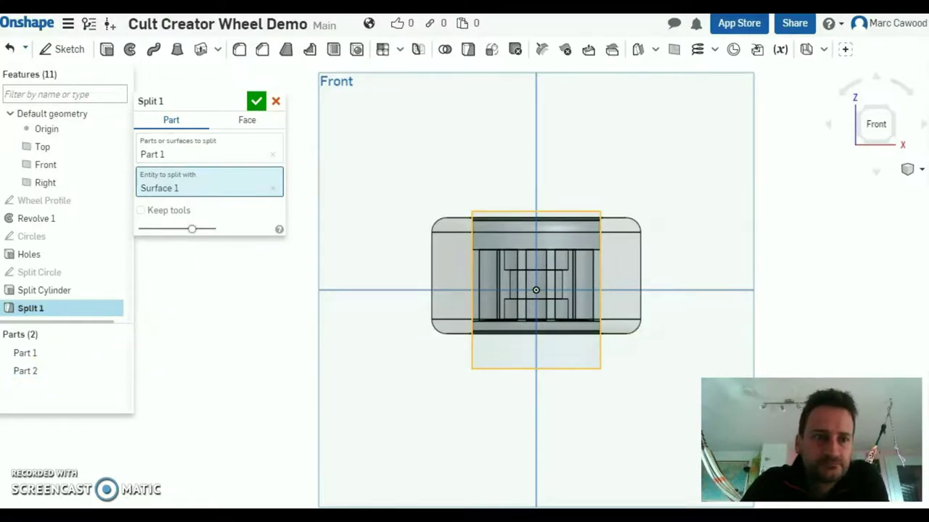
Switch the display to solid Shaded and orbit to inspect the wheel's face and side.
click(475, 208)
right_drag(475, 195, 490, 255)
click(921, 173)
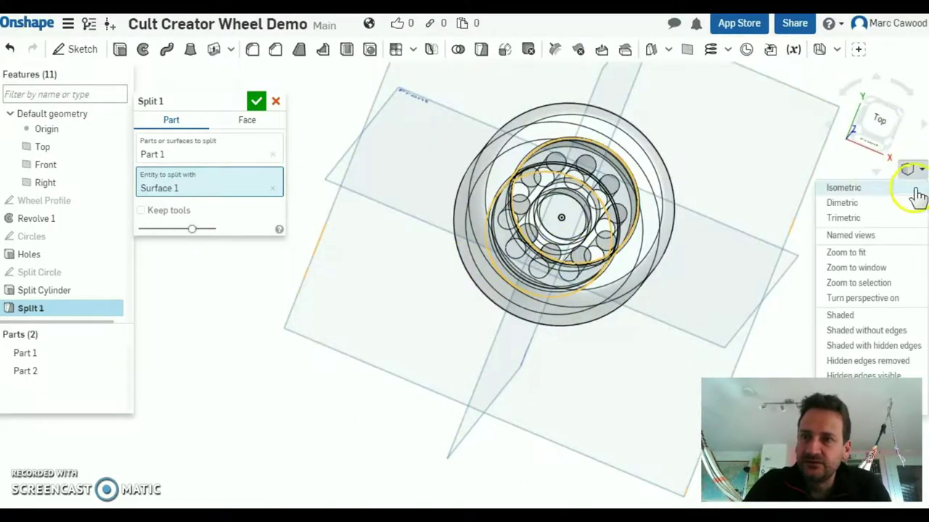
click(849, 316)
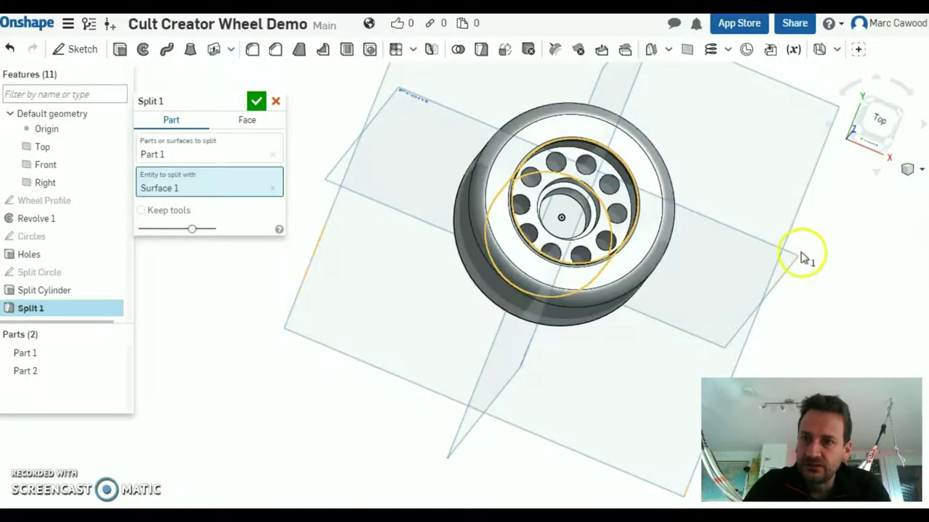
right_drag(708, 156, 674, 155)
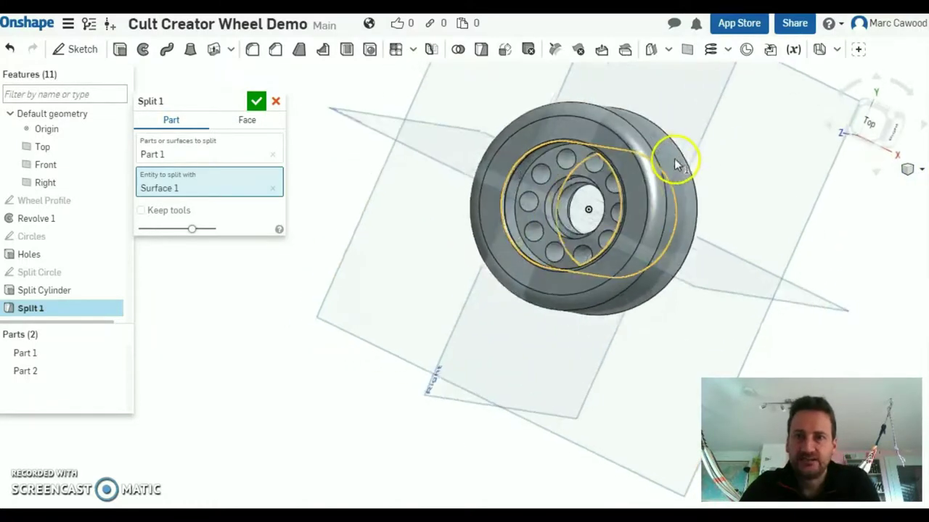
Confirm Split 1 so the wheel becomes Part 1 and Part 2.
right_click(24, 356)
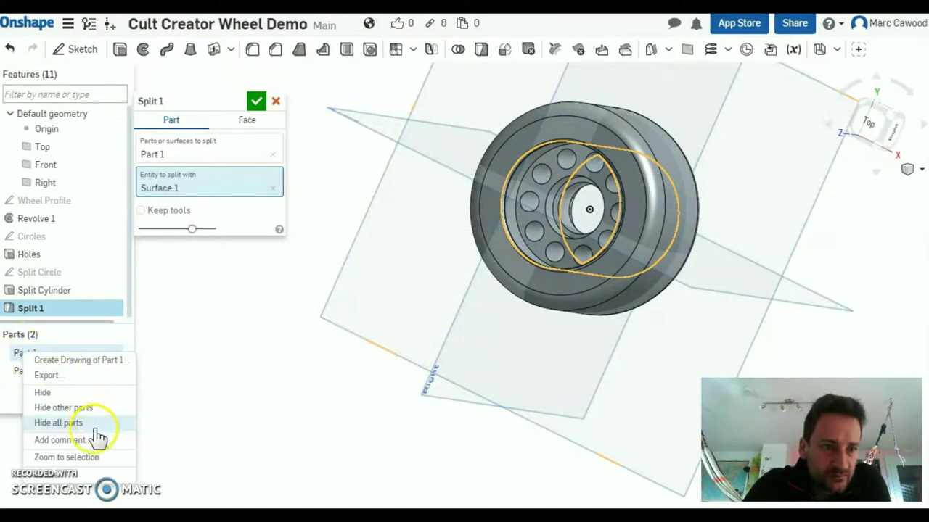
click(20, 359)
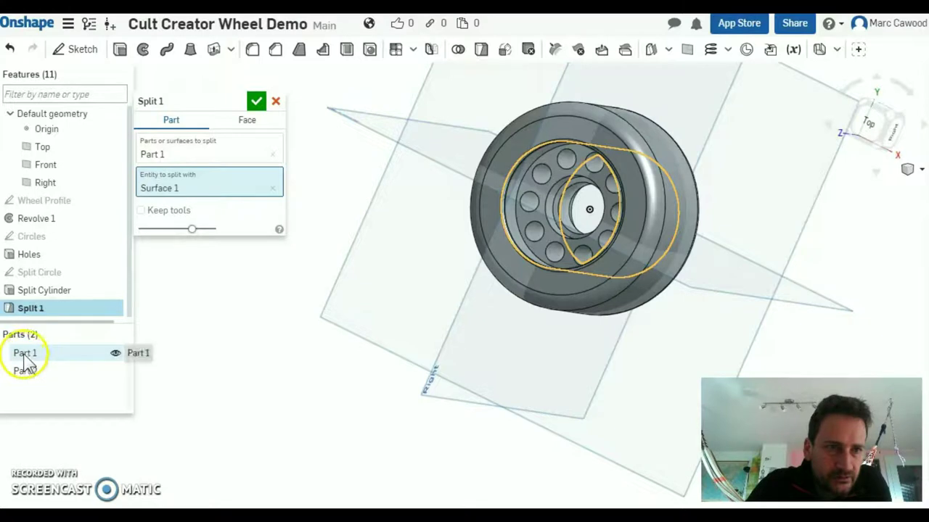
right_click(30, 360)
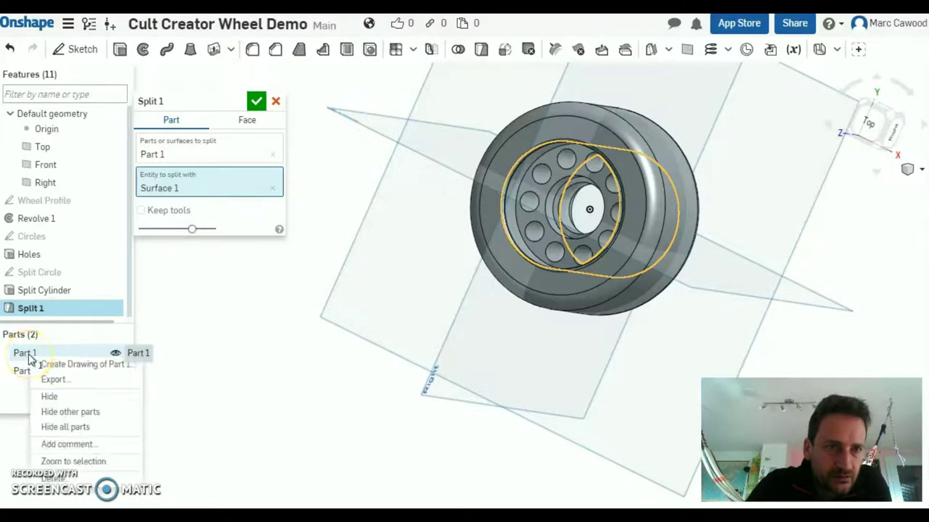
right_click(518, 150)
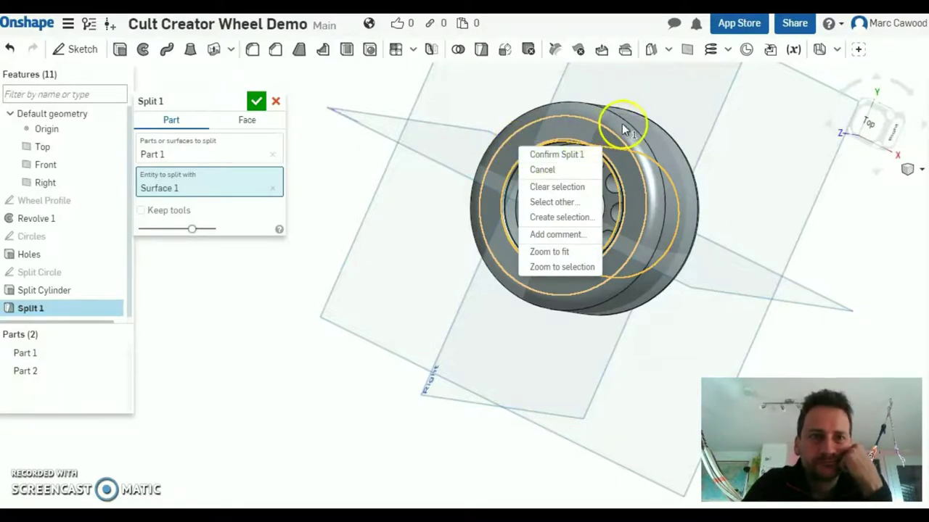
click(45, 354)
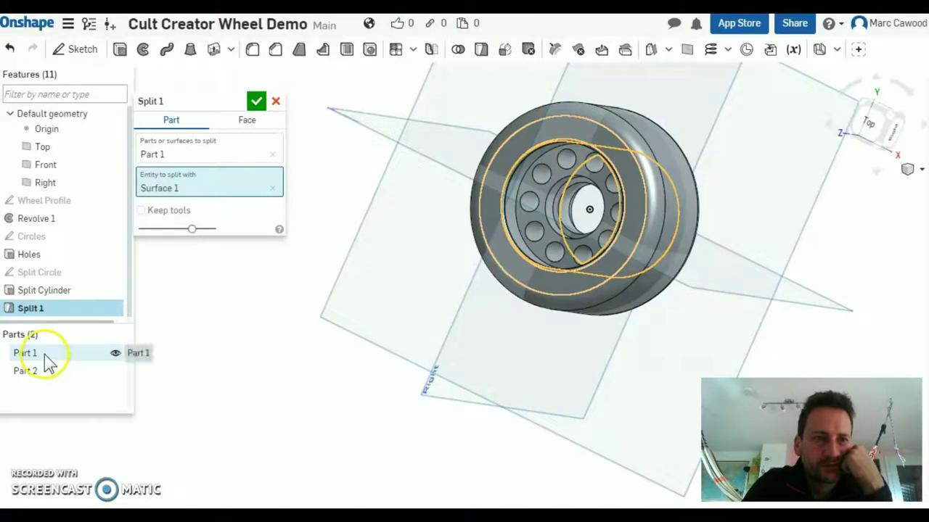
click(255, 104)
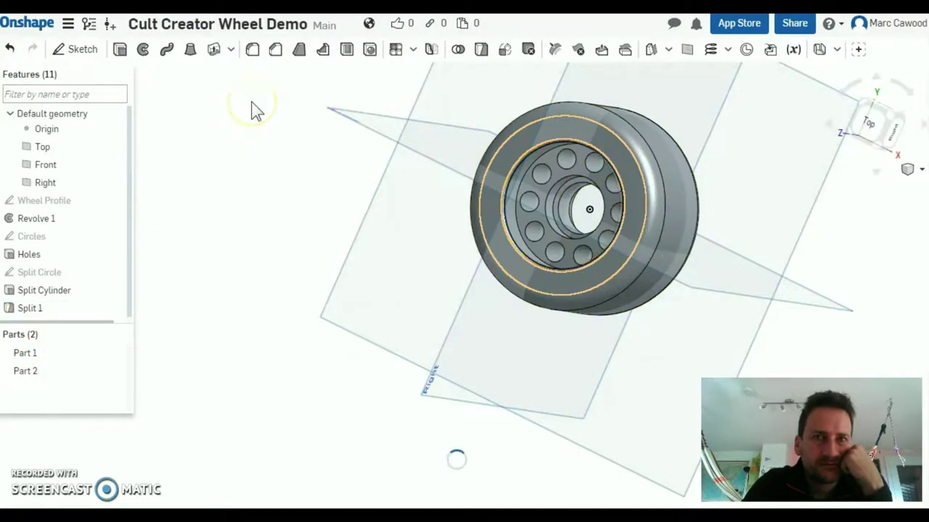
Give Part 1 the purple appearance 981FAC.
click(36, 353)
right_click(35, 355)
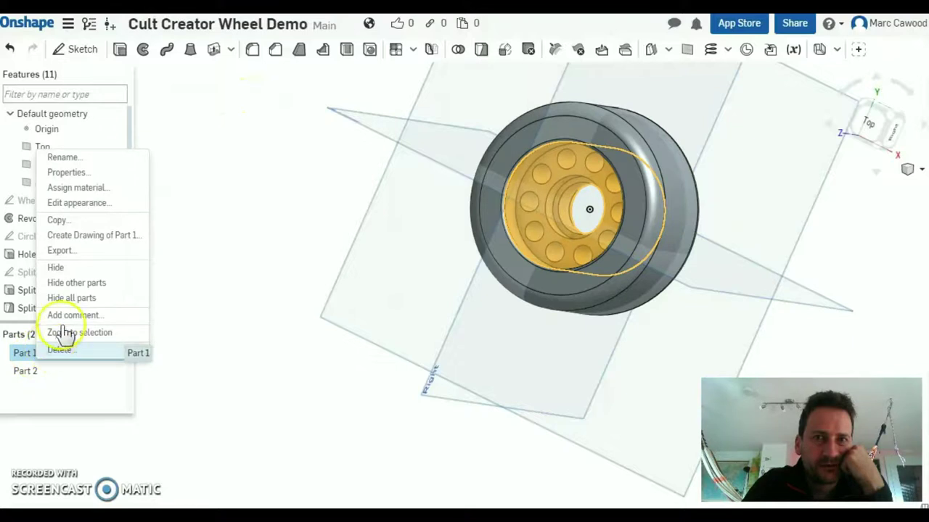
click(92, 207)
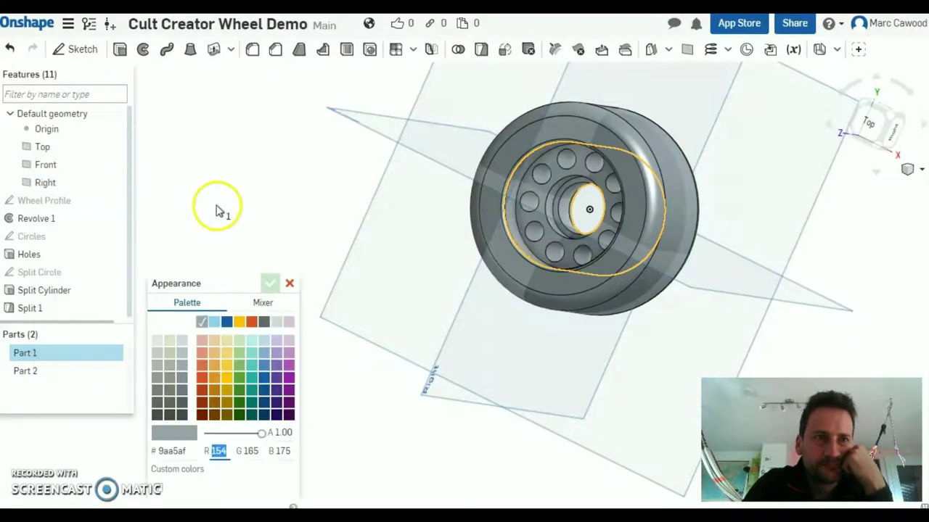
click(288, 378)
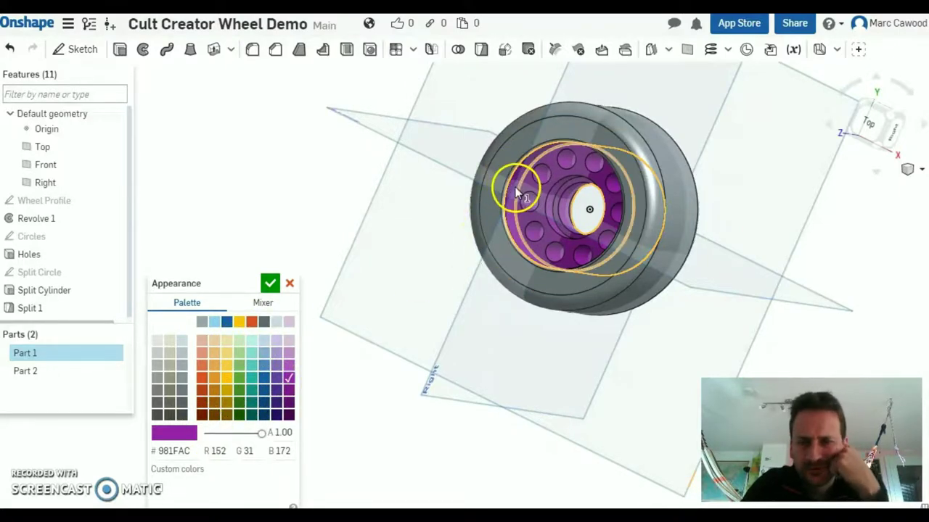
scroll(511, 190, up, 5)
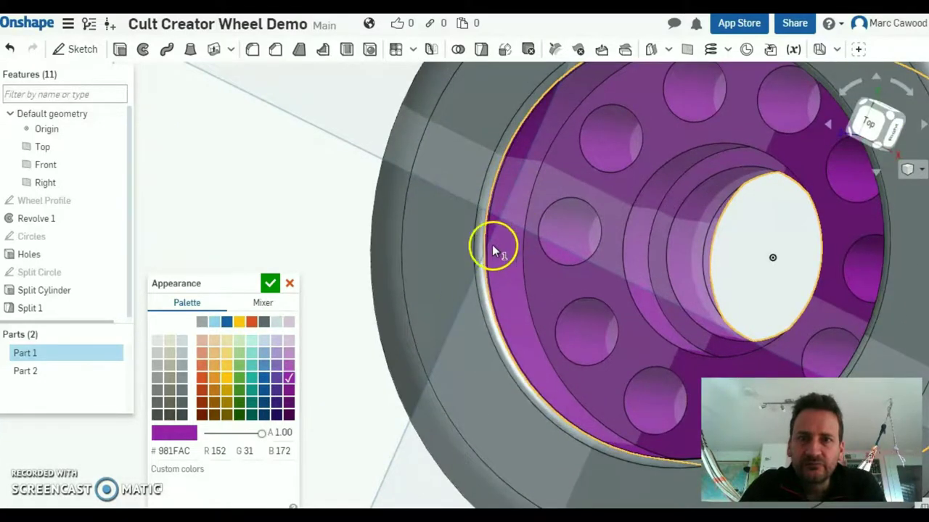
click(268, 284)
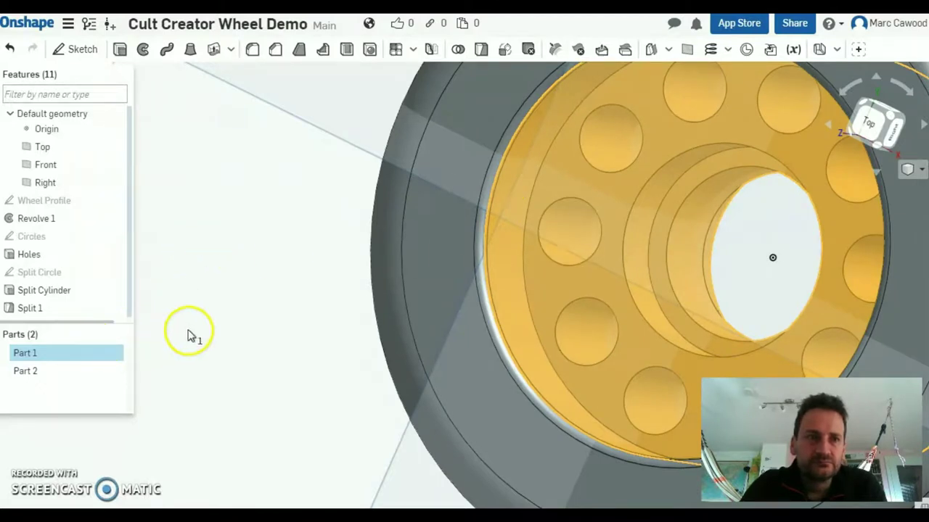
Select the Holes feature and the Split Circle sketch in the feature list.
click(234, 313)
click(233, 315)
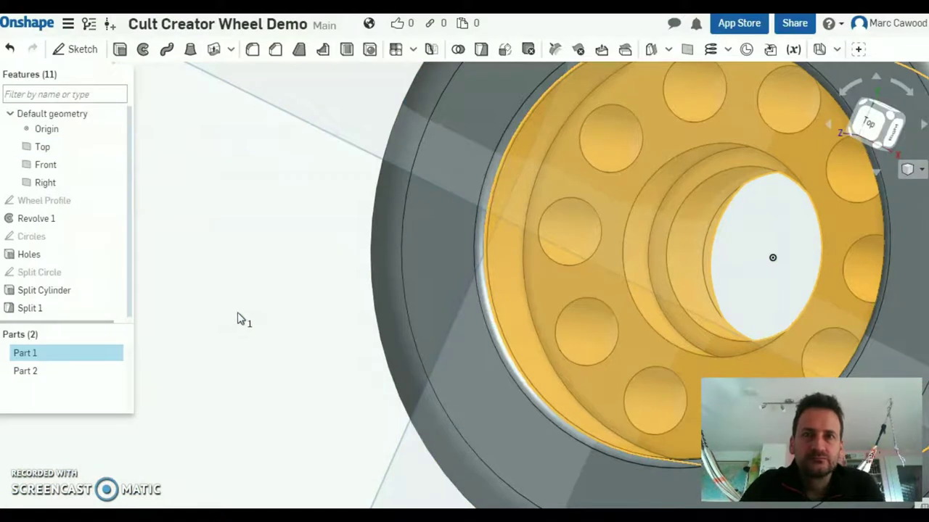
click(31, 263)
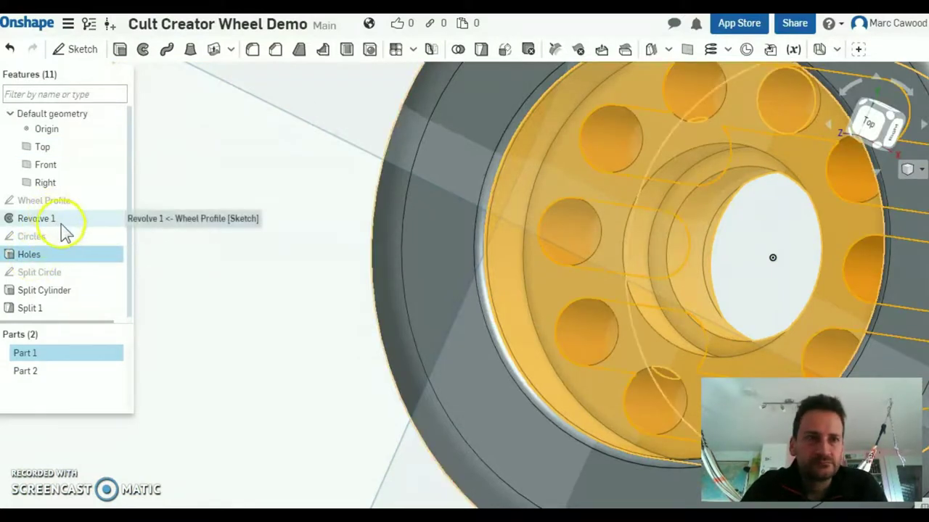
ctrl+click(50, 274)
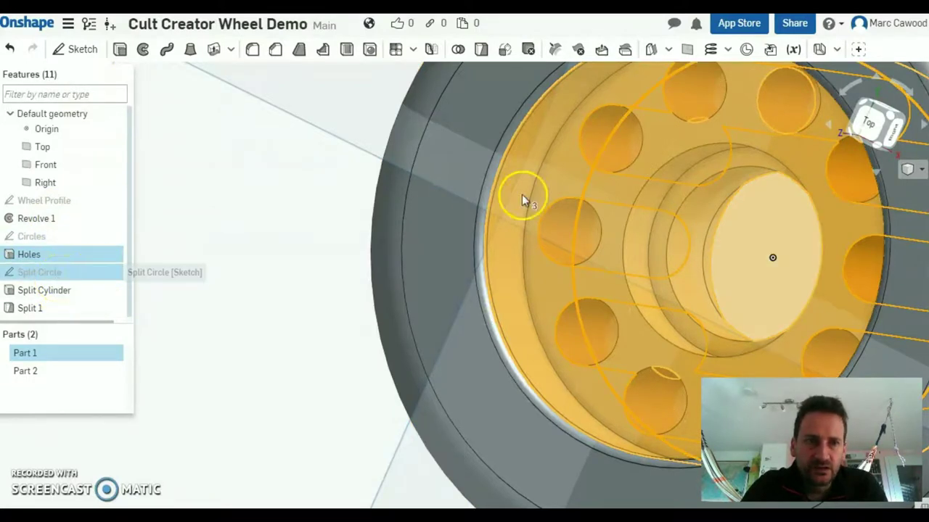
Orient the view to Top and make the Split Circle sketch visible.
click(891, 118)
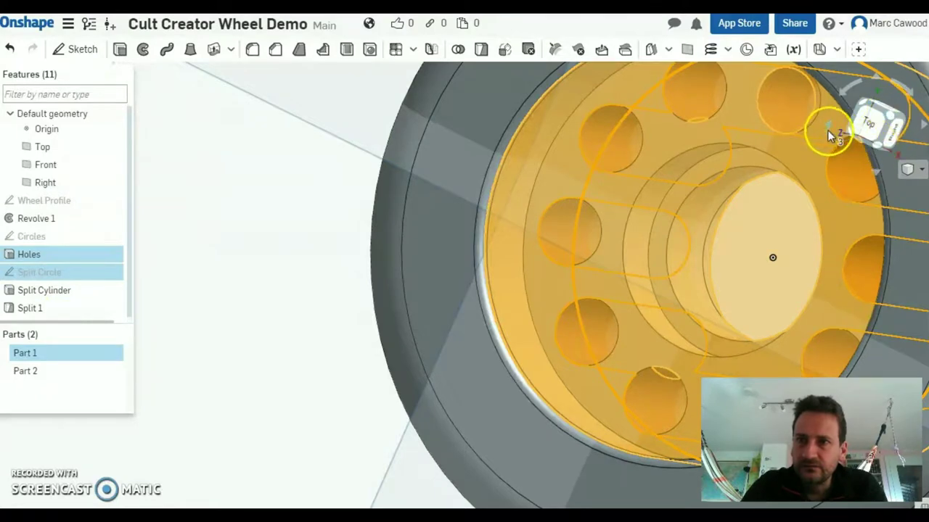
right_drag(827, 132, 881, 138)
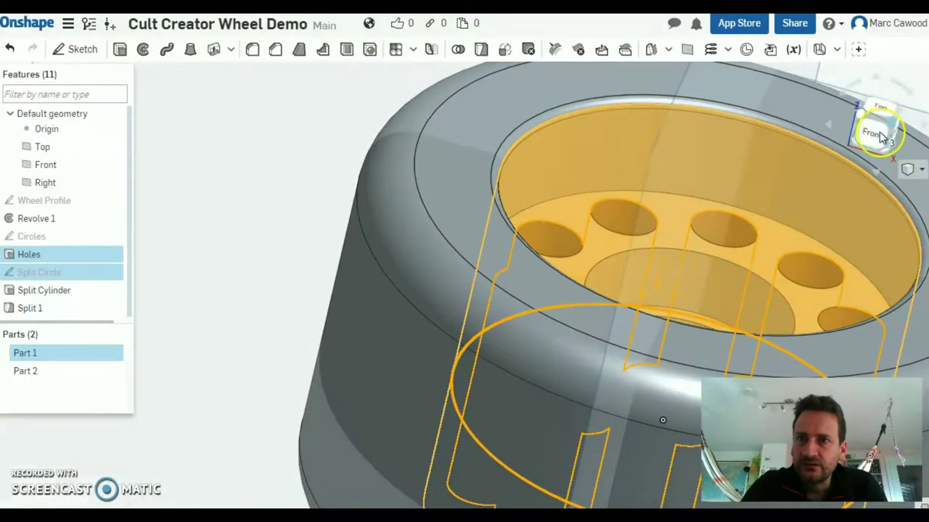
click(880, 138)
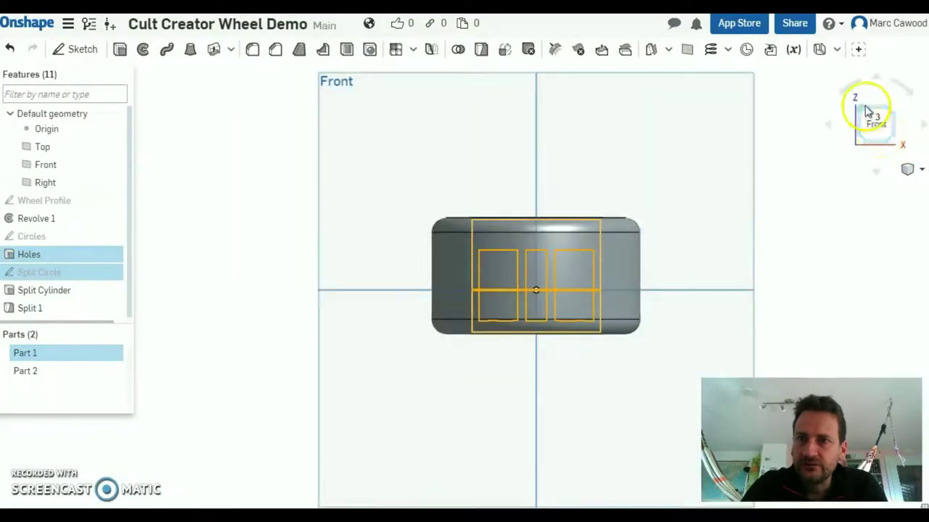
click(875, 171)
click(872, 111)
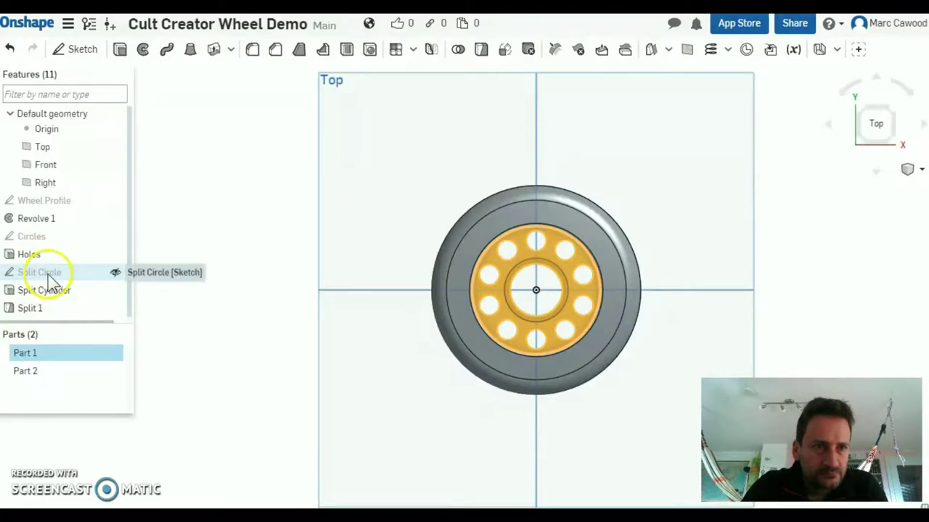
click(115, 274)
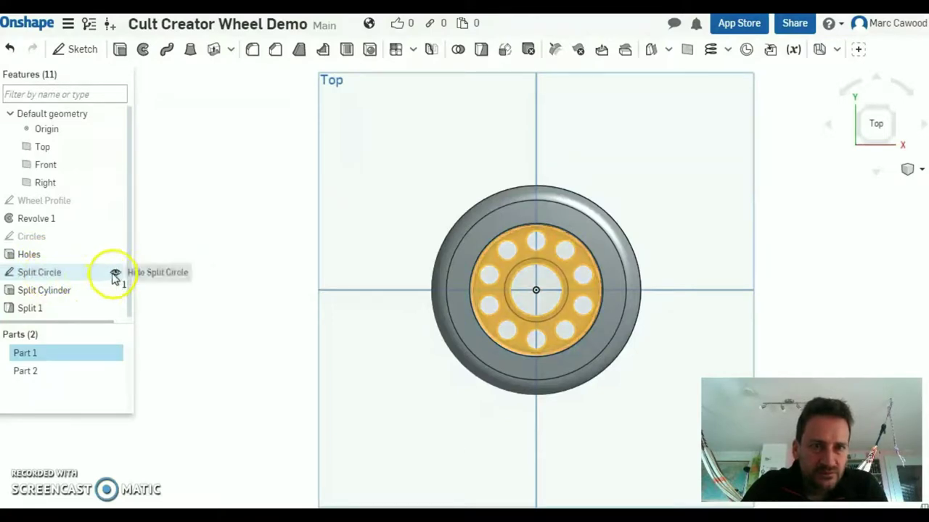
Edit Split Circle with Part 1 hidden, dimension its circle to Ø44 and accept the sketch.
double_click(58, 274)
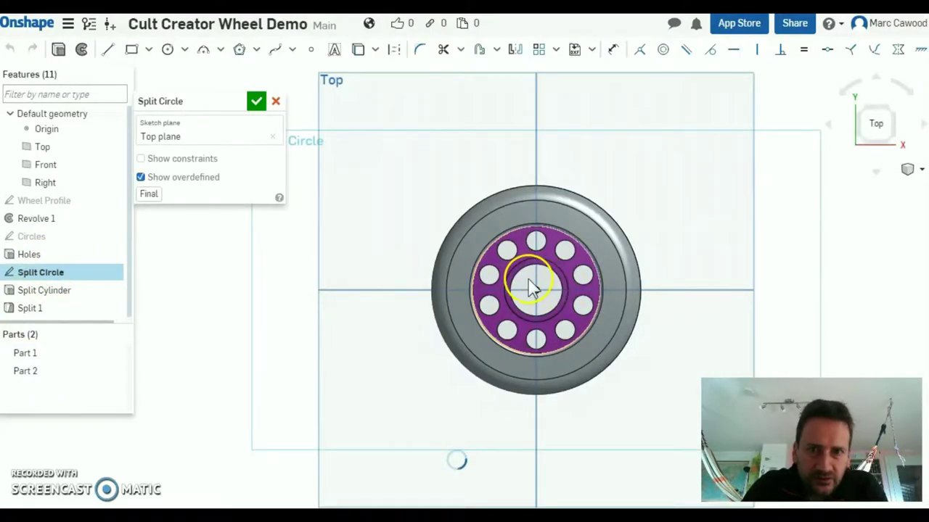
scroll(529, 282, up, 5)
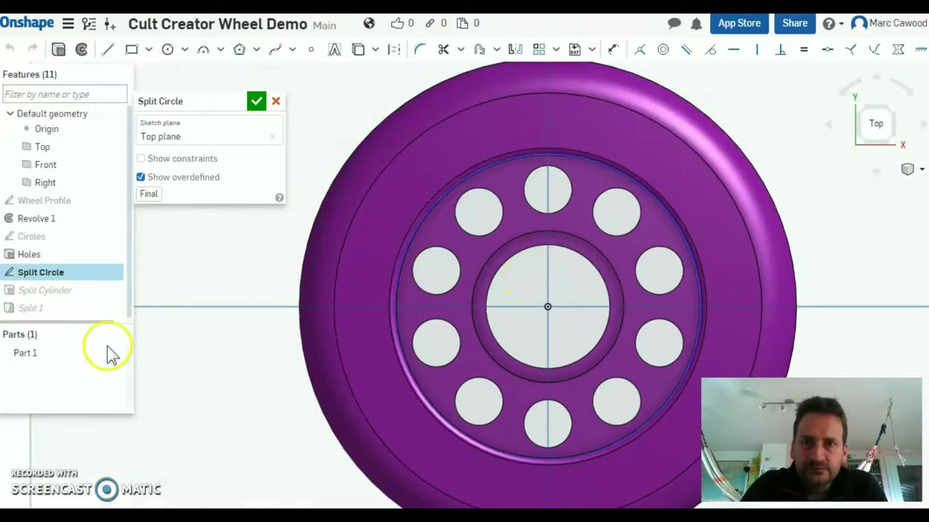
click(114, 354)
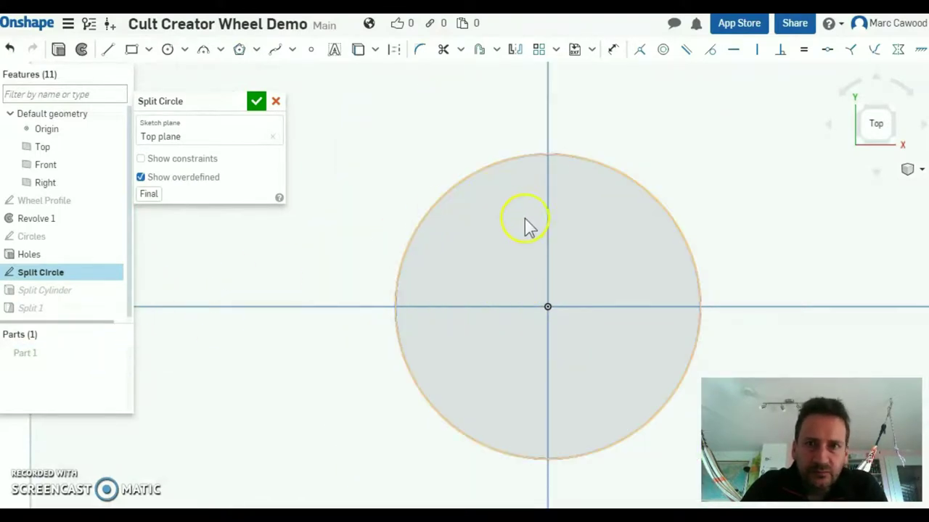
click(511, 160)
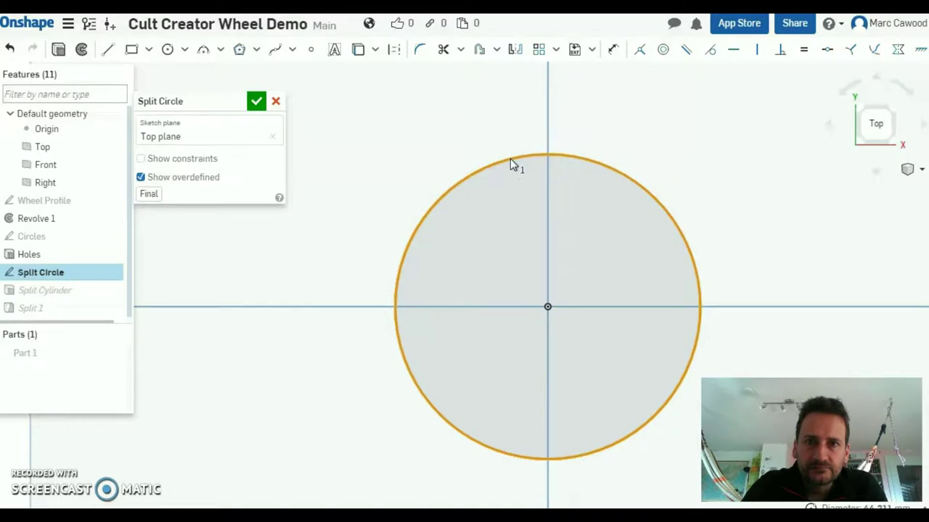
click(602, 126)
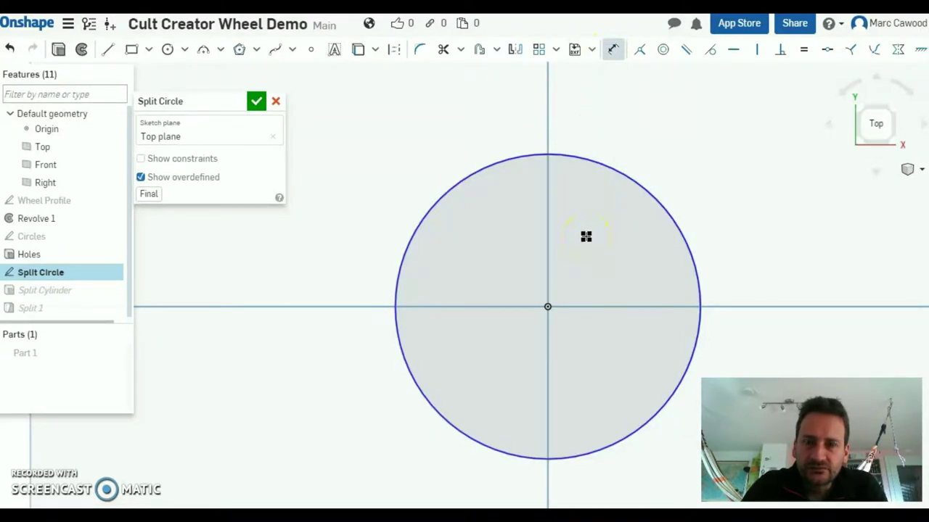
click(632, 182)
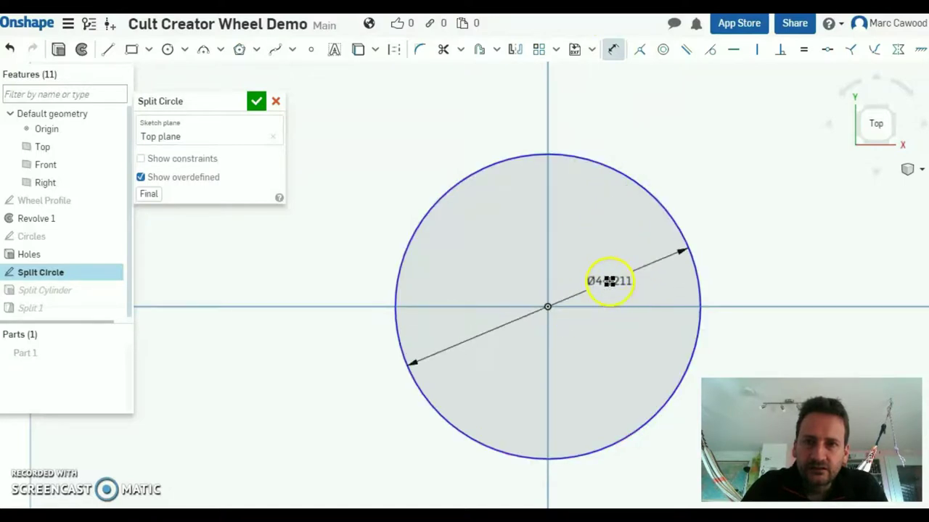
click(610, 282)
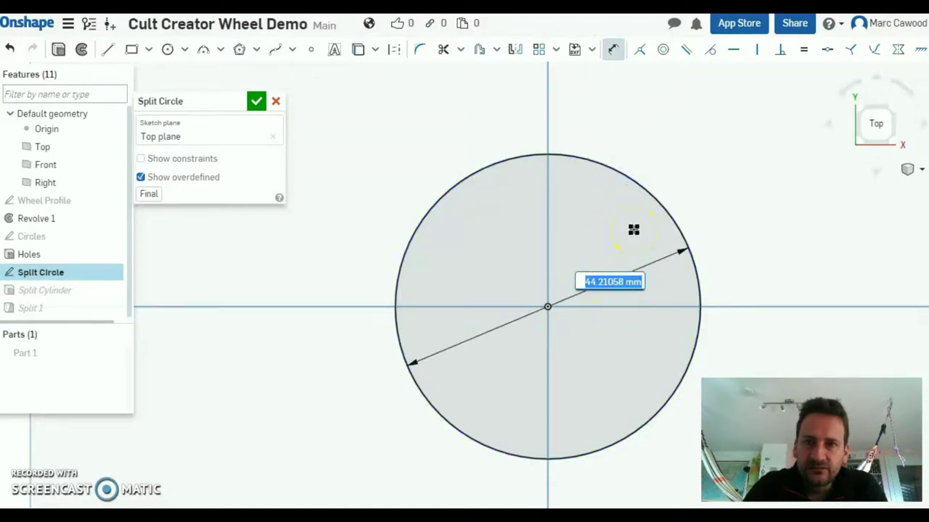
text(44)
key(Return)
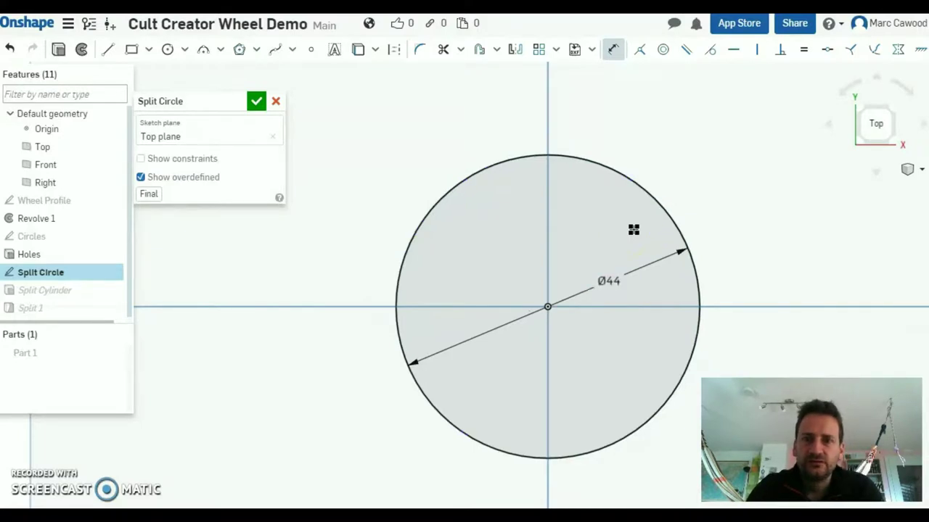
click(256, 101)
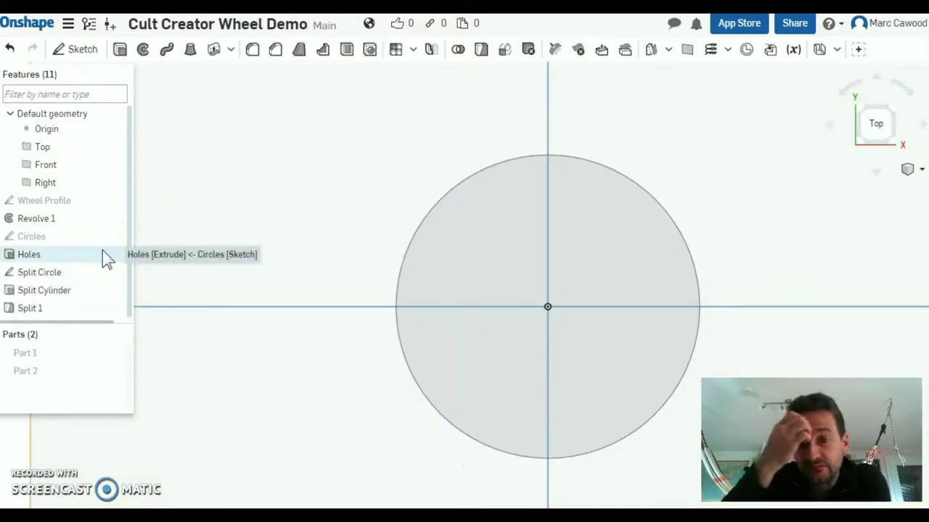
click(116, 354)
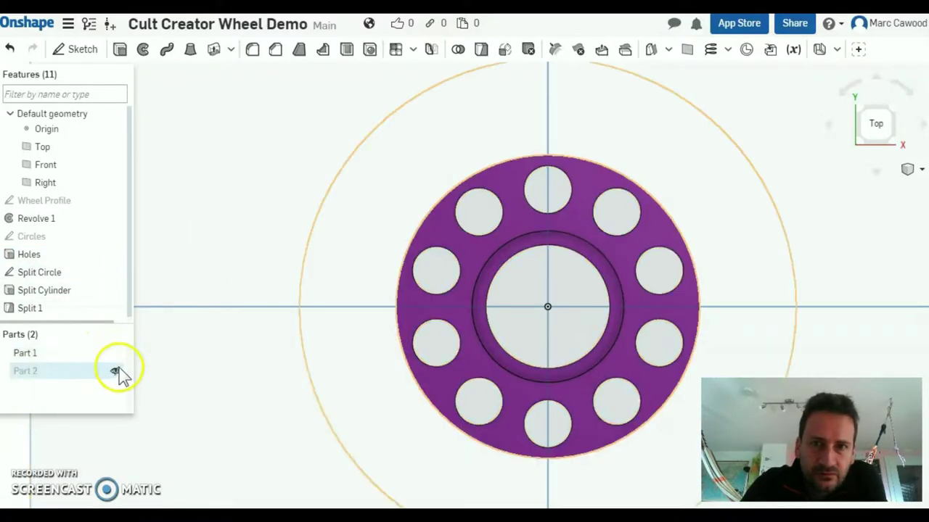
click(116, 371)
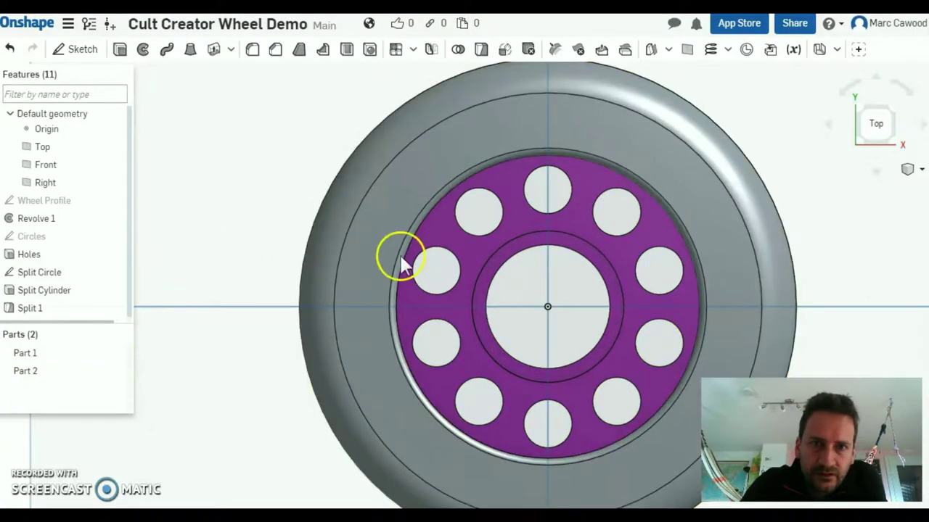
mouse_move(453, 288)
right_down()
mouse_move(436, 269)
mouse_move(438, 284)
right_up()
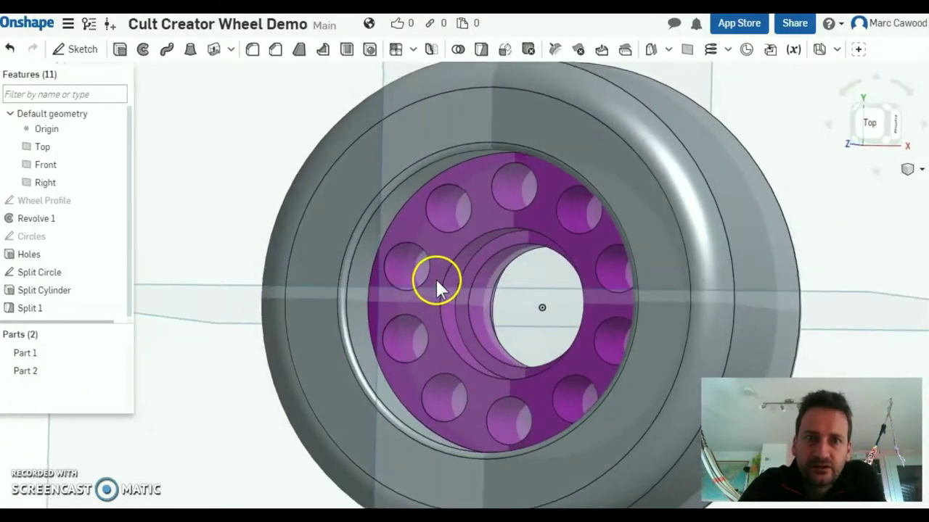
Rename Part 1 to Core.
right_click(41, 353)
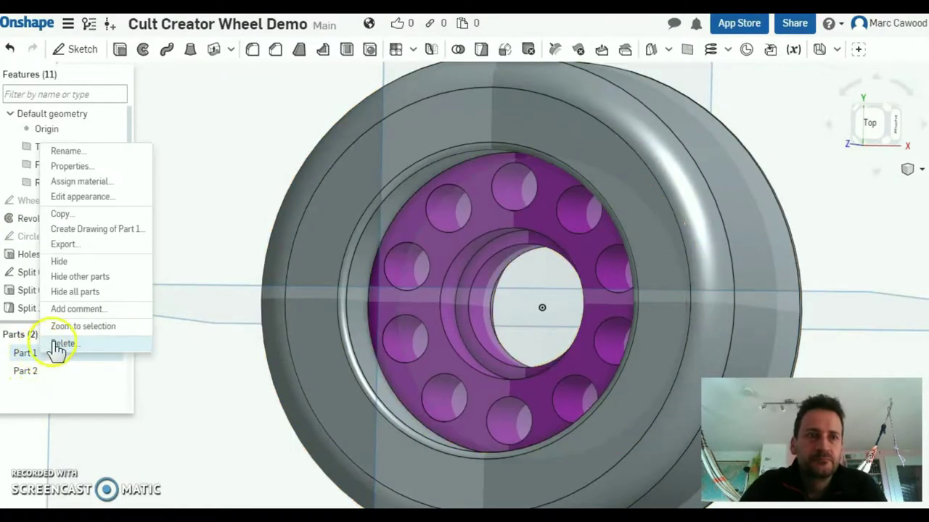
click(93, 152)
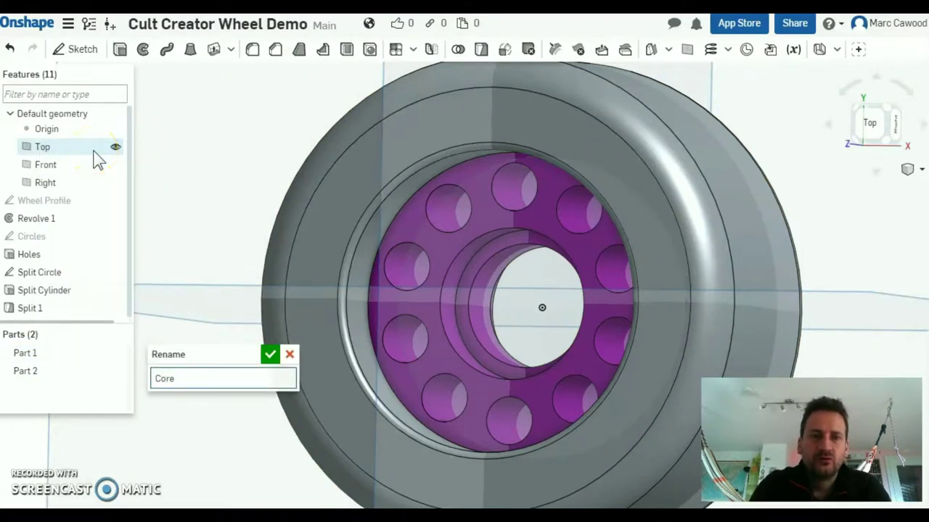
text(Core)
key(Return)
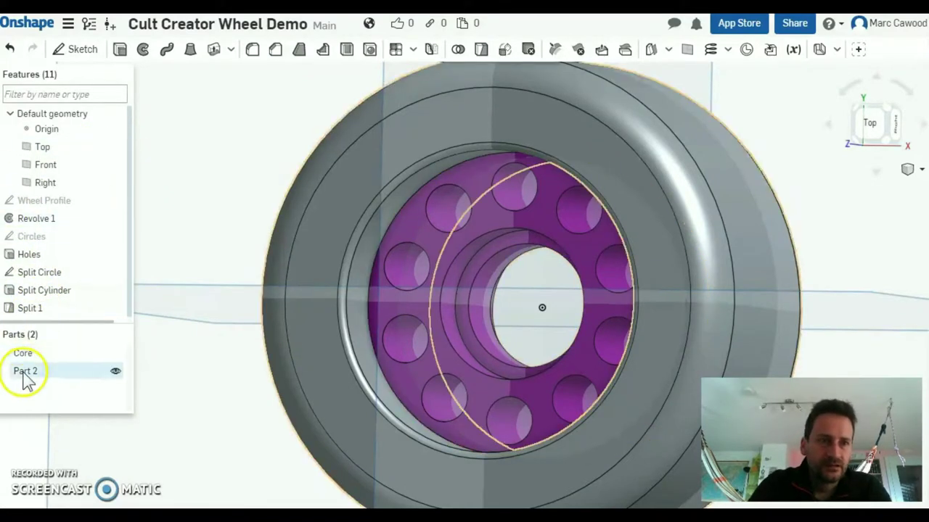
Rename Part 2 to Thane.
right_click(26, 371)
click(63, 174)
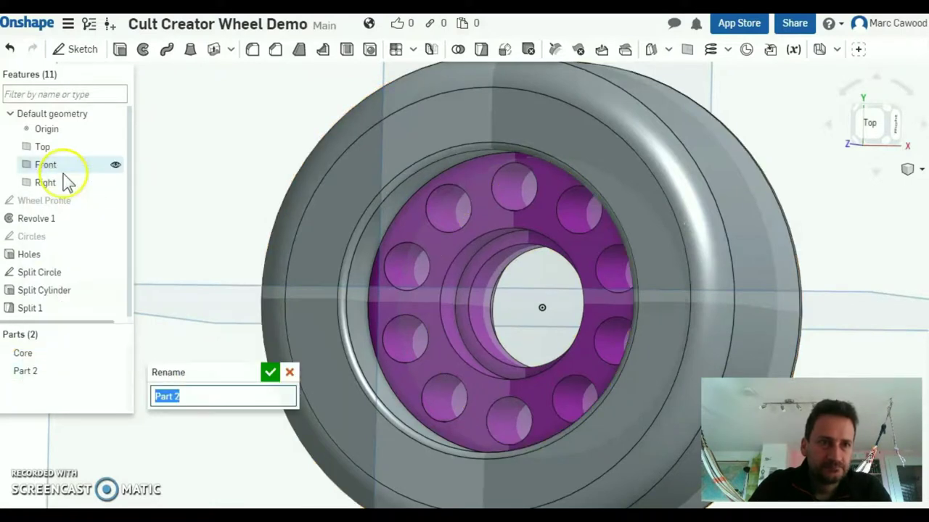
text(Thane)
key(Return)
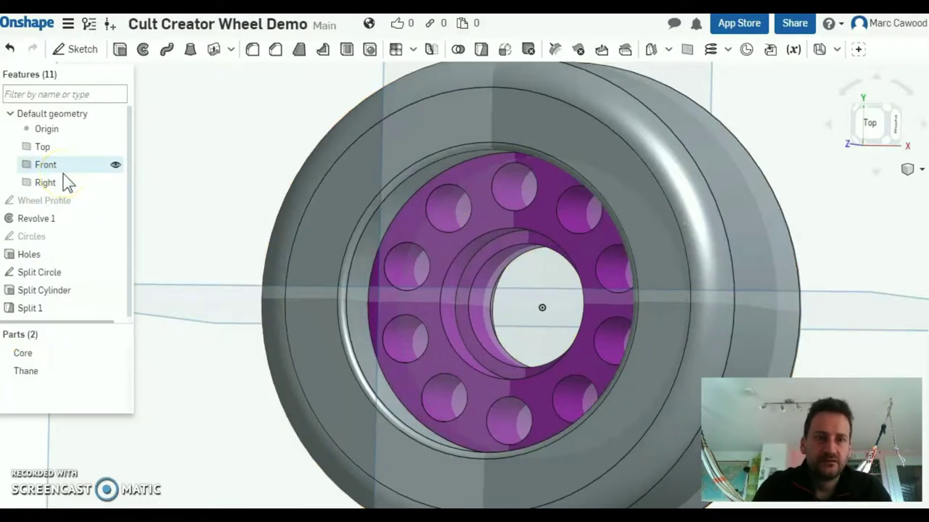
Give the Thane tyre a bright green appearance (#67ce36), refined in the colour mixer.
right_click(29, 375)
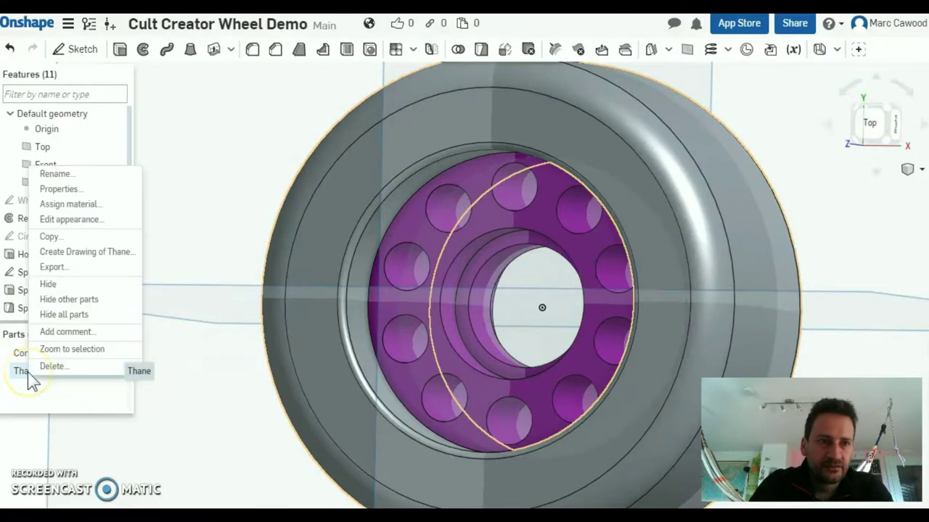
click(89, 220)
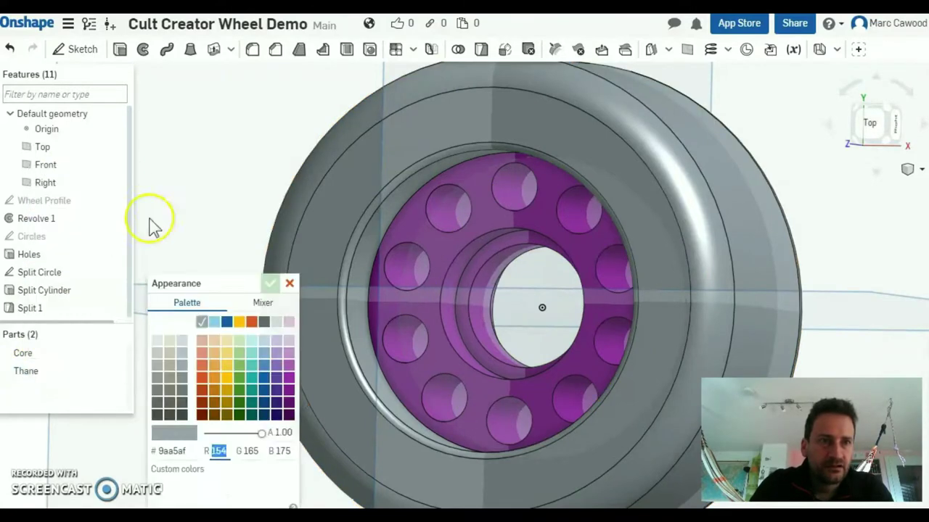
click(240, 377)
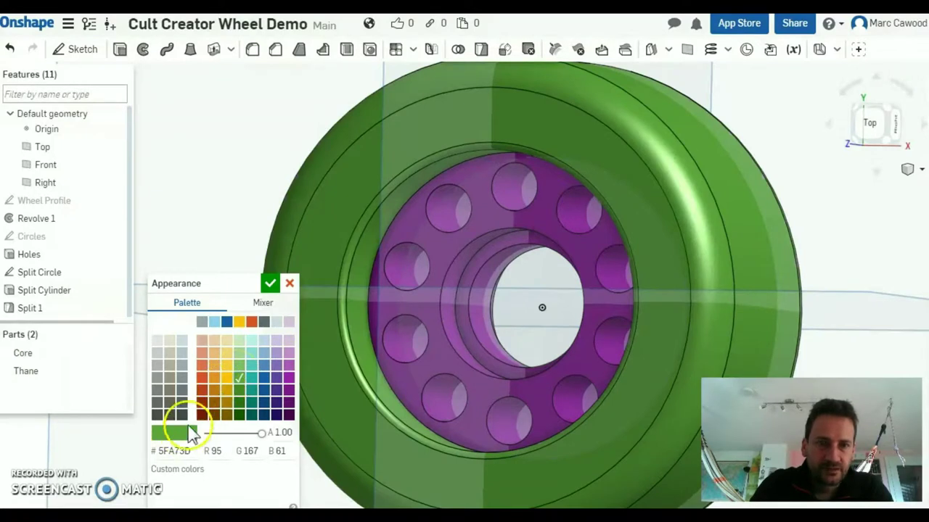
click(261, 303)
drag(216, 350, 228, 335)
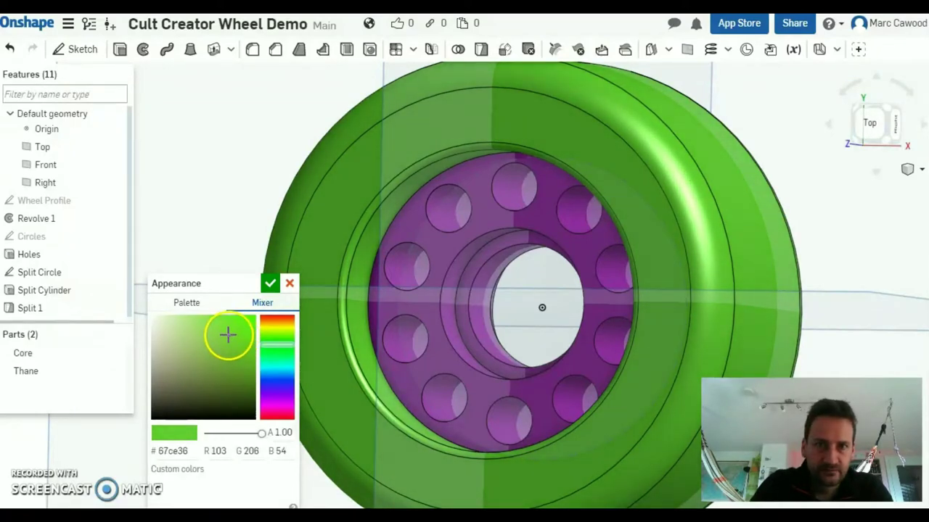
click(270, 283)
scroll(401, 286, down, 6)
scroll(395, 307, up, 4)
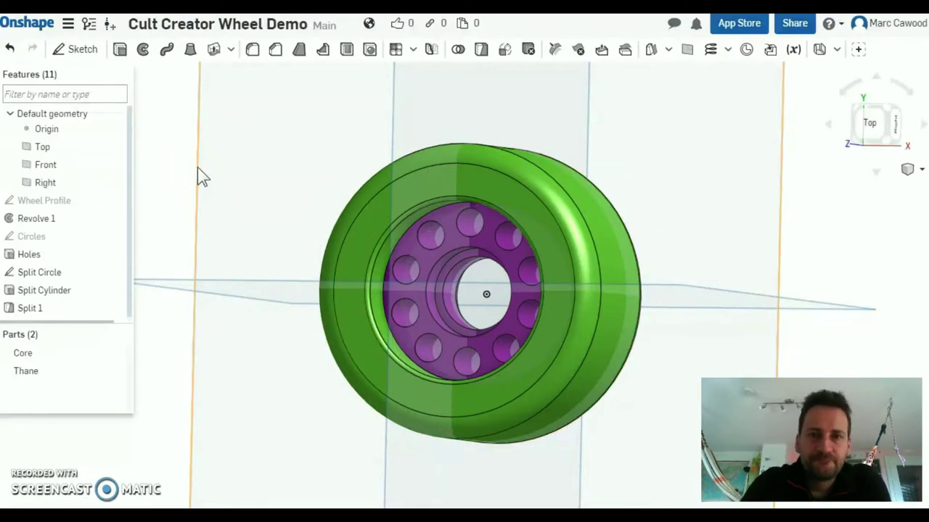
Export Core as a binary, millimetre, fine STL named 'Cult Wheel Core'.
right_click(23, 355)
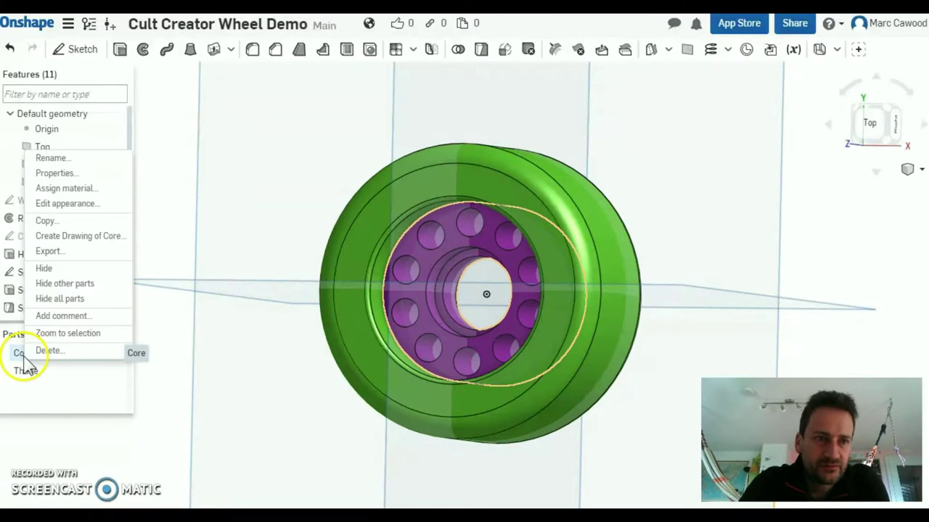
click(75, 254)
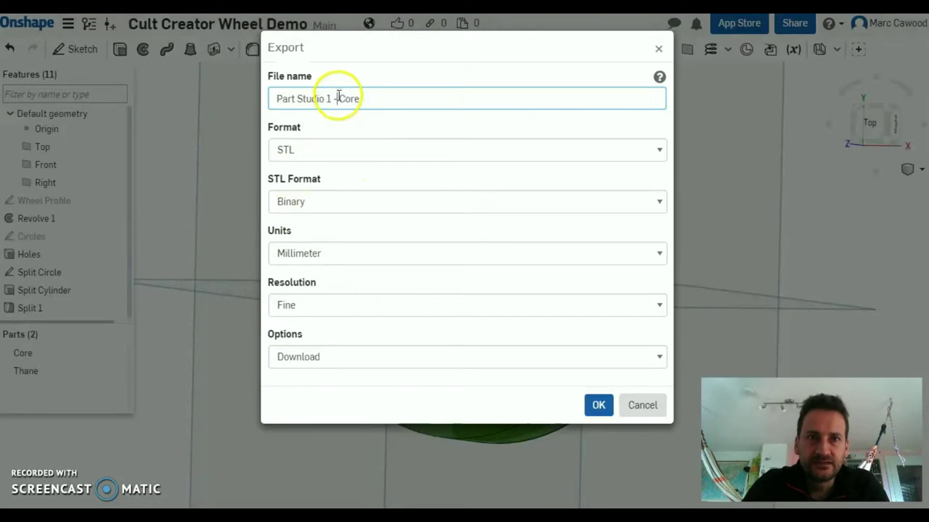
drag(339, 97, 222, 93)
text(Cult Whe)
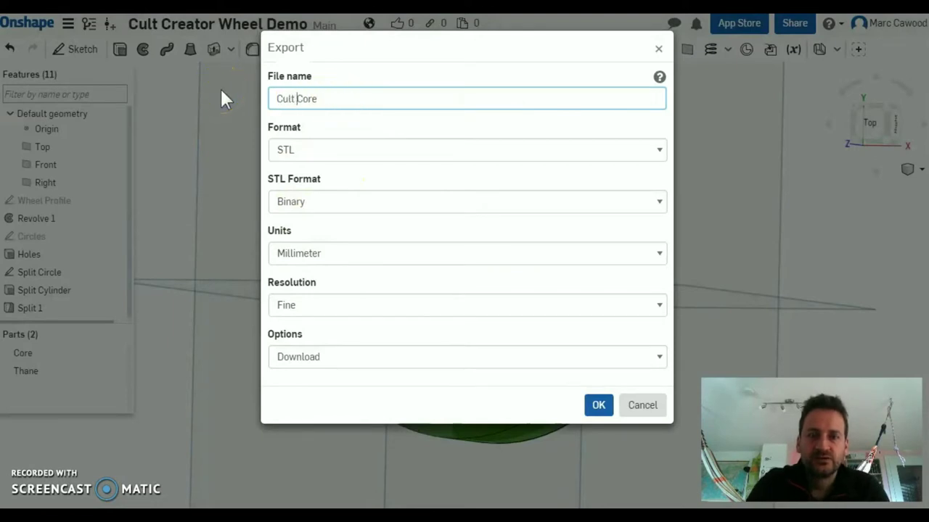
text(el)
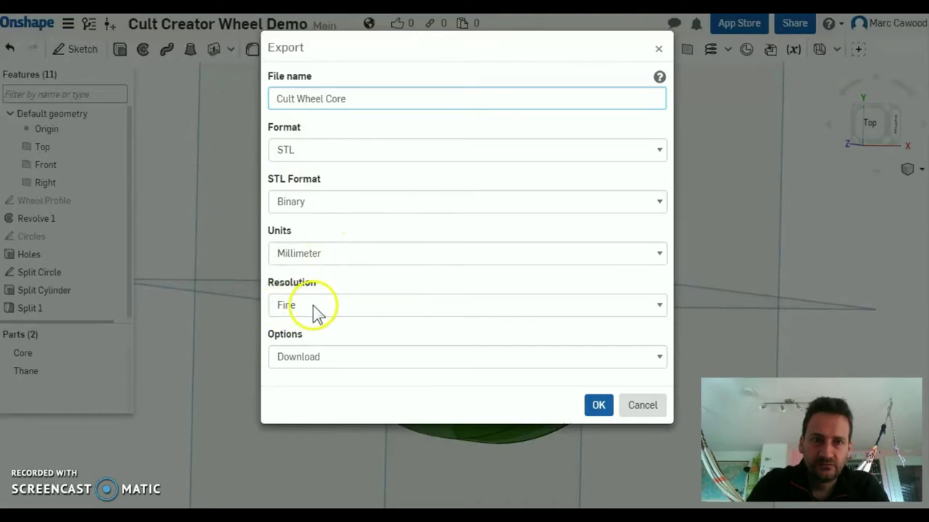
click(596, 408)
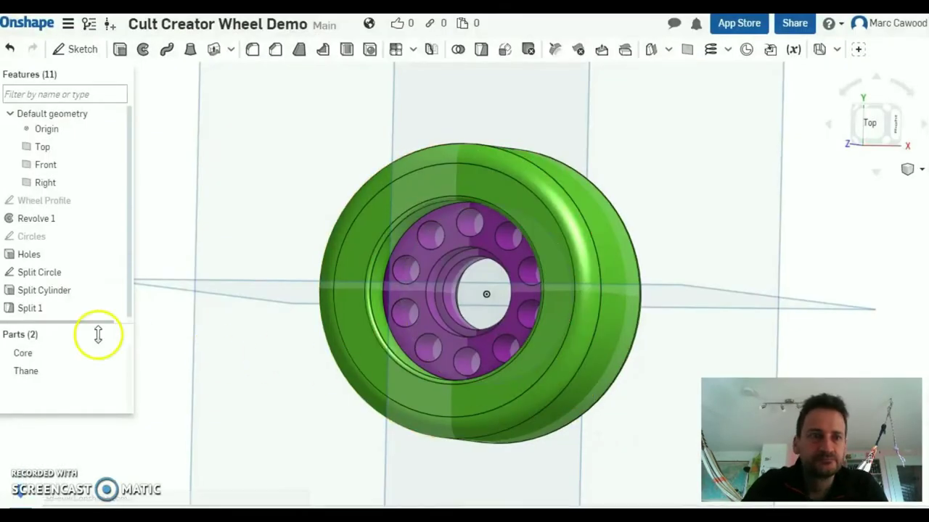
Export Thane as a fine-resolution STL named 'Cult Wheel Thane'.
right_click(29, 376)
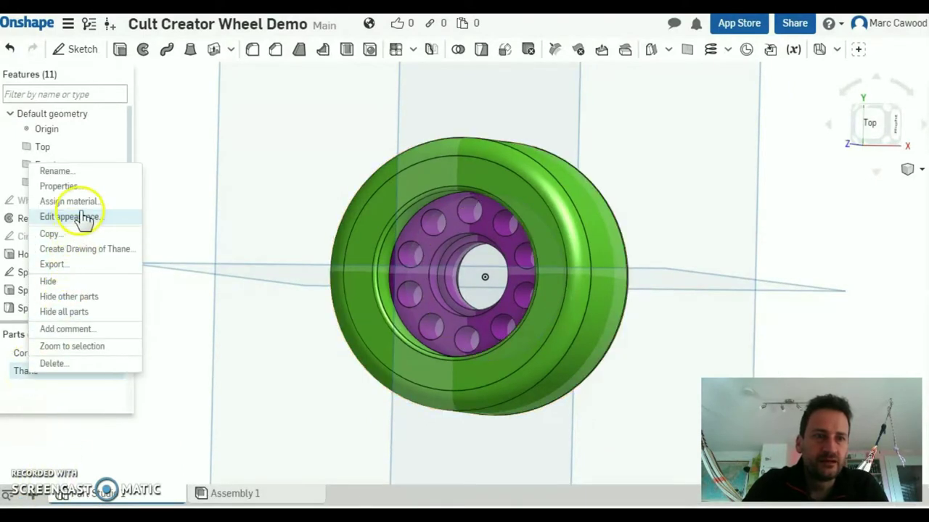
click(77, 265)
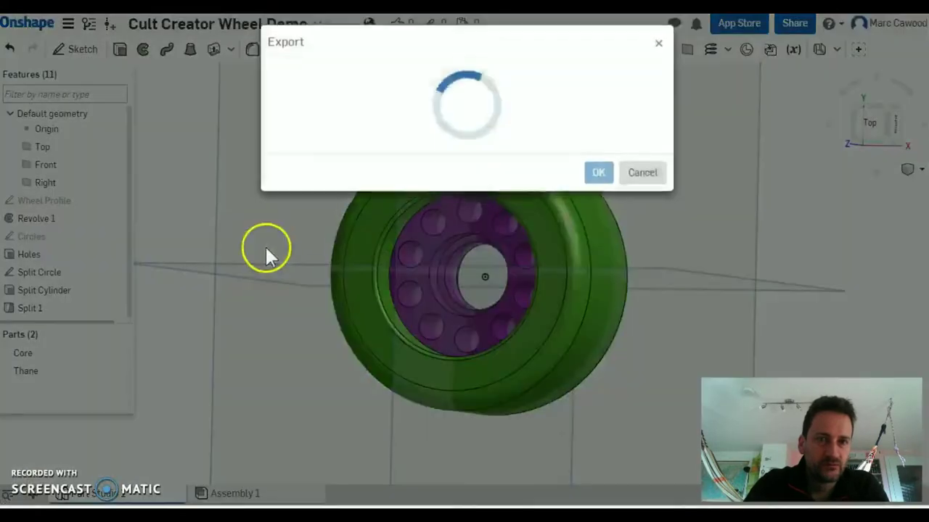
click(382, 125)
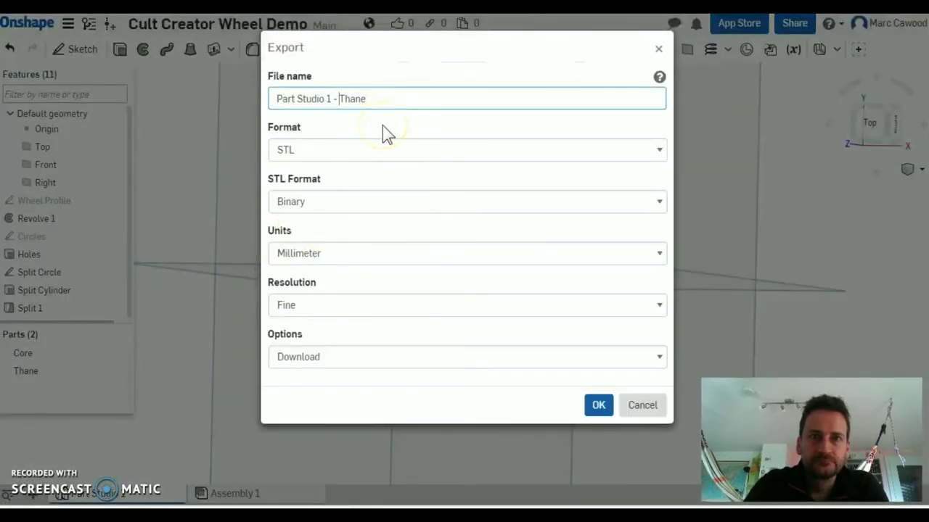
key(ctrl+shift+Left)
key(ctrl+shift+Left)
key(ctrl+shift+Left)
key(ctrl+shift+Left)
text(Cult Whee)
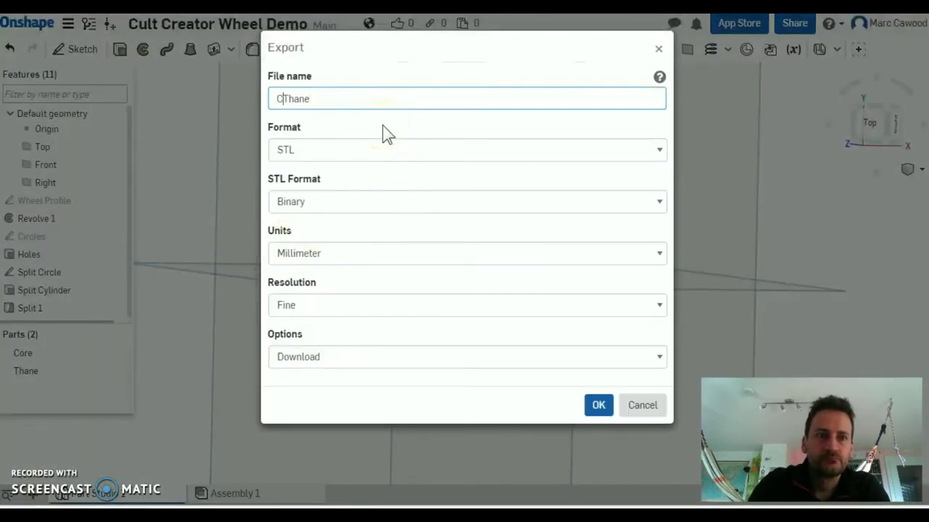
text(l)
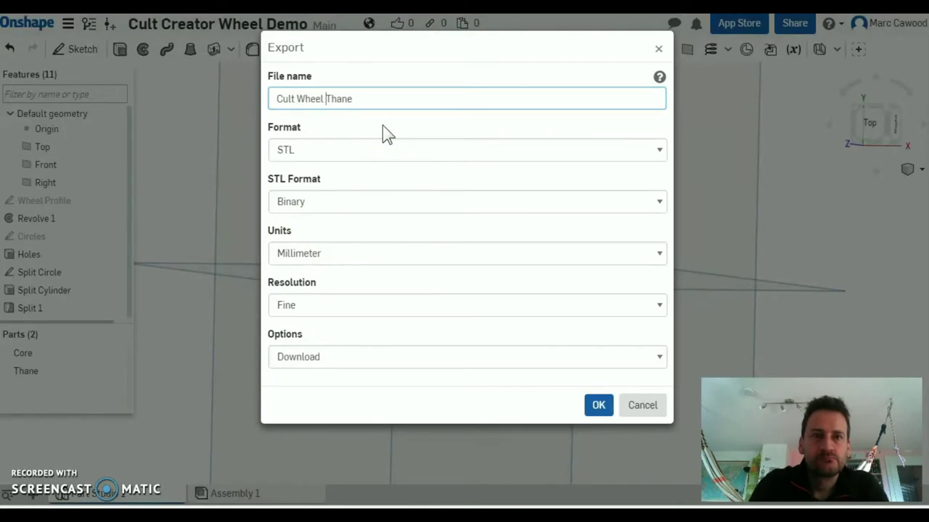
click(599, 404)
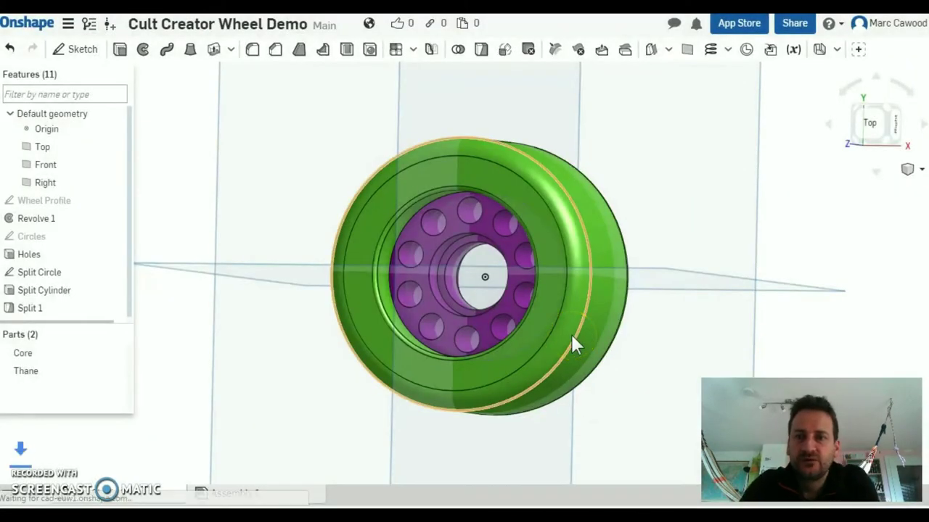
click(563, 315)
click(534, 246)
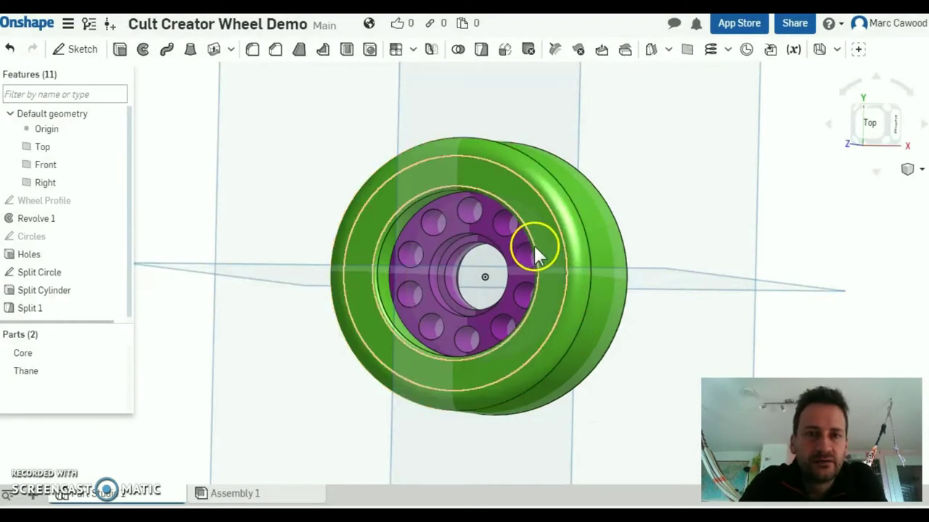
key(Escape)
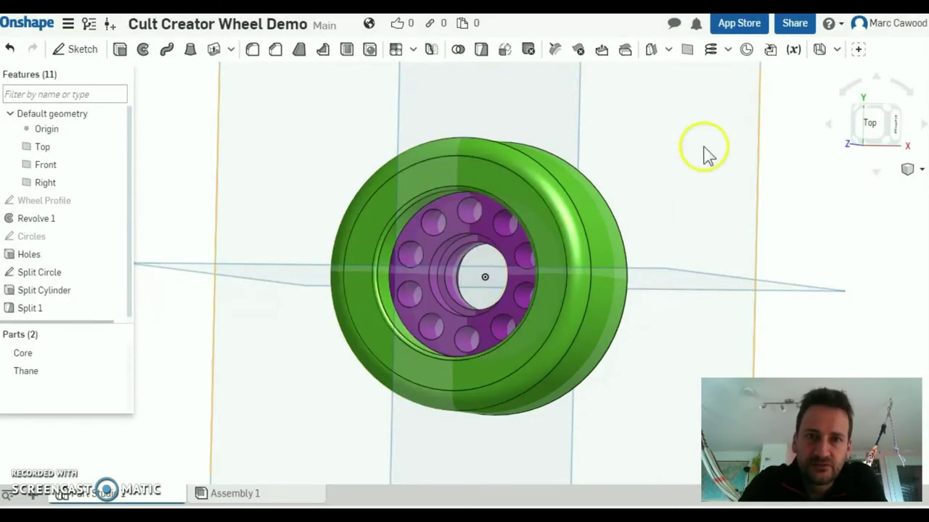
click(512, 168)
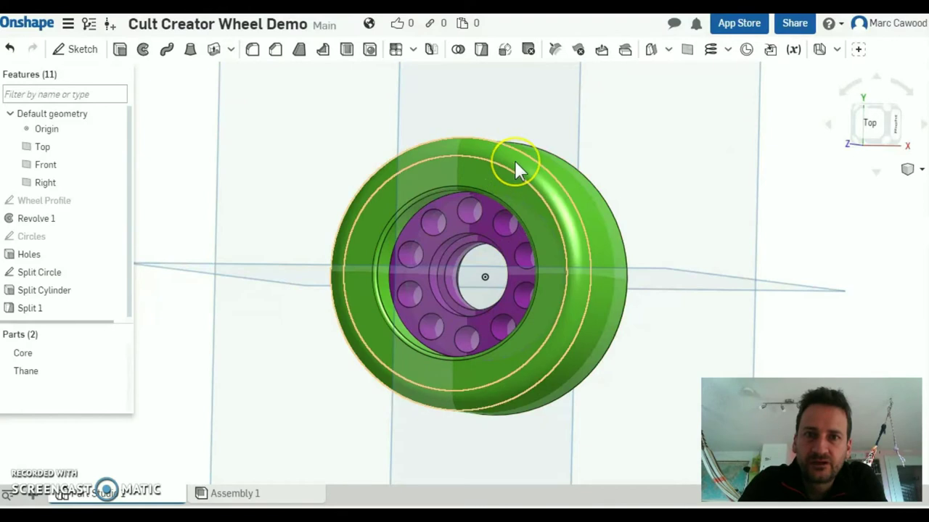
key(Escape)
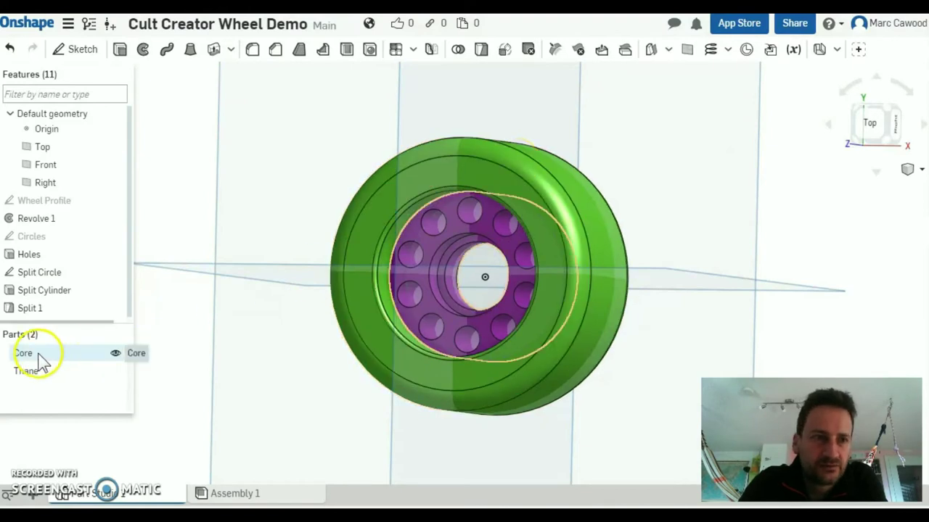